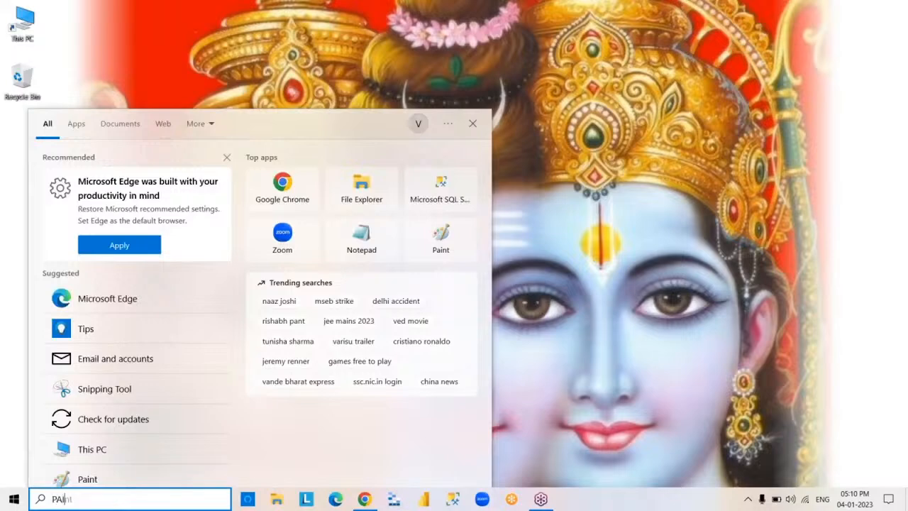
- Launch Paint from the system search and bring its blank canvas to the front
key(Return)
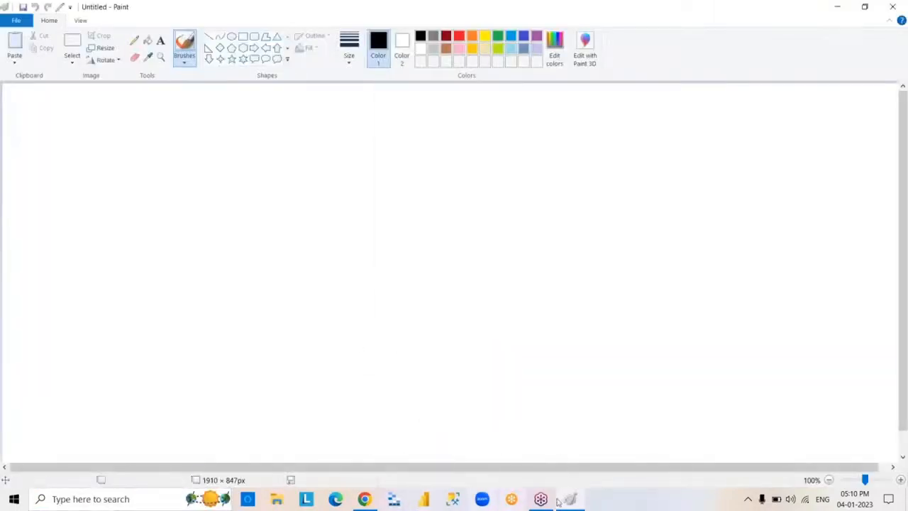
right_click(579, 502)
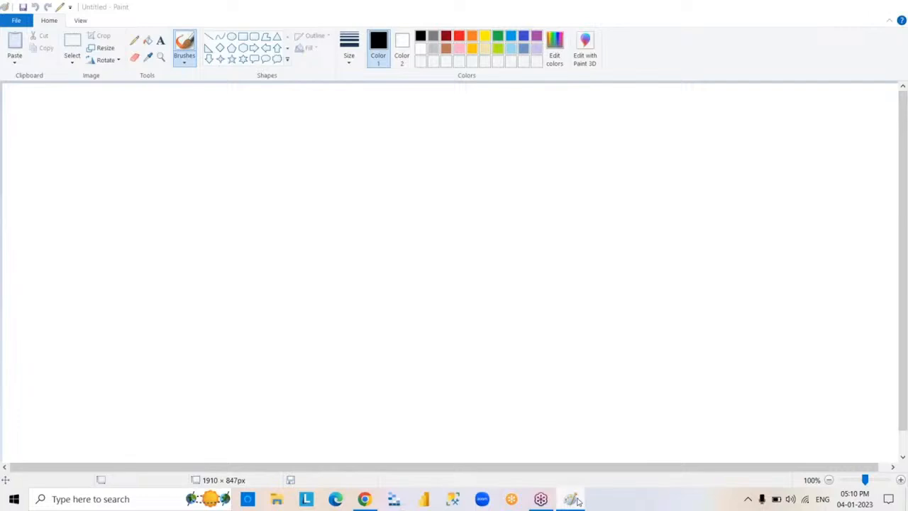
click(578, 502)
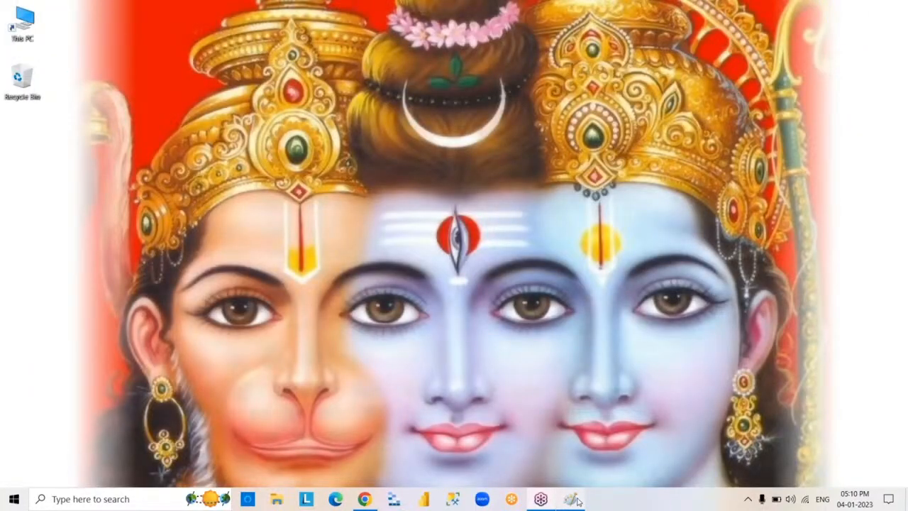
click(573, 500)
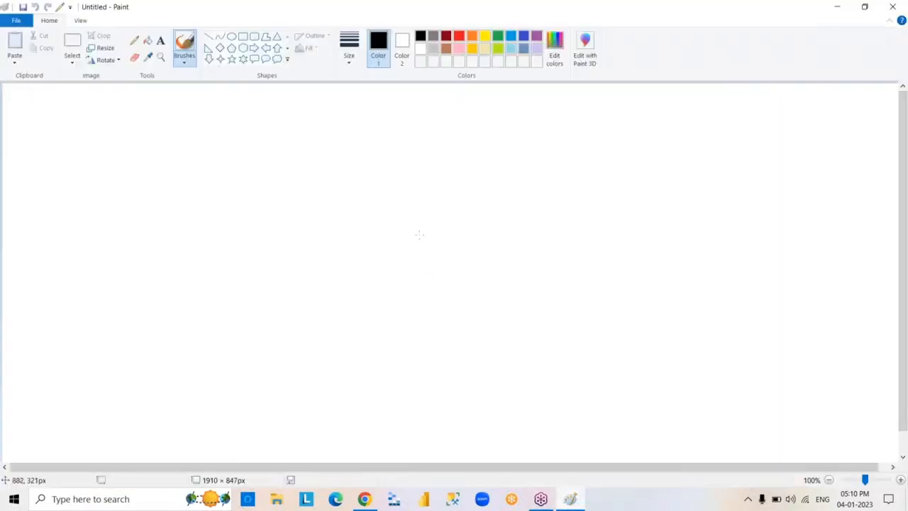
- Add a text box of about 863 × 561 px mid-canvas listing FREE, PRO and PREMIUM, separated by blank lines
click(243, 37)
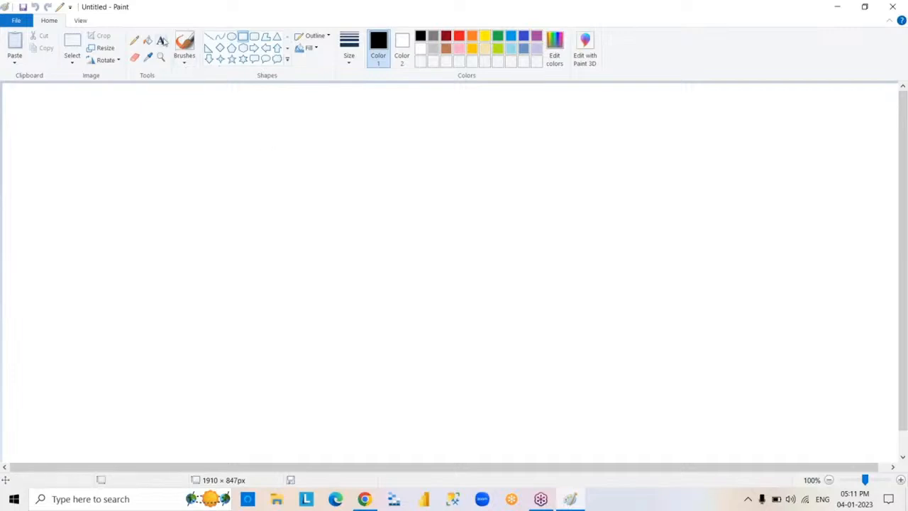
click(160, 40)
drag(248, 177, 657, 441)
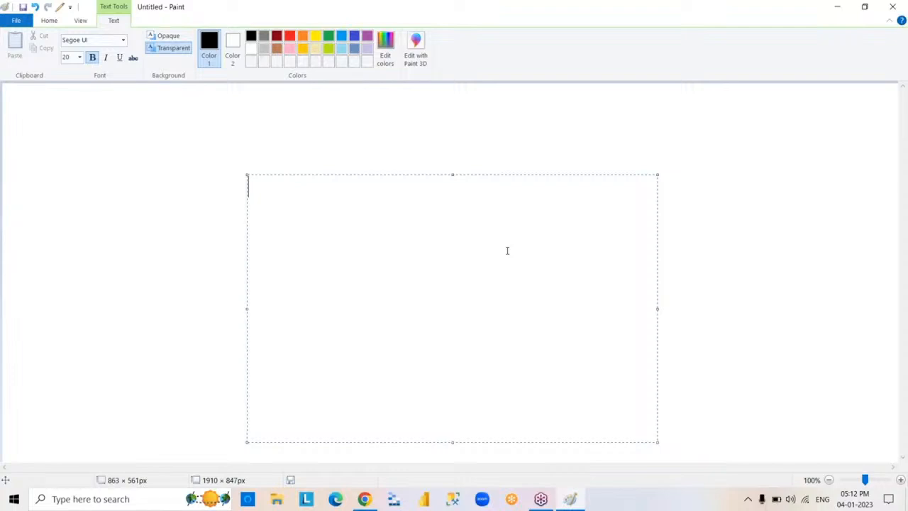
text(FREE)
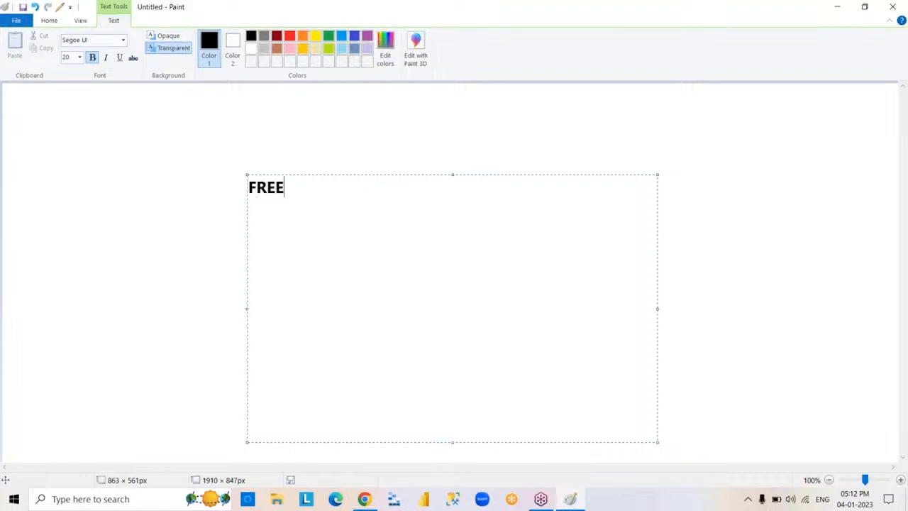
key(Return)
key(Return)
text(PRO)
key(Return)
key(Return)
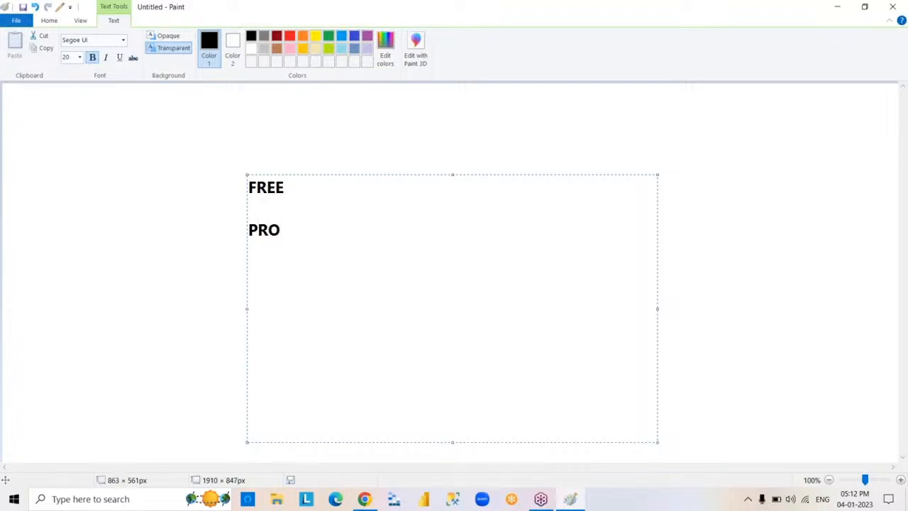
text(PREM)
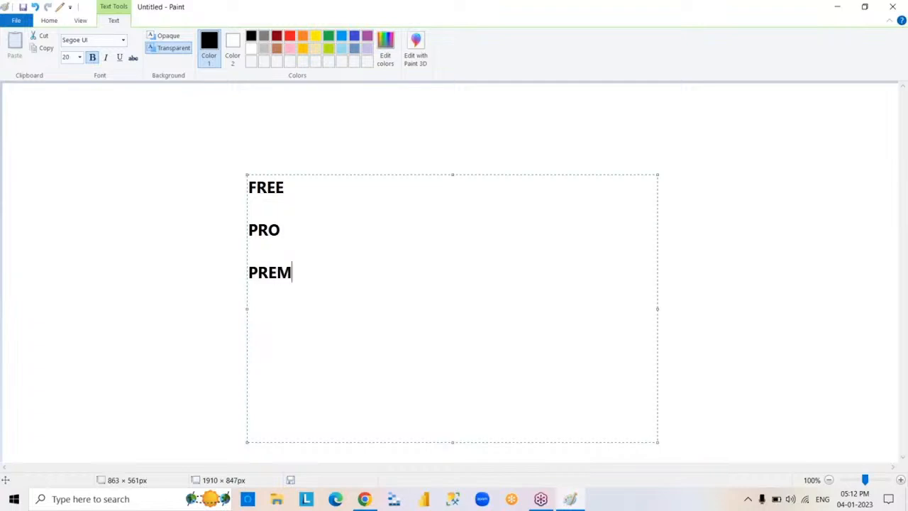
text(IUM)
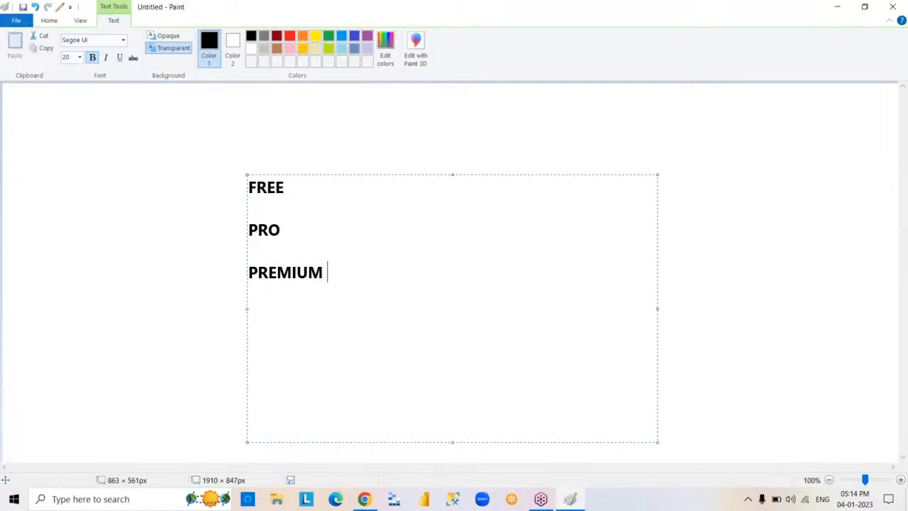
click(740, 190)
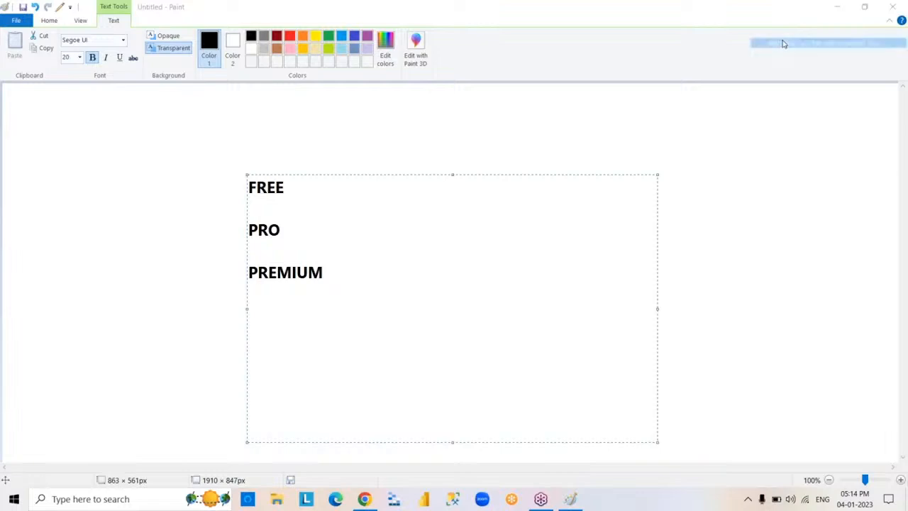
click(466, 314)
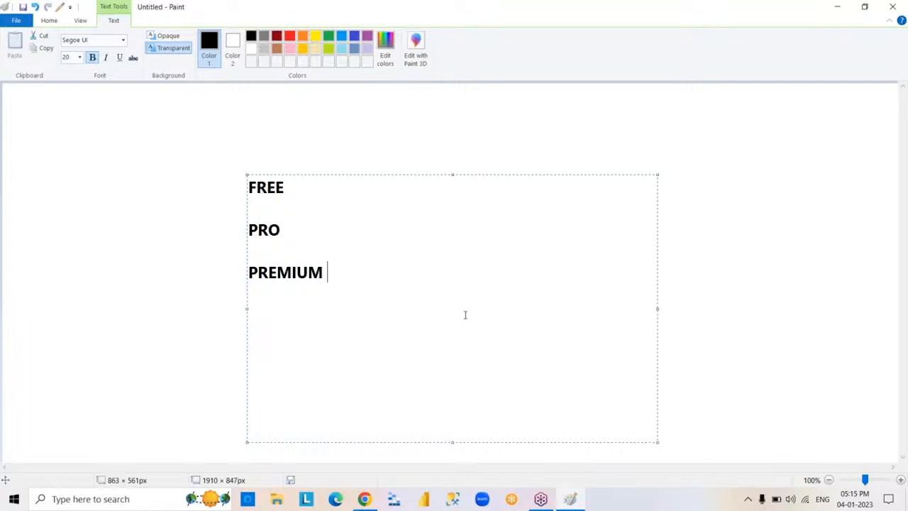
click(738, 58)
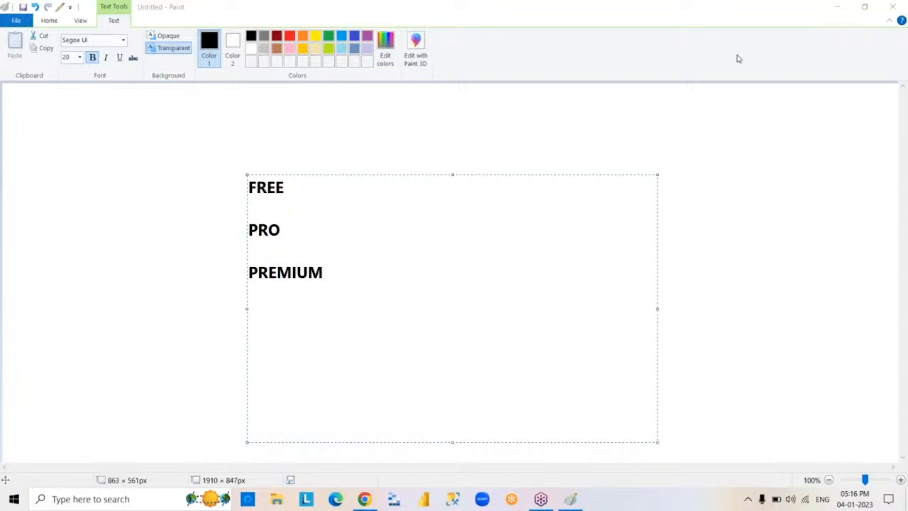
- Delete all the text in the text box and close the empty box
click(383, 315)
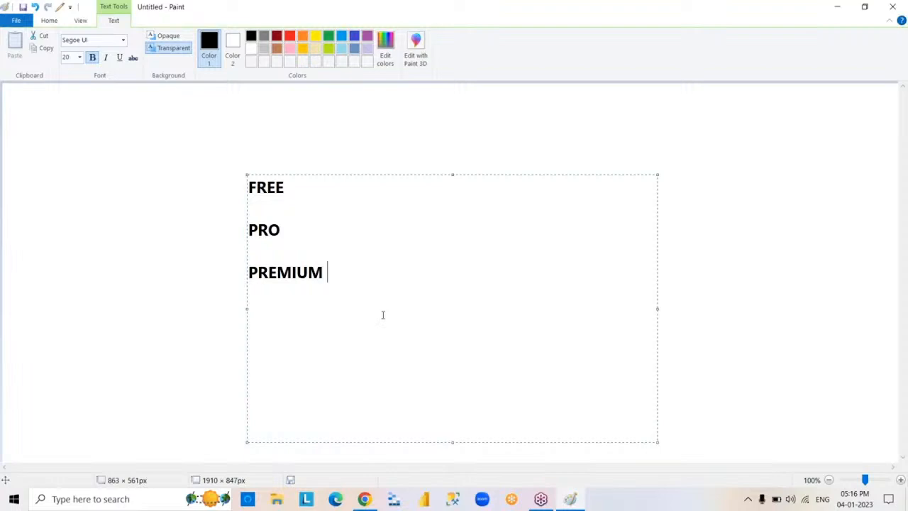
key(ctrl+a)
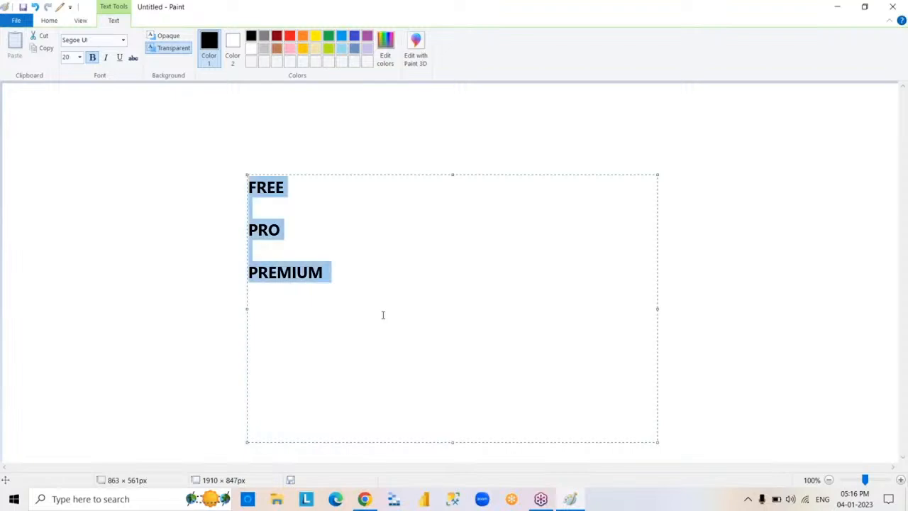
key(Delete)
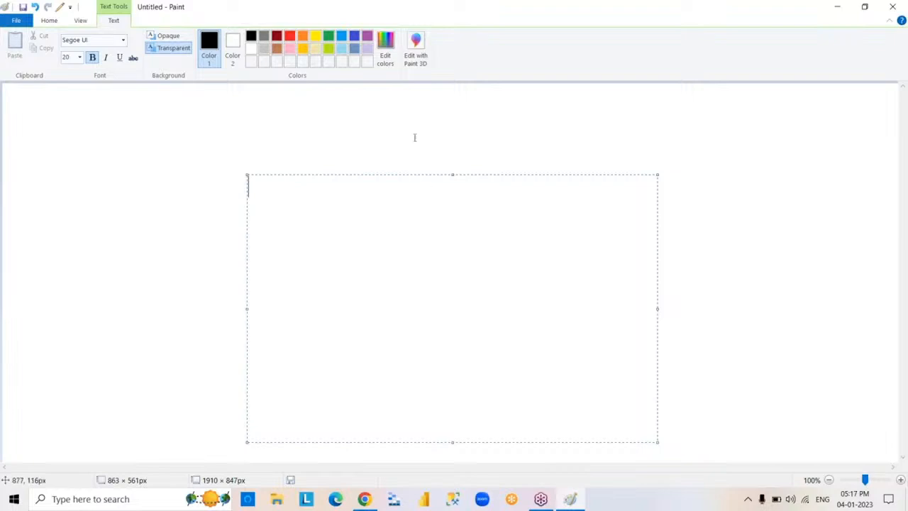
click(740, 62)
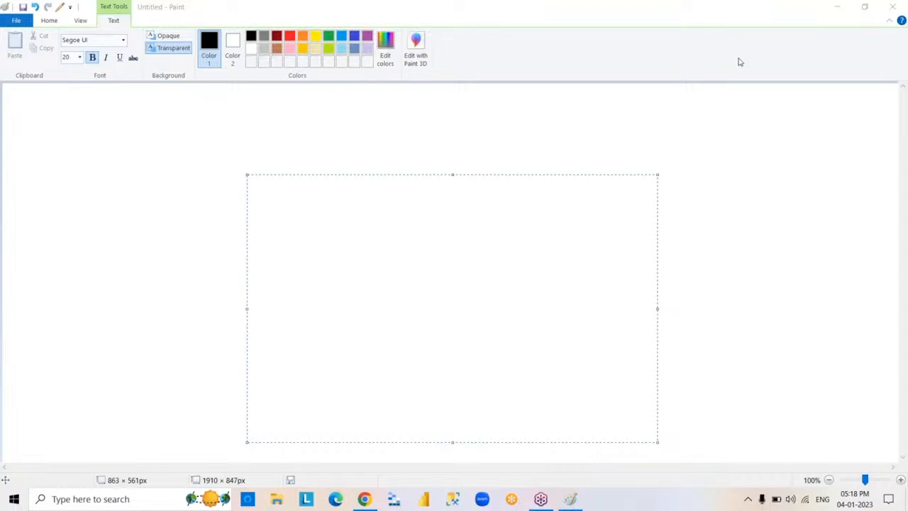
click(510, 265)
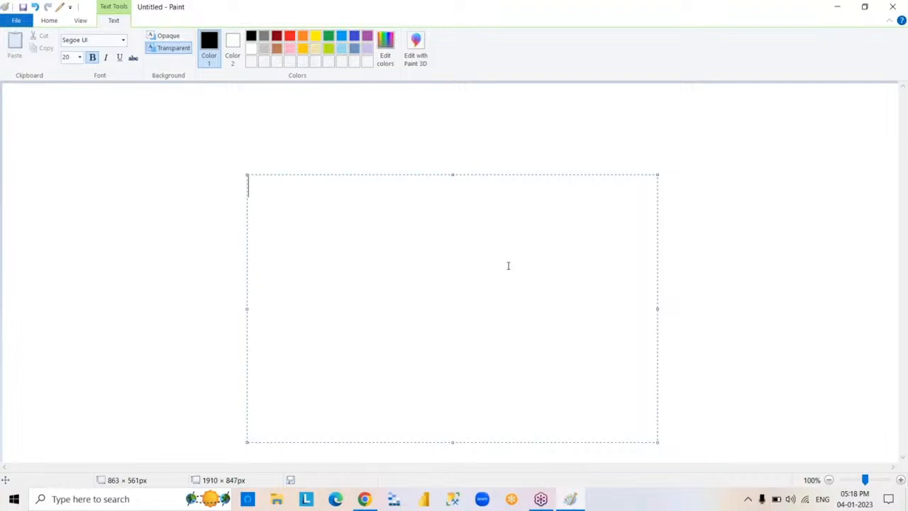
click(679, 343)
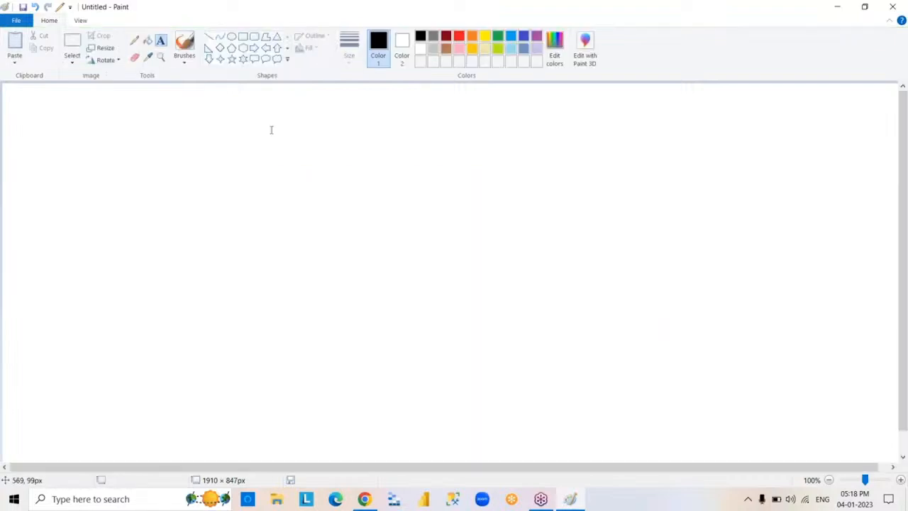
- Draw two similar, nearly square rectangles side by side on the canvas, leaving a gap between them
click(244, 37)
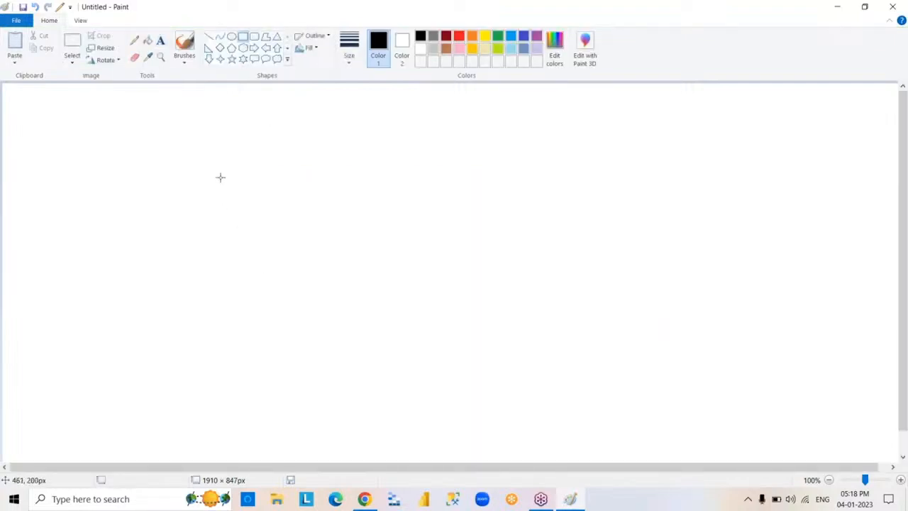
mouse_move(220, 177)
mouse_down()
mouse_move(280, 291)
mouse_move(344, 294)
mouse_up()
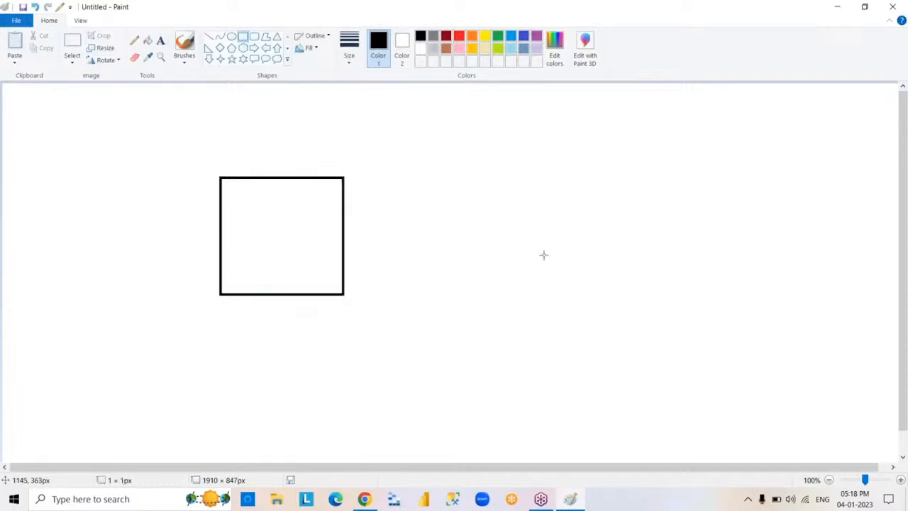
mouse_move(446, 176)
mouse_down()
mouse_move(489, 253)
mouse_move(553, 294)
mouse_move(574, 294)
mouse_up()
click(662, 316)
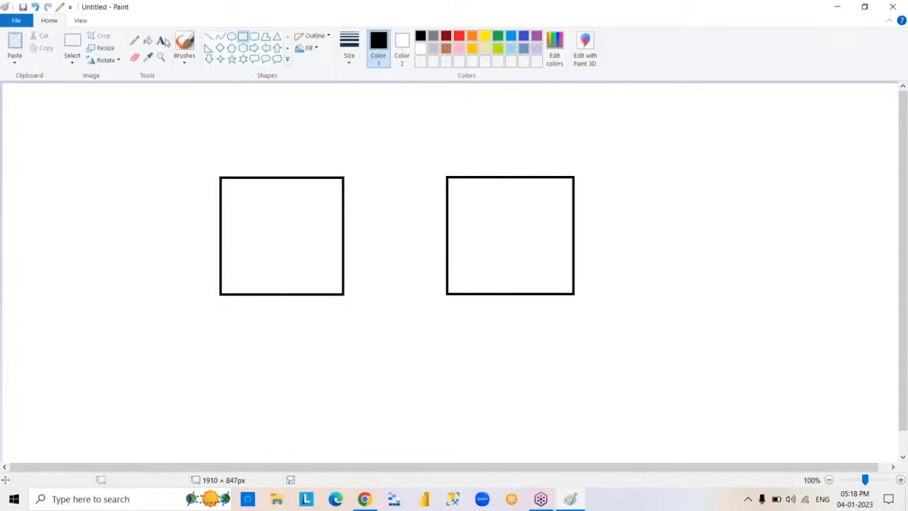
- Label the left rectangle with the text DATA SOURCE and, after a blank line, SQLSERVER
click(161, 41)
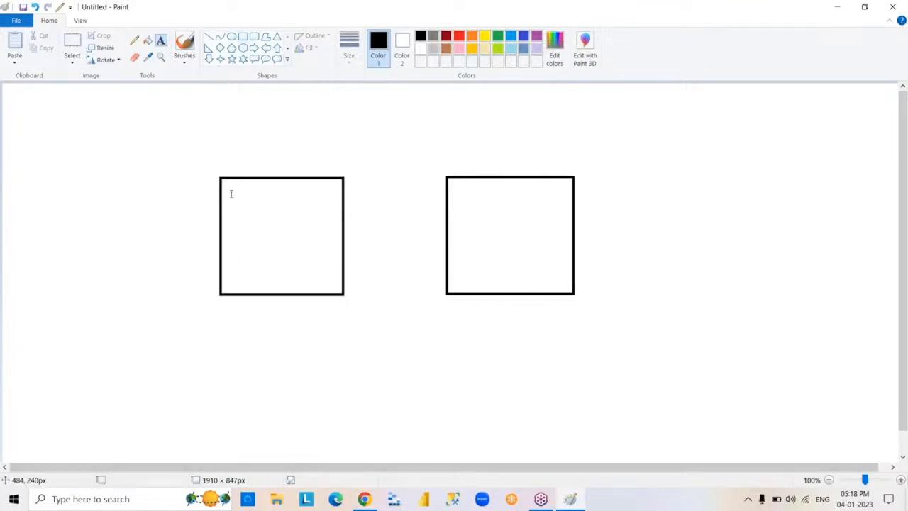
click(230, 194)
text(DATA )
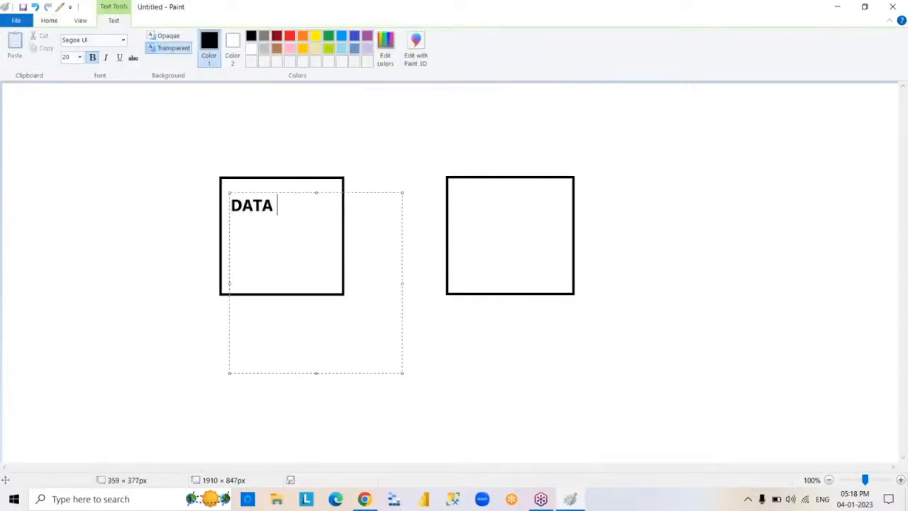
text(SOURCE)
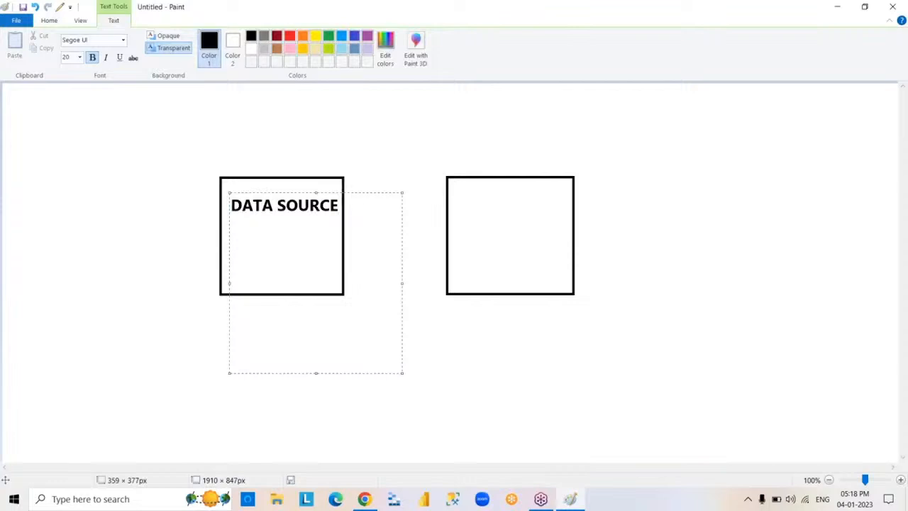
key(Return)
key(Return)
text(SQLSERVER)
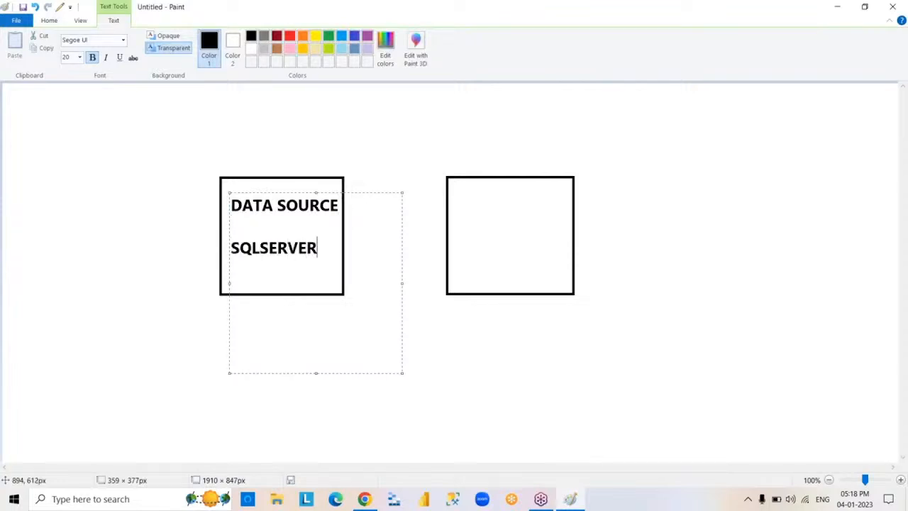
click(489, 357)
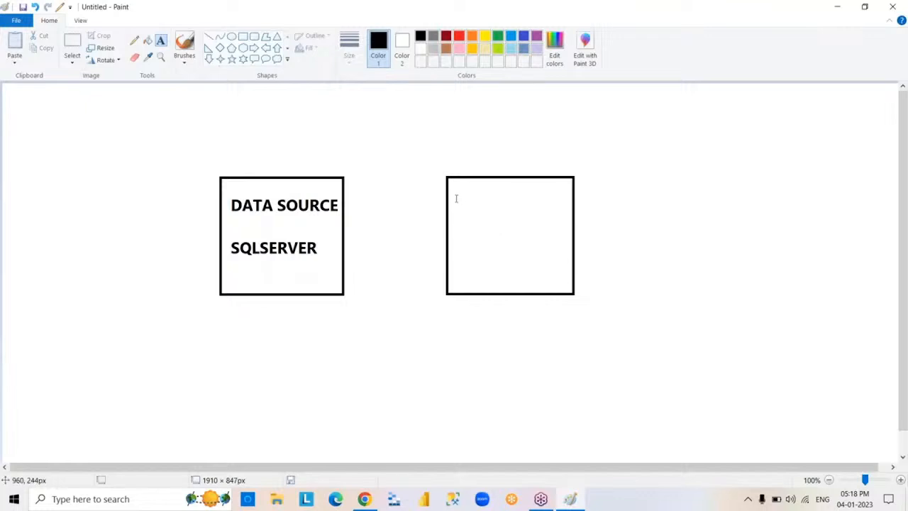
- Label the right rectangle with the text POWER BI near its upper edge
drag(456, 198, 656, 382)
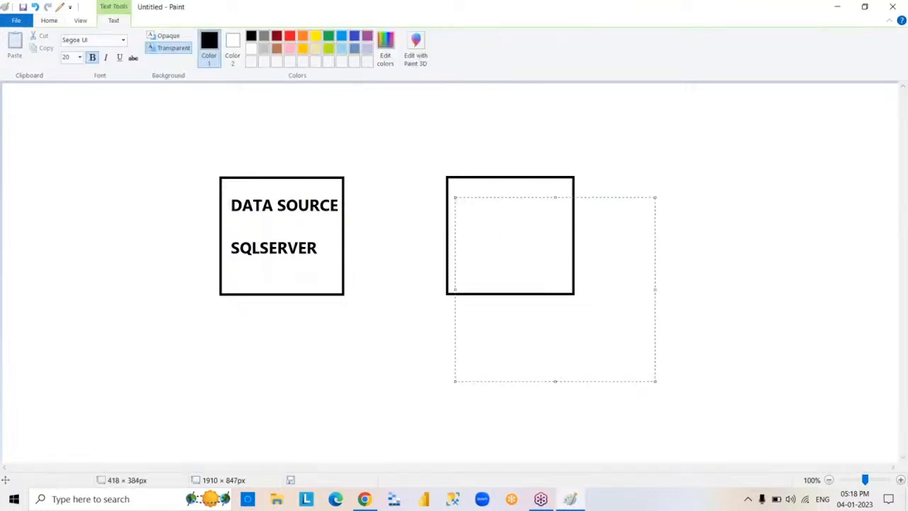
text(POWER )
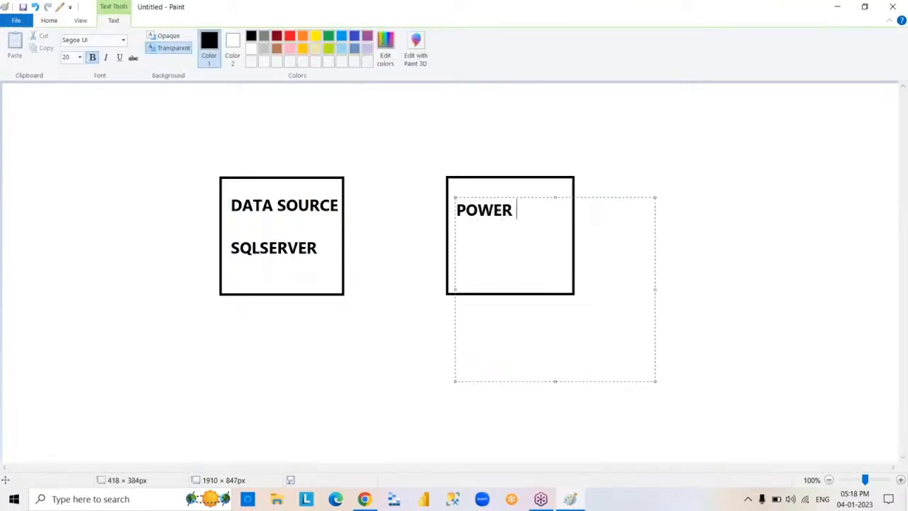
text(BI)
key(Return)
key(Return)
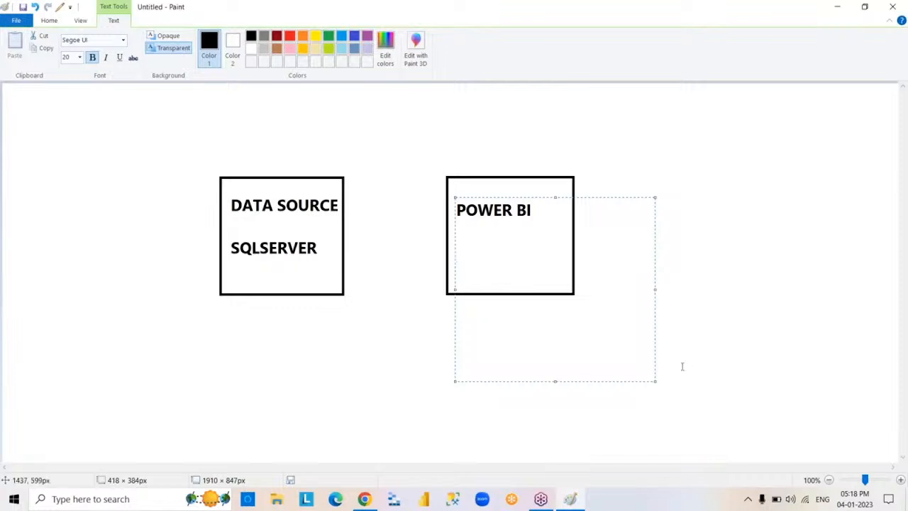
click(683, 366)
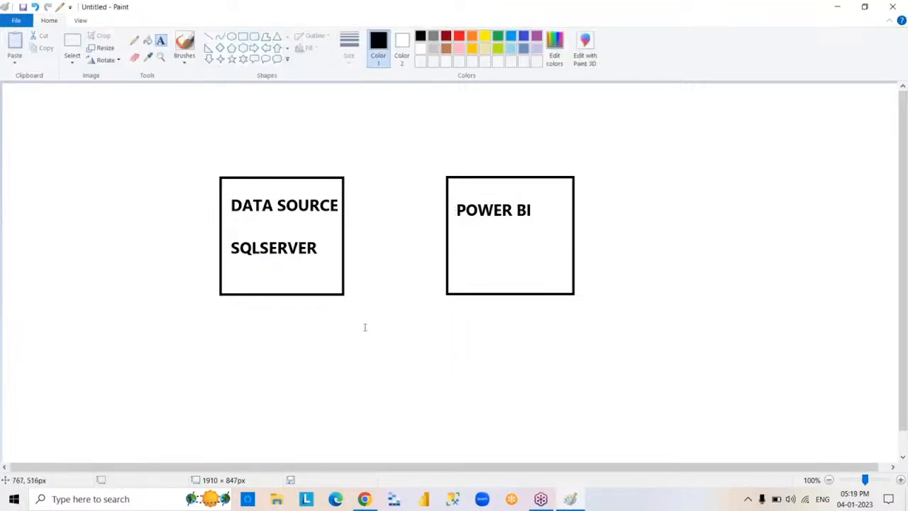
- Draw a right-pointing block arrow in the gap from the DATA SOURCE rectangle to the POWER BI rectangle
click(255, 48)
drag(356, 238, 440, 253)
click(592, 370)
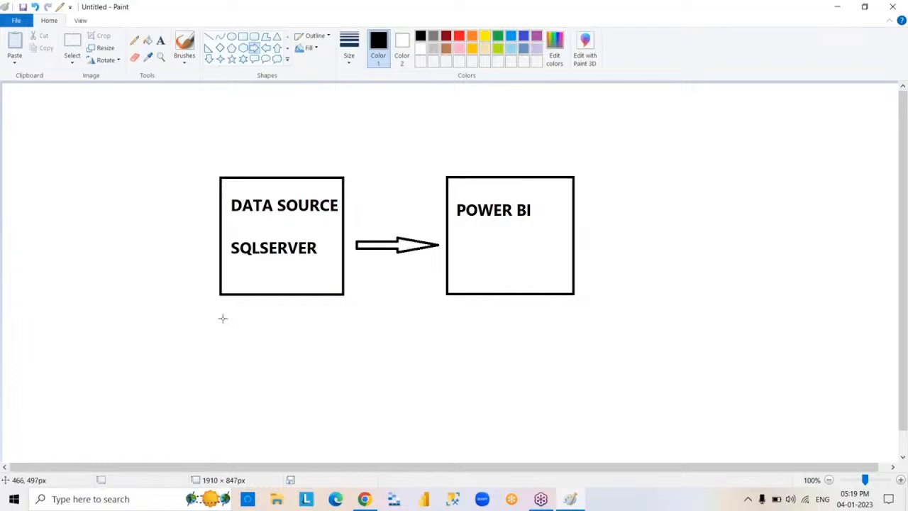
- Activate the Text tool for adding more text to the diagram
click(161, 42)
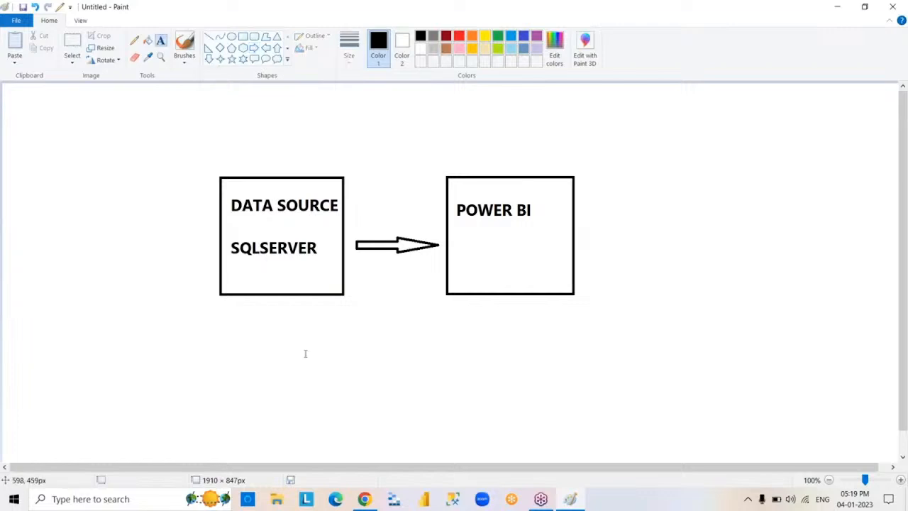
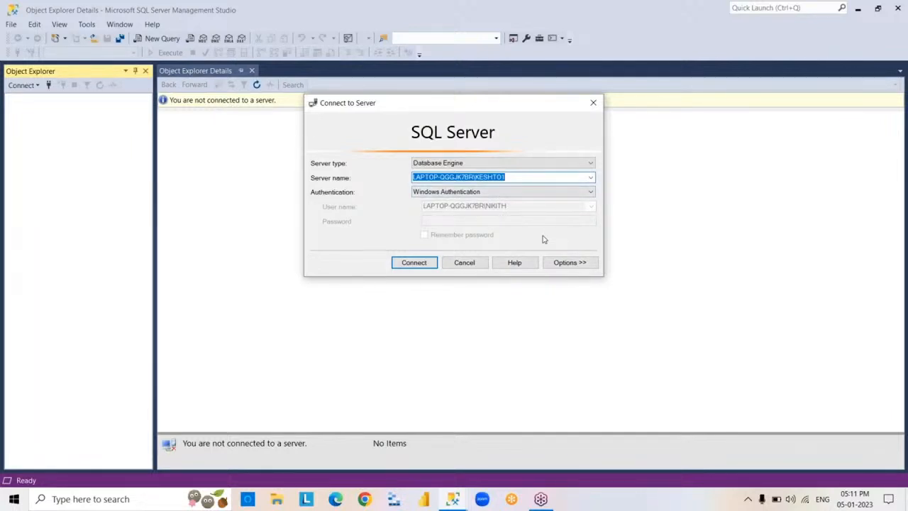
- Connect to the local SQL Server Database Engine with Windows Authentication and minimise the Management Studio window
click(414, 264)
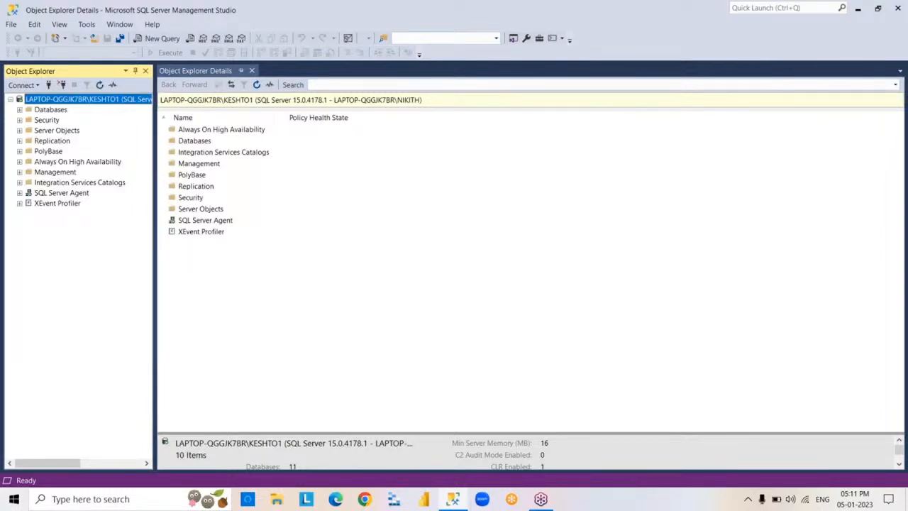
click(859, 11)
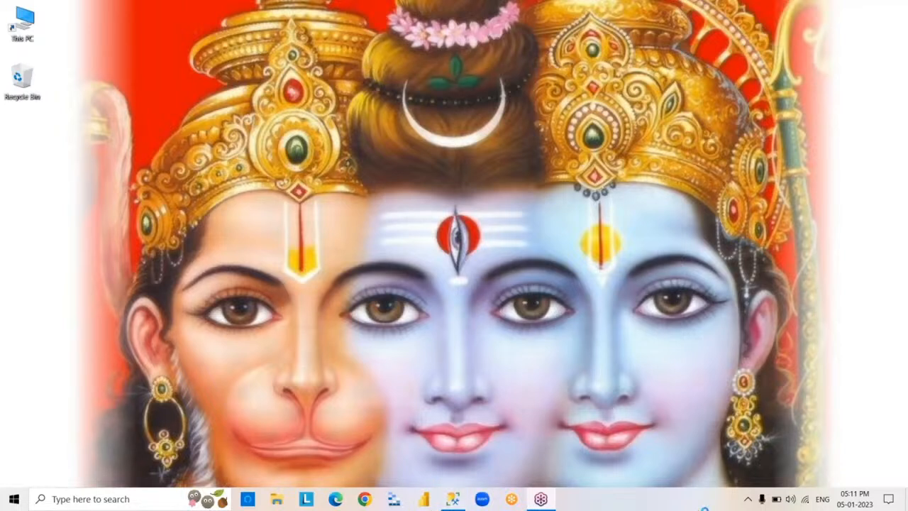
- Launch Power BI Desktop, dismiss its start screen, and minimise the empty report window
click(424, 499)
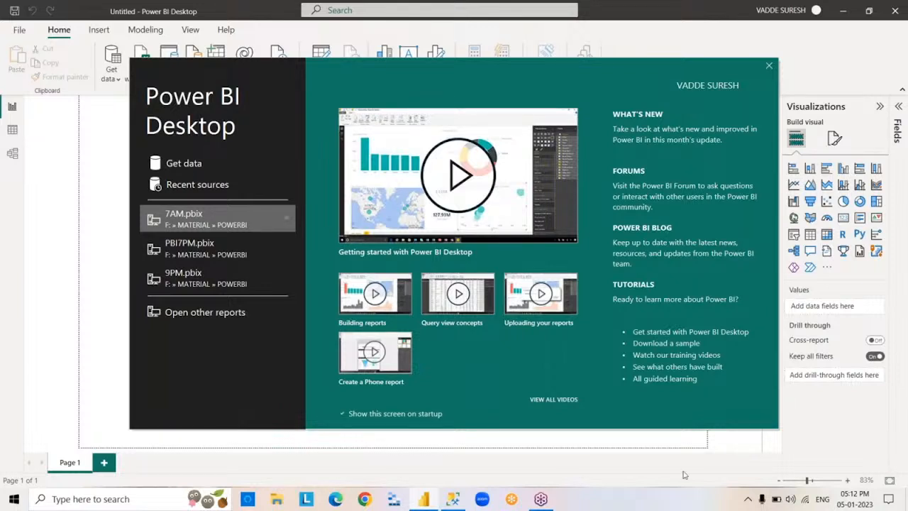
click(769, 66)
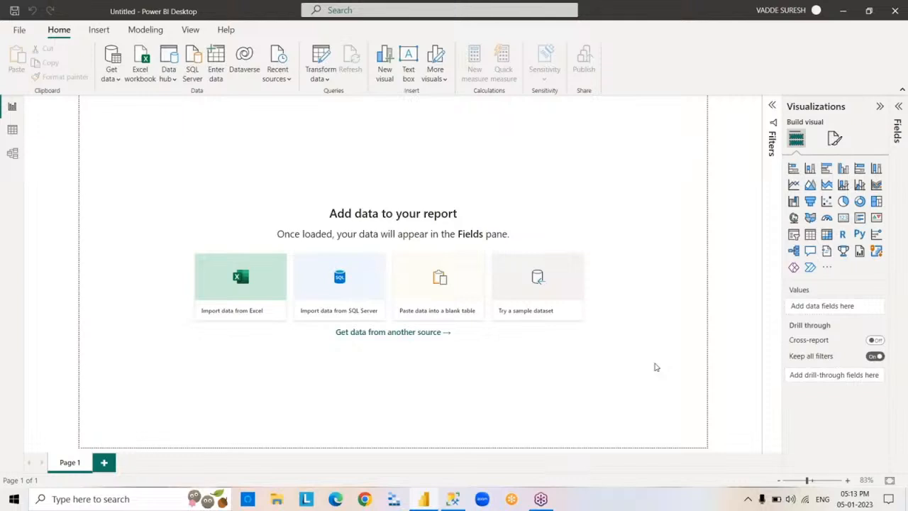
click(844, 13)
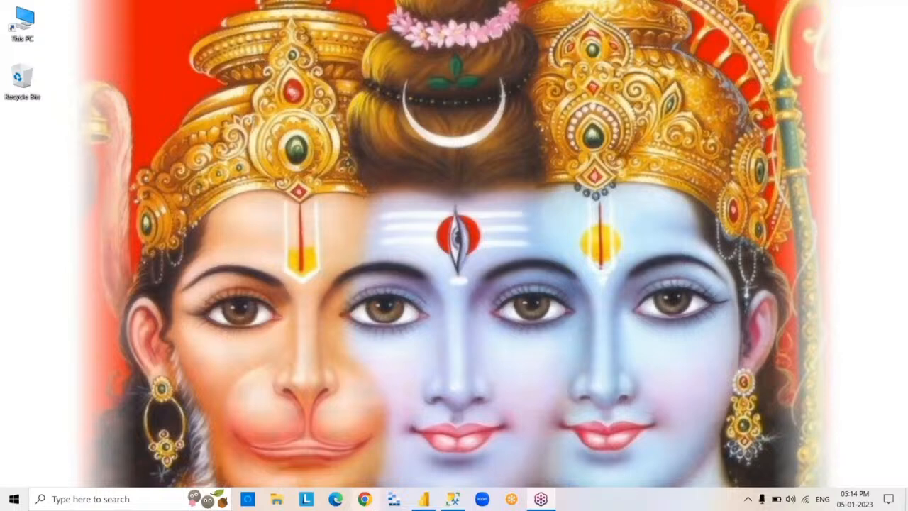
- Open Google in Chrome and search for "power bi desktop download"
click(364, 499)
click(364, 499)
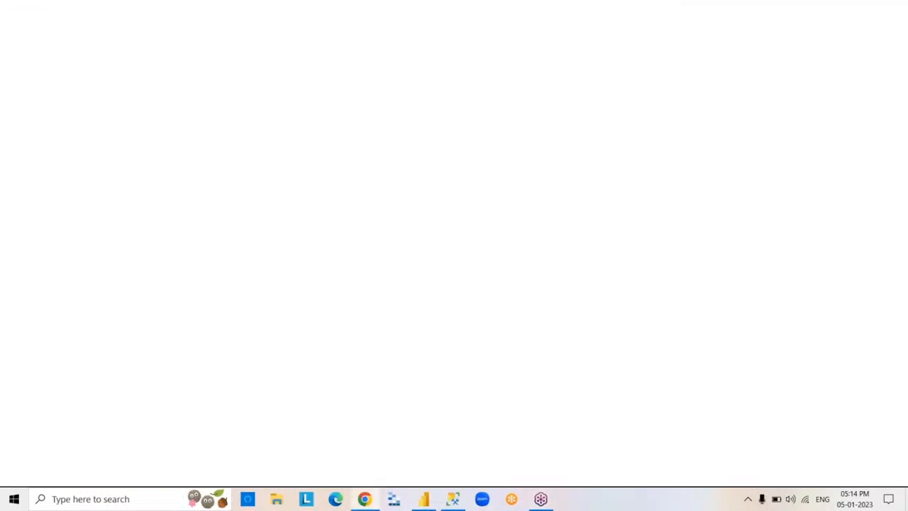
text(google.com)
key(Return)
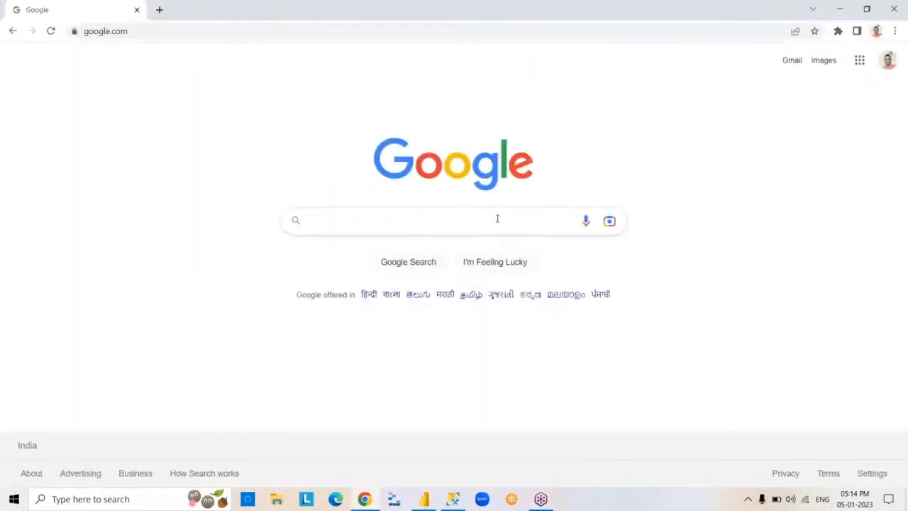
click(498, 219)
text(po)
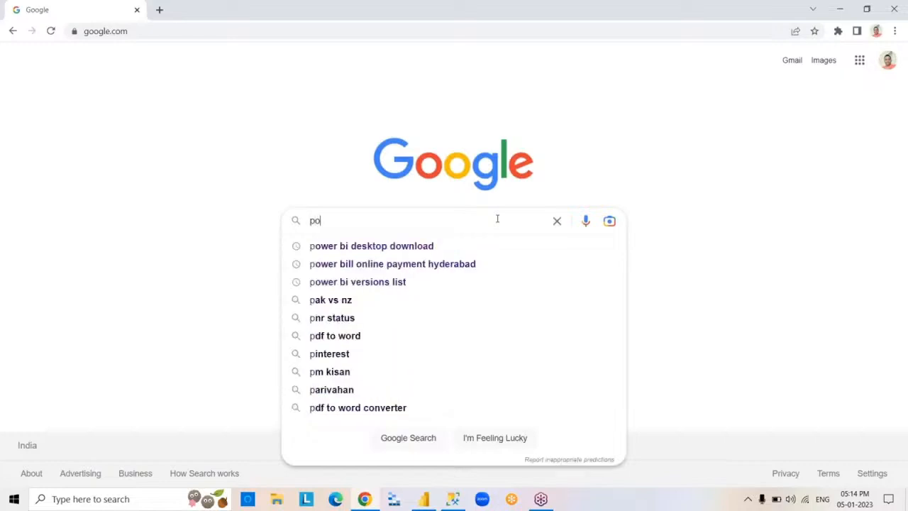
text(wer bi de)
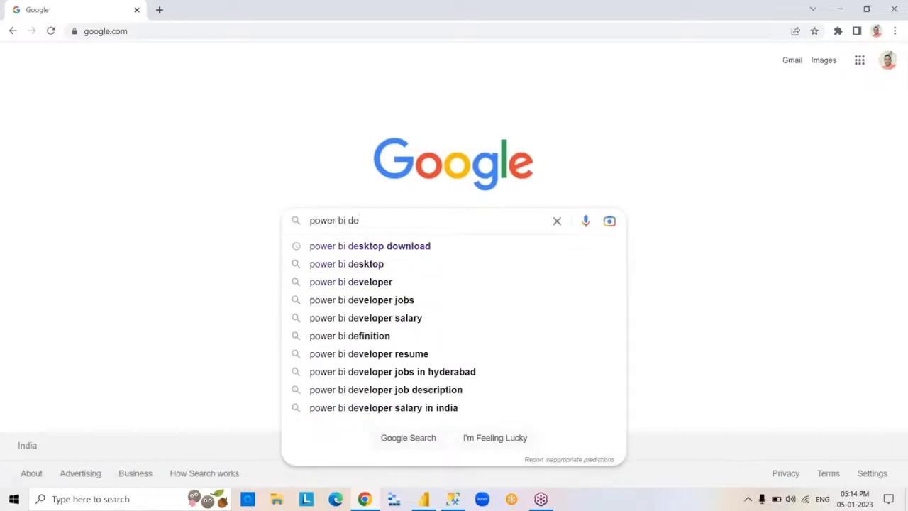
click(463, 246)
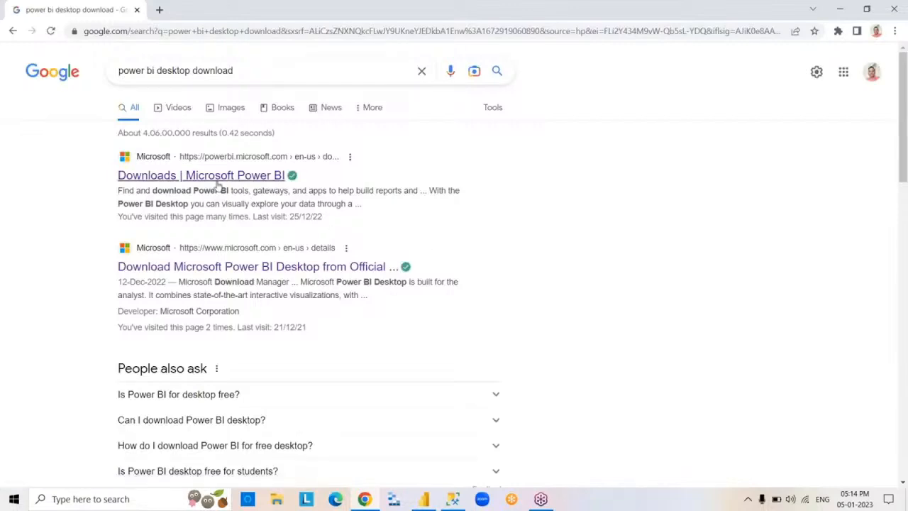
- Open the Microsoft Power BI Downloads page and follow Power BI Desktop's advanced download options, keeping only the Download Center page open
click(262, 181)
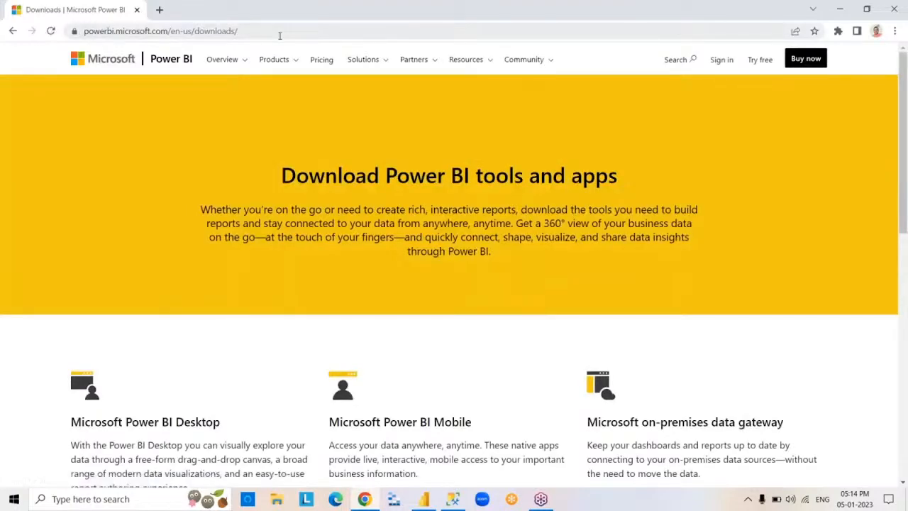
click(279, 36)
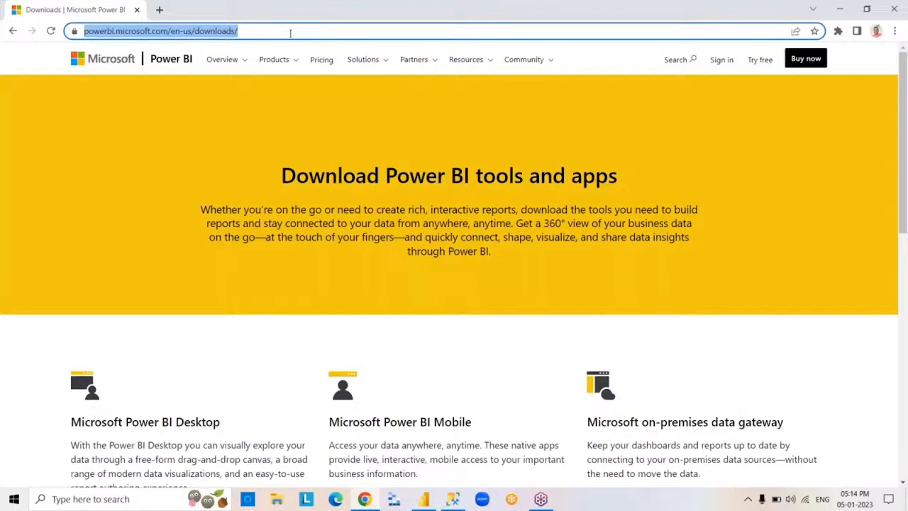
click(291, 31)
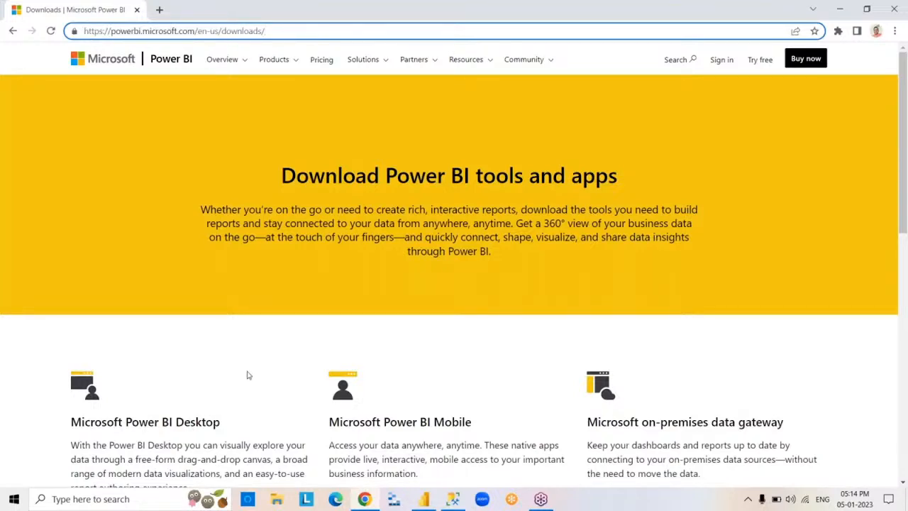
drag(902, 218, 903, 327)
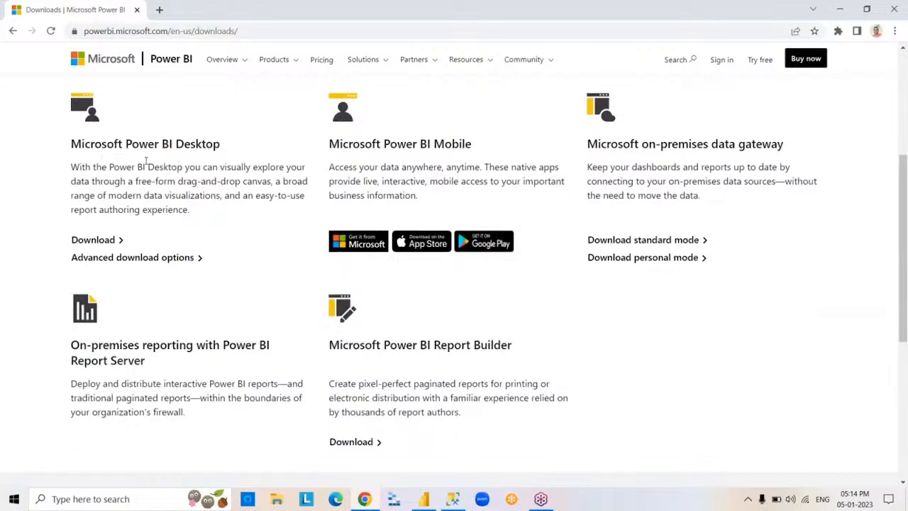
click(190, 259)
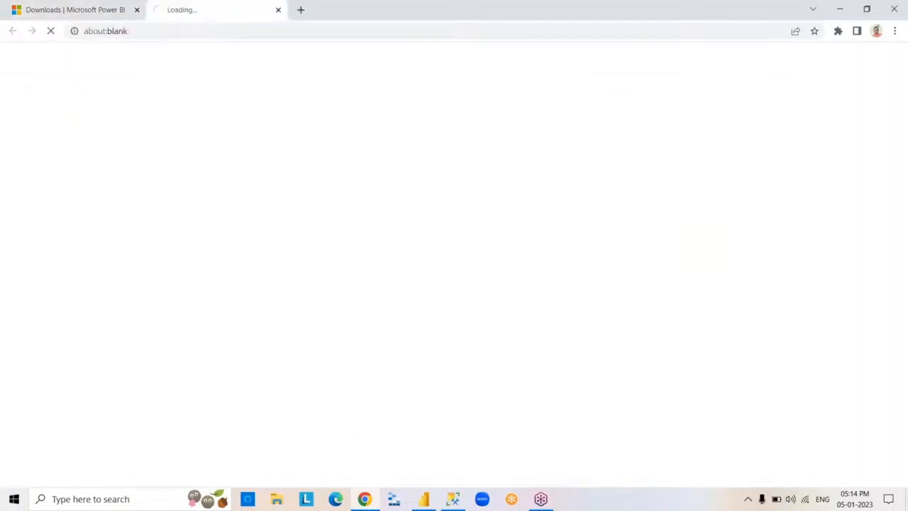
click(136, 9)
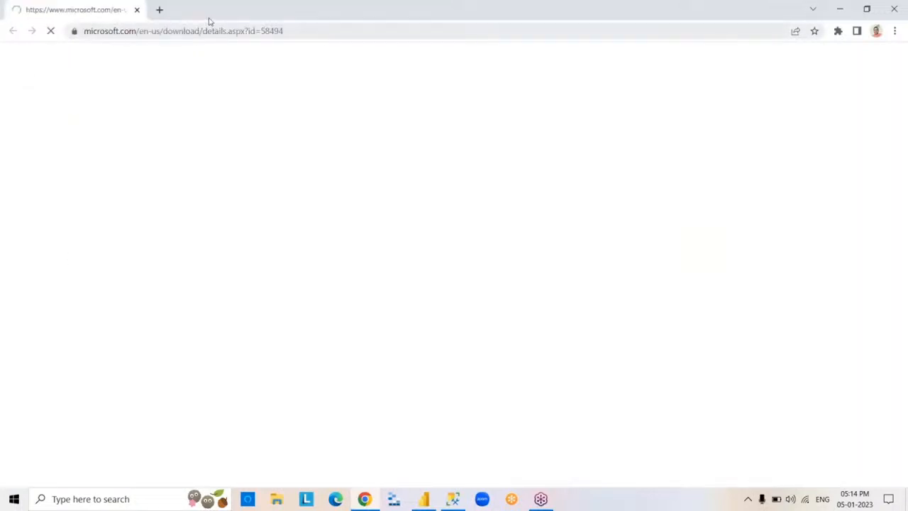
click(159, 9)
click(278, 10)
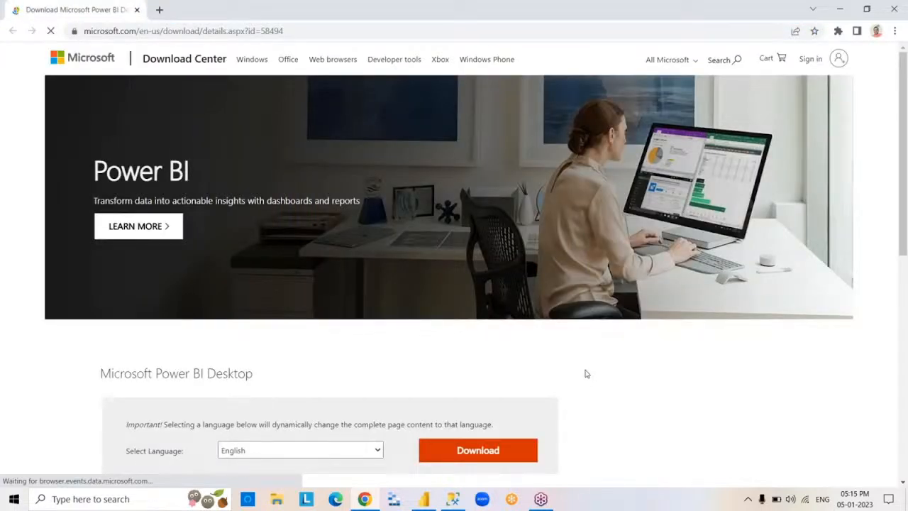
- Download the 64-bit installer PBIDesktopSetup_x64.exe, open the downloaded file, and close the browser
click(492, 456)
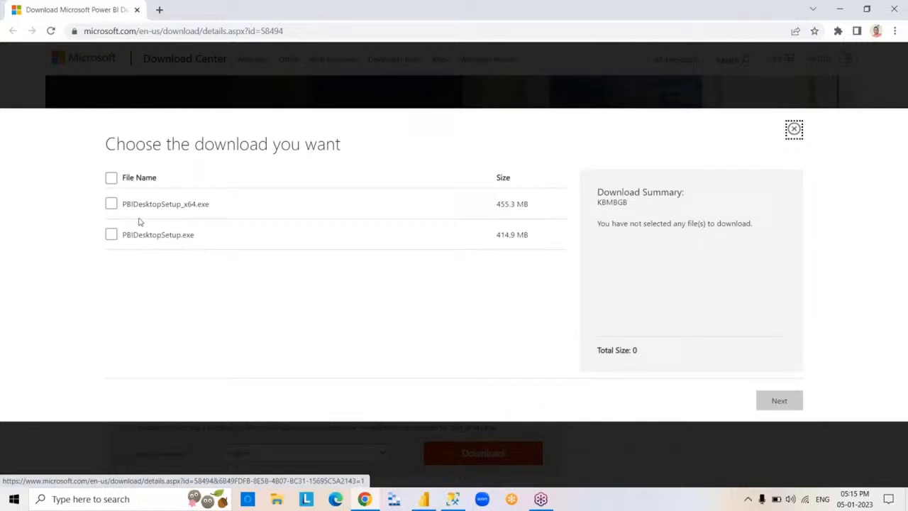
click(111, 204)
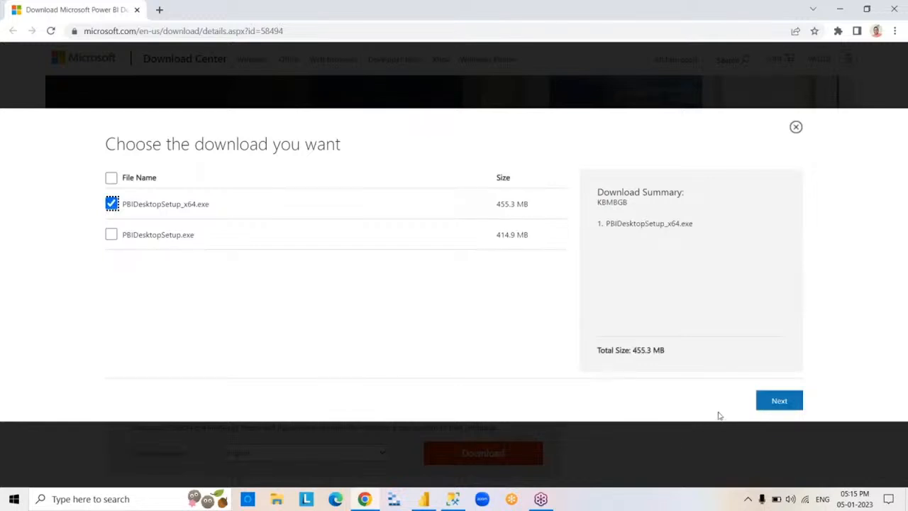
click(780, 403)
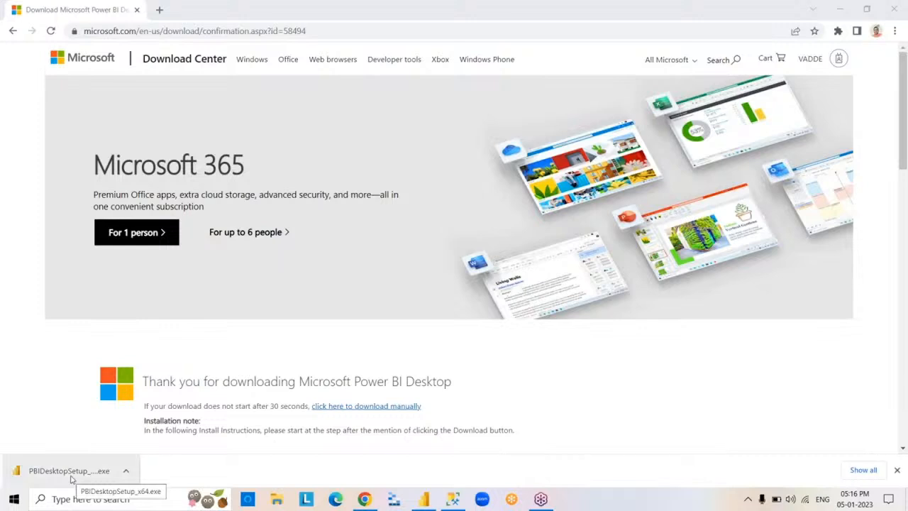
click(69, 471)
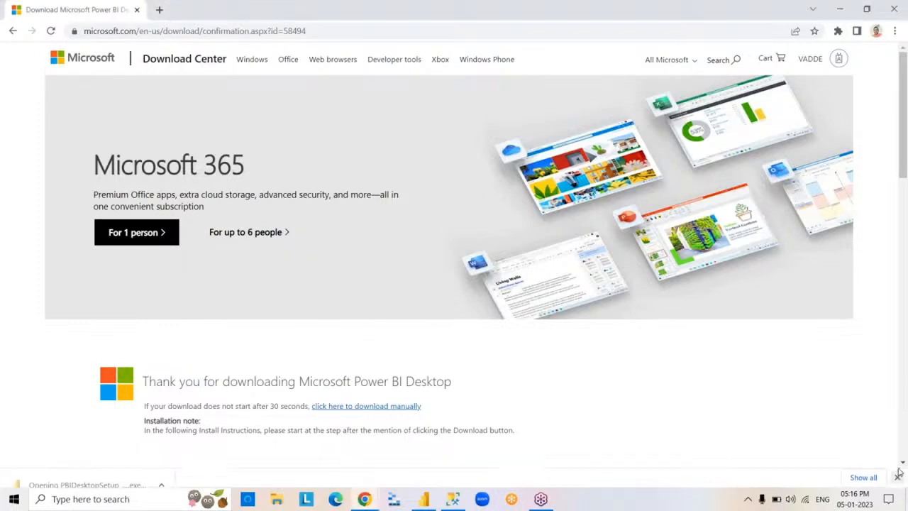
click(894, 9)
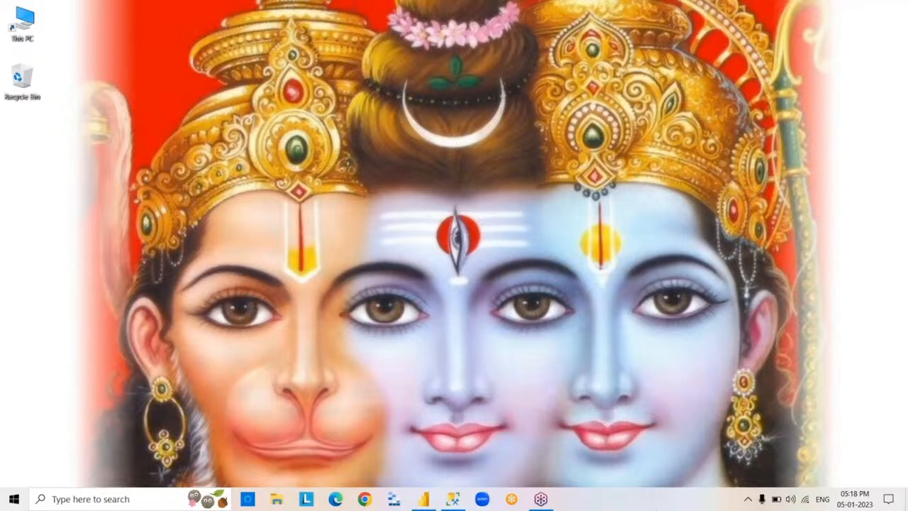
- Try to install Power BI Desktop by running PBIDesktopSetup_x64 from the Downloads folder, ignoring the request to close the program
click(278, 500)
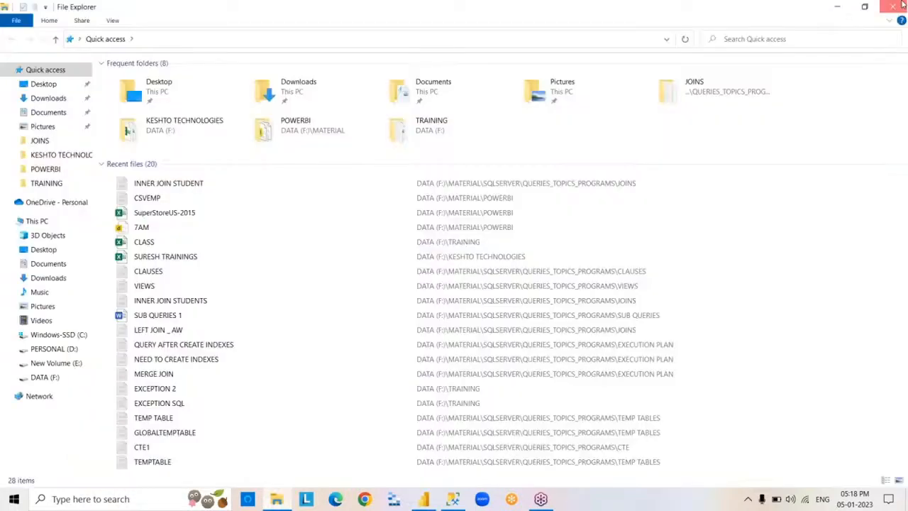
click(895, 6)
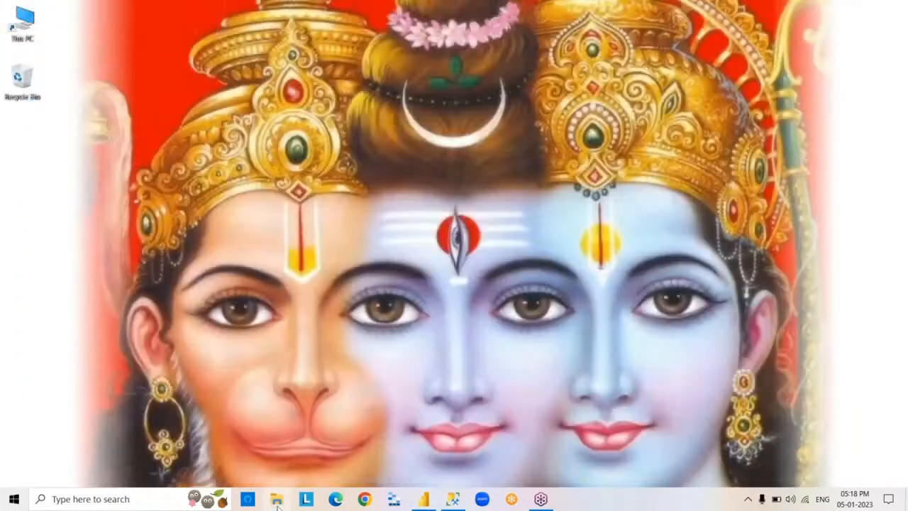
click(277, 501)
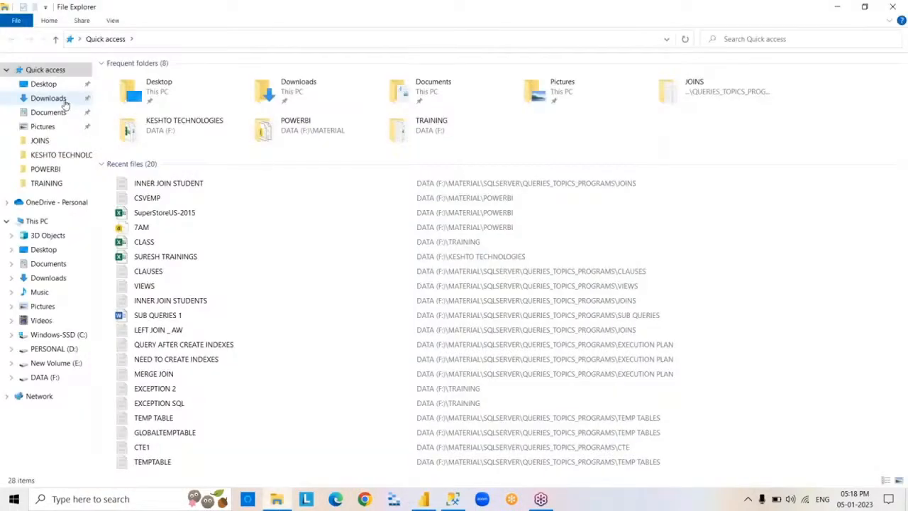
click(61, 100)
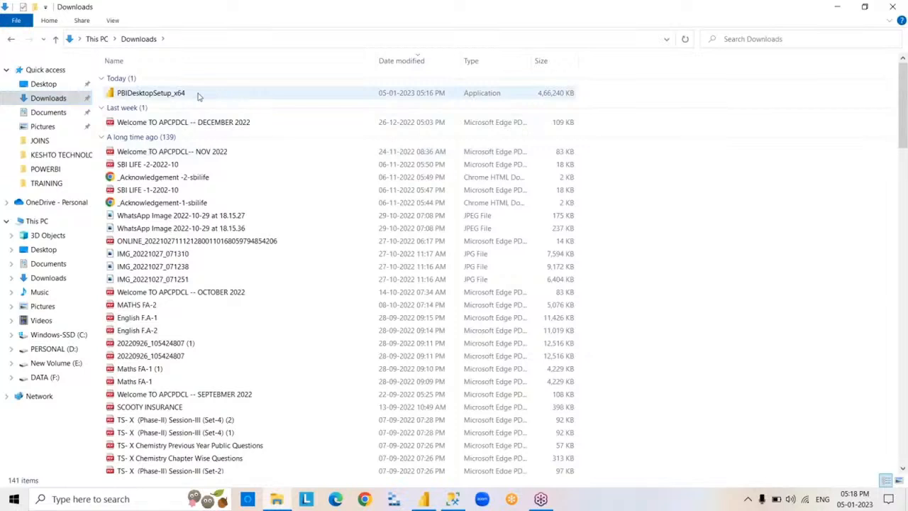
double_click(199, 95)
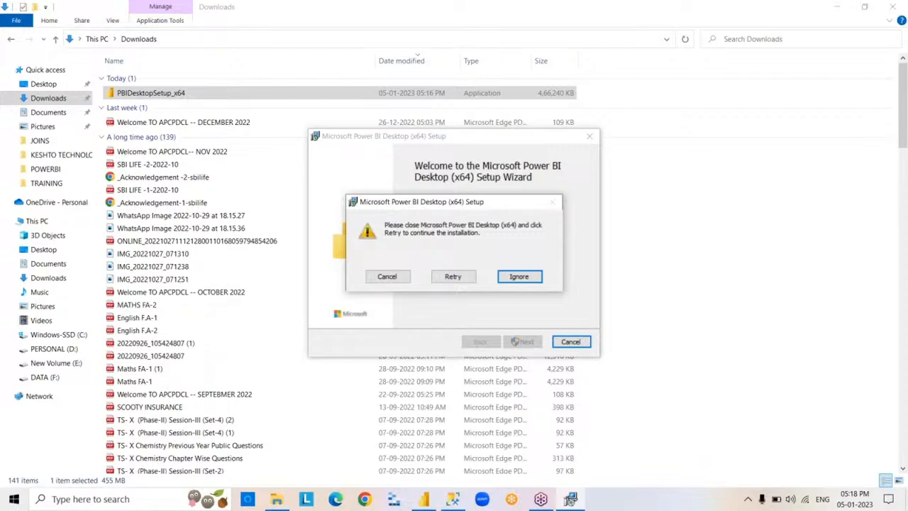
click(517, 278)
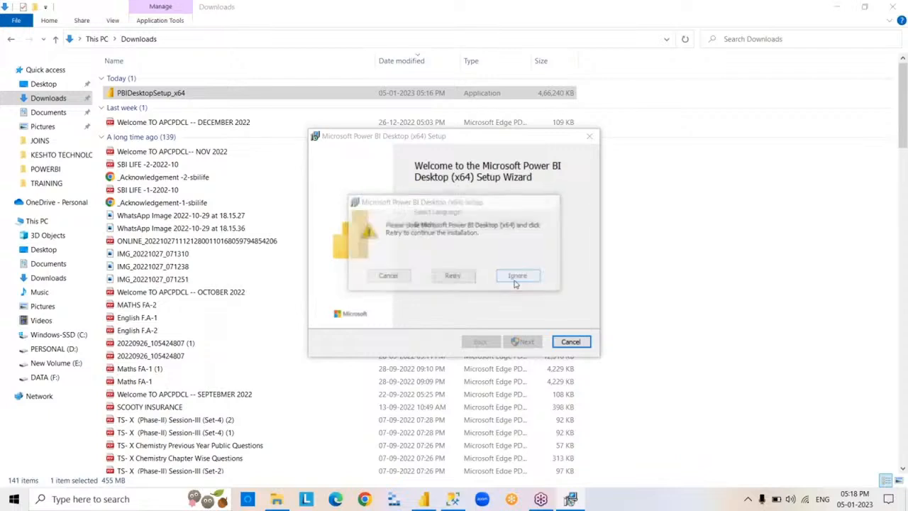
click(466, 282)
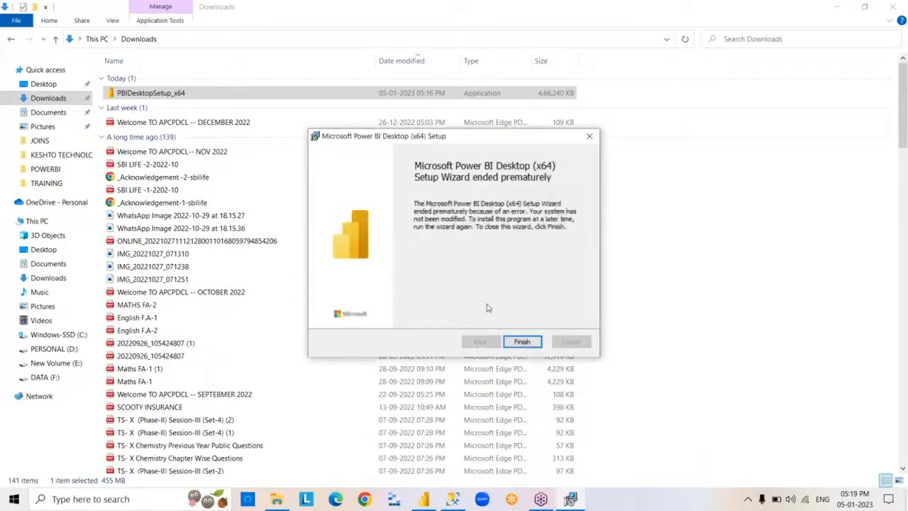
click(527, 344)
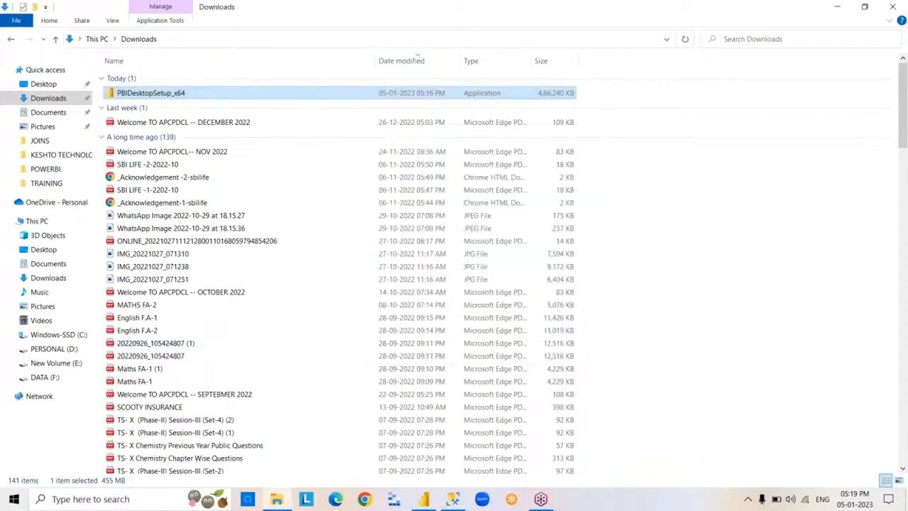
- Run PBIDesktopSetup_x64 a second time, retry and then ignore the request to close Power BI Desktop, and finish the wizard
double_click(207, 99)
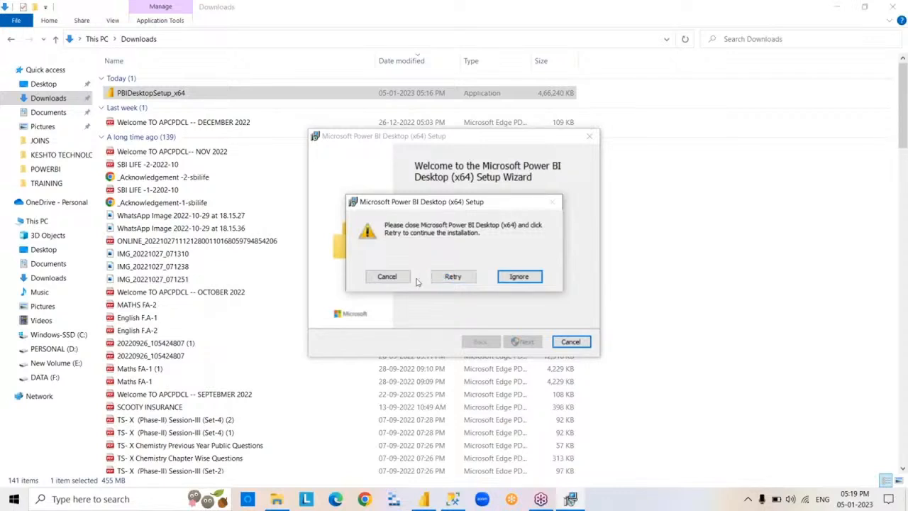
click(443, 278)
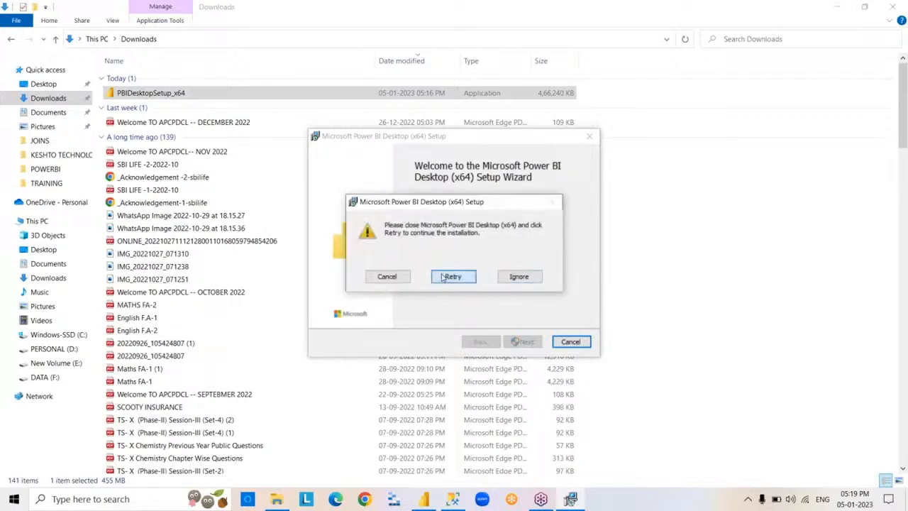
click(533, 279)
click(469, 281)
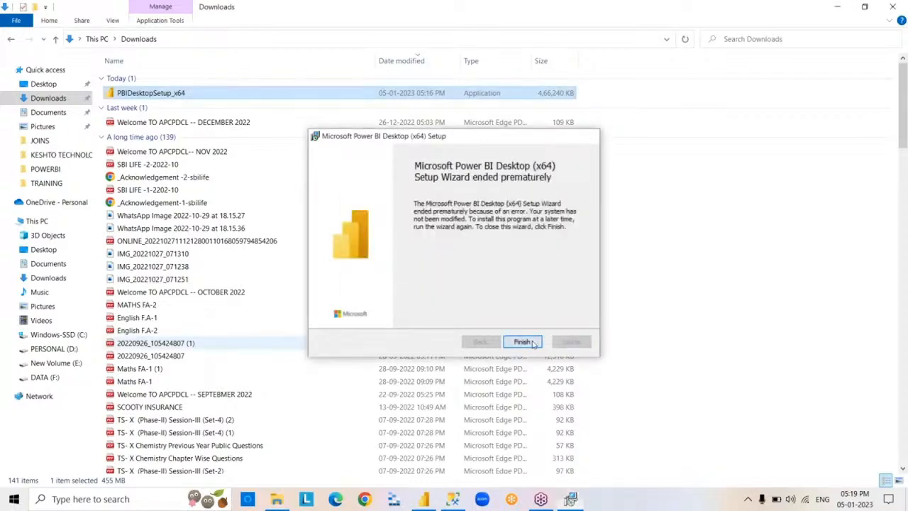
click(533, 344)
- Try to permanently delete PBIDesktopSetup_x64 from the Downloads folder, and close File Explorer
key(shift+Delete)
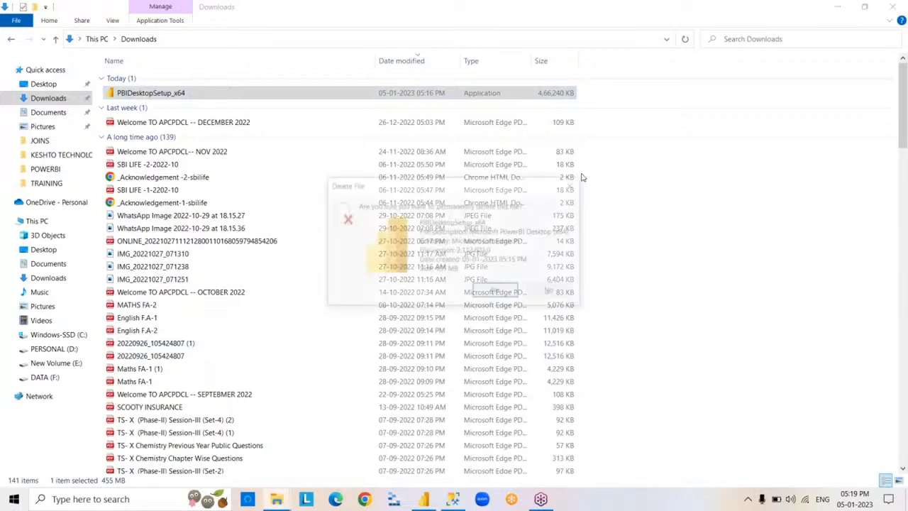
key(Return)
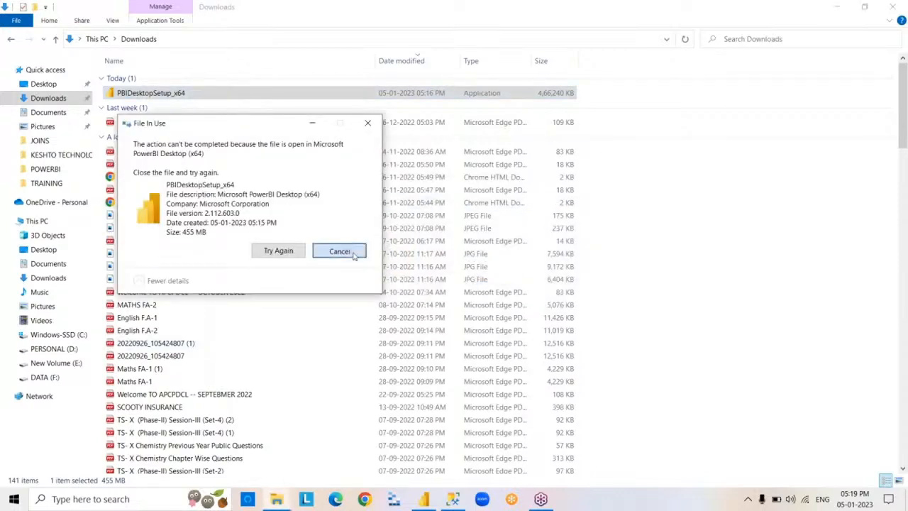
key(Escape)
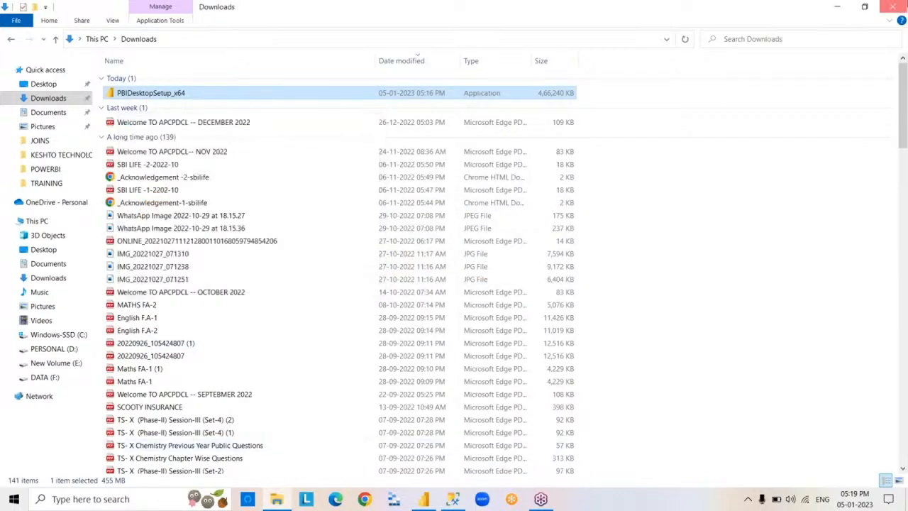
click(893, 5)
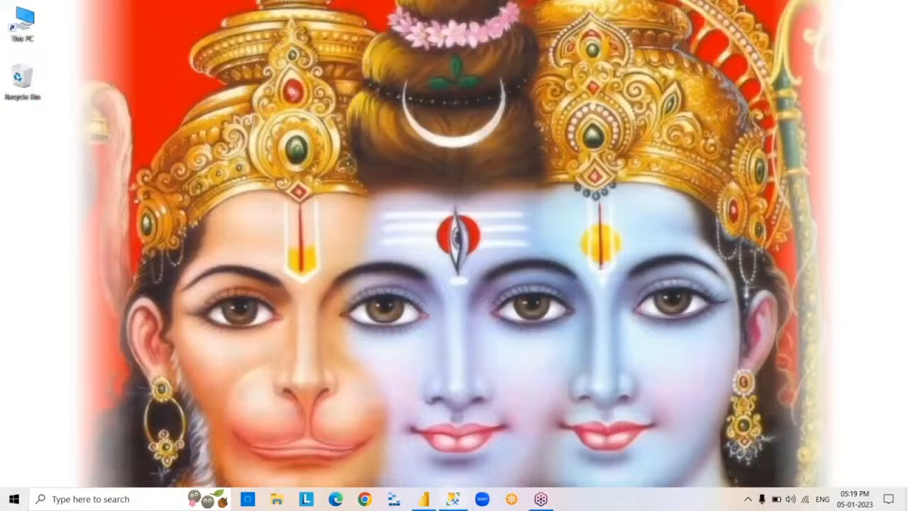
- Switch to Power BI Desktop and expand the Fields pane of the blank report
click(424, 500)
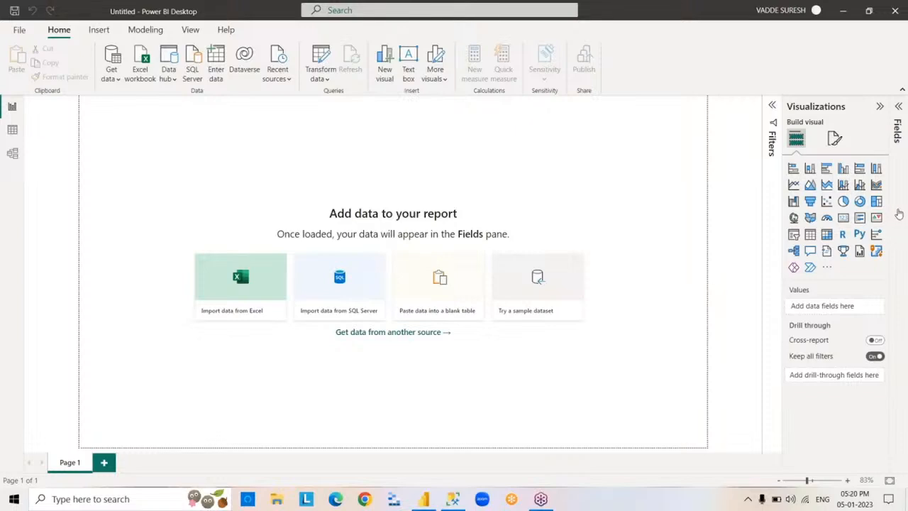
click(899, 213)
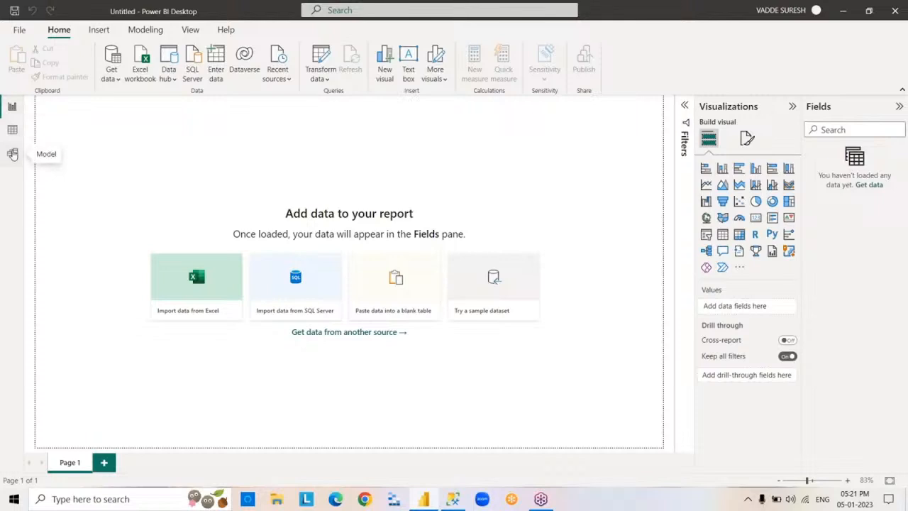
- Look at the empty data view and the list of common data sources available from the report view
click(13, 132)
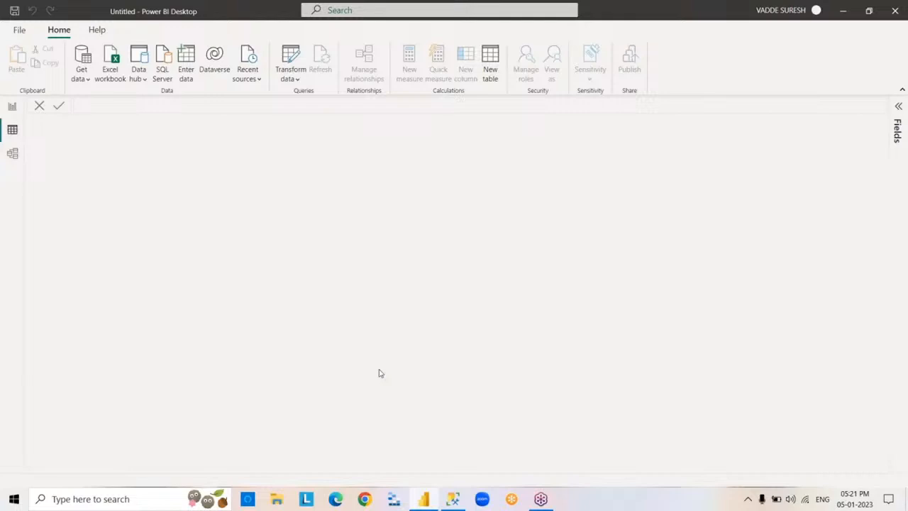
click(13, 111)
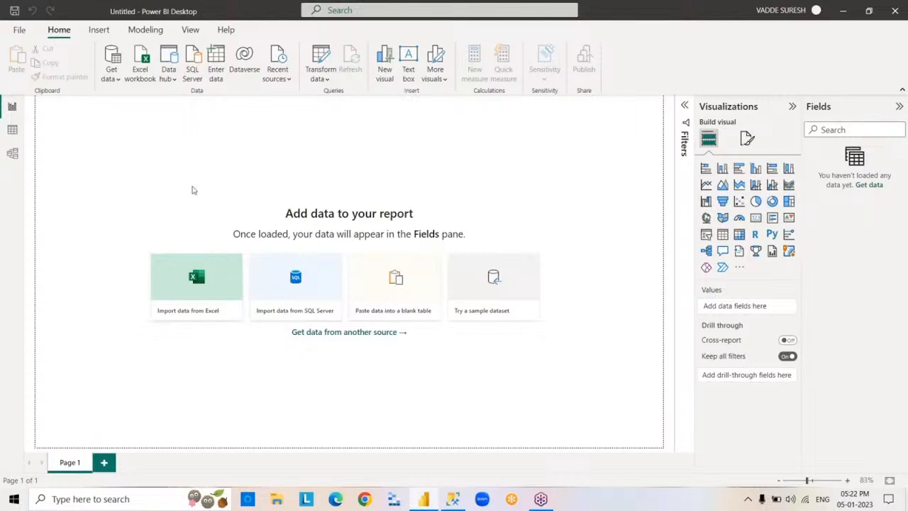
click(118, 79)
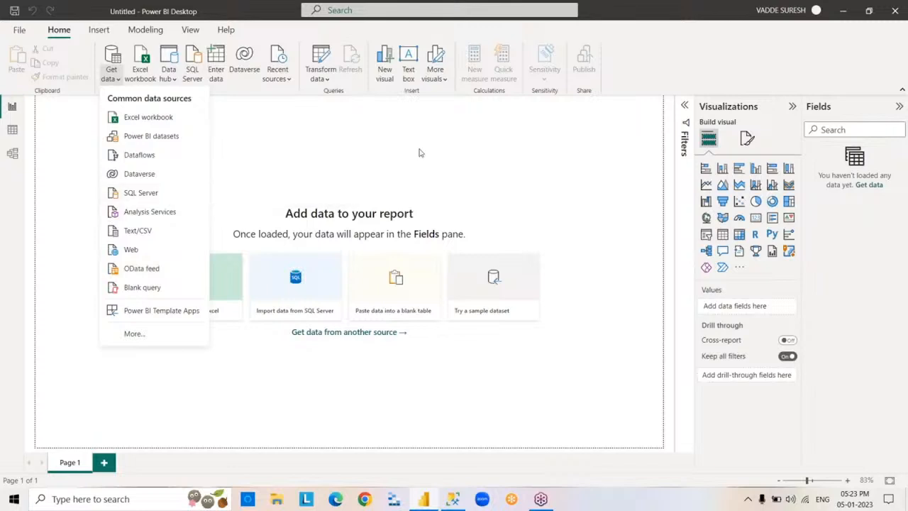
click(576, 164)
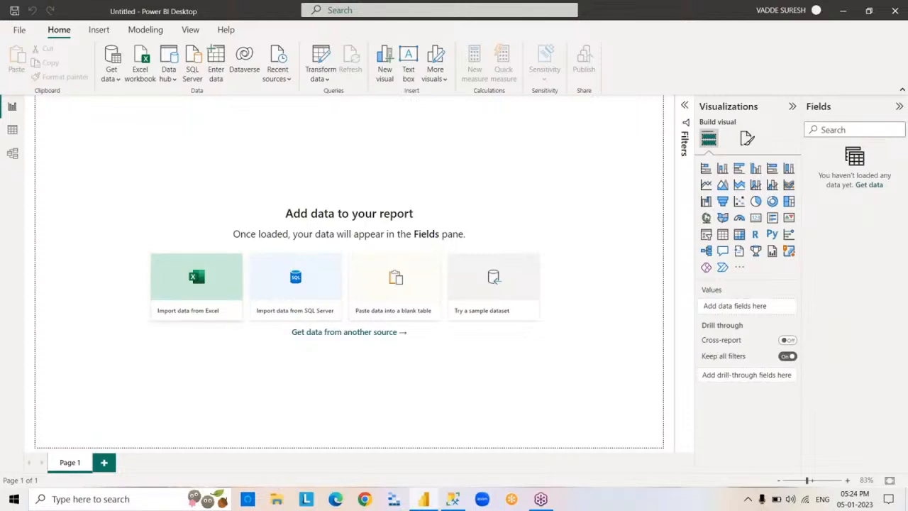
- Save the blank report as a Power BI file named 5PM in the MATERIAL\POWERBI folder on drive F
click(24, 34)
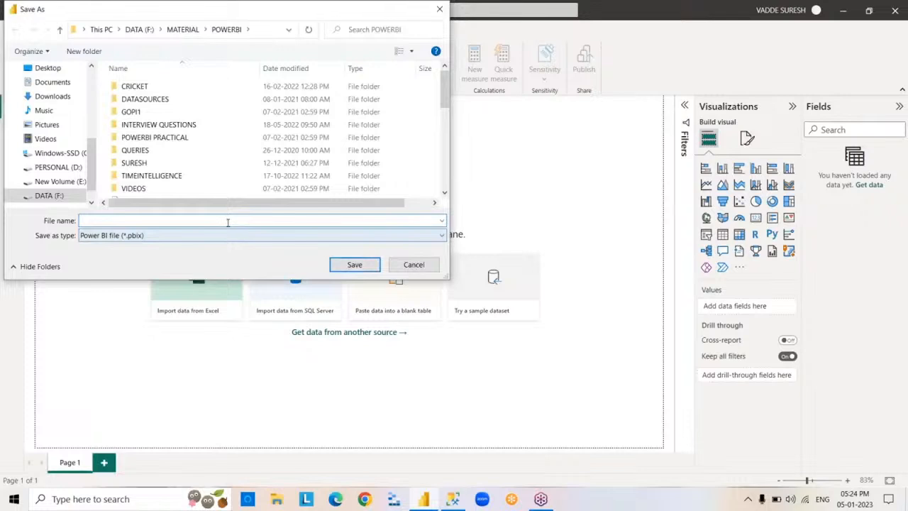
text(5PM)
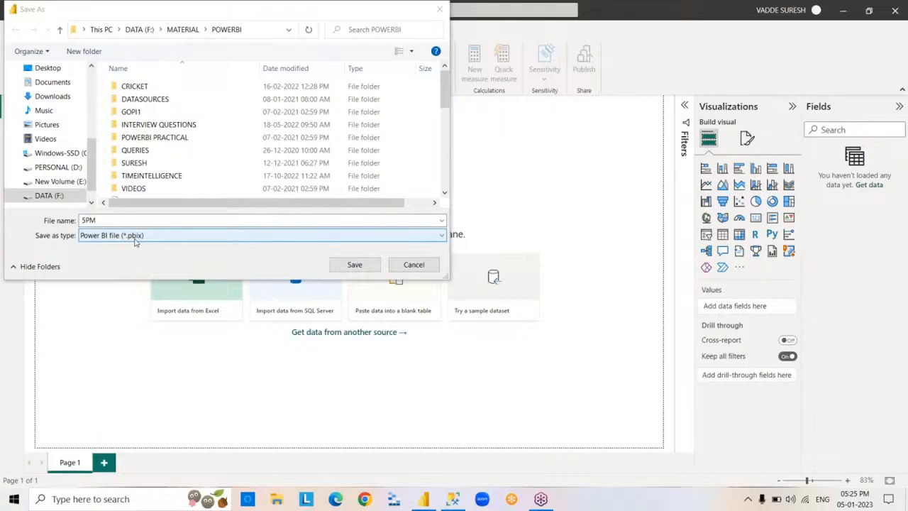
key(Return)
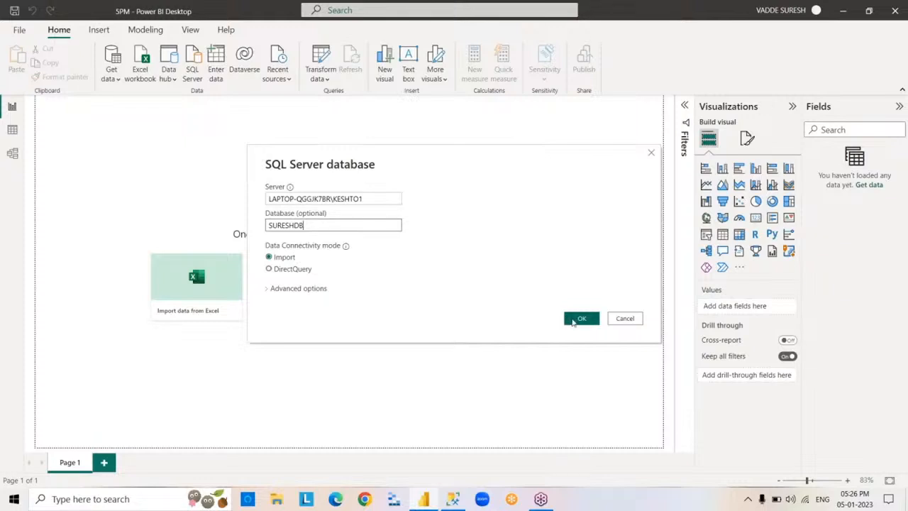
- Connect to the SURESHDB database on server LAPTOP-QGGJK7BR\KESHTO1 in Import mode and load the EMP, DEPT and DEPT1 tables
click(573, 319)
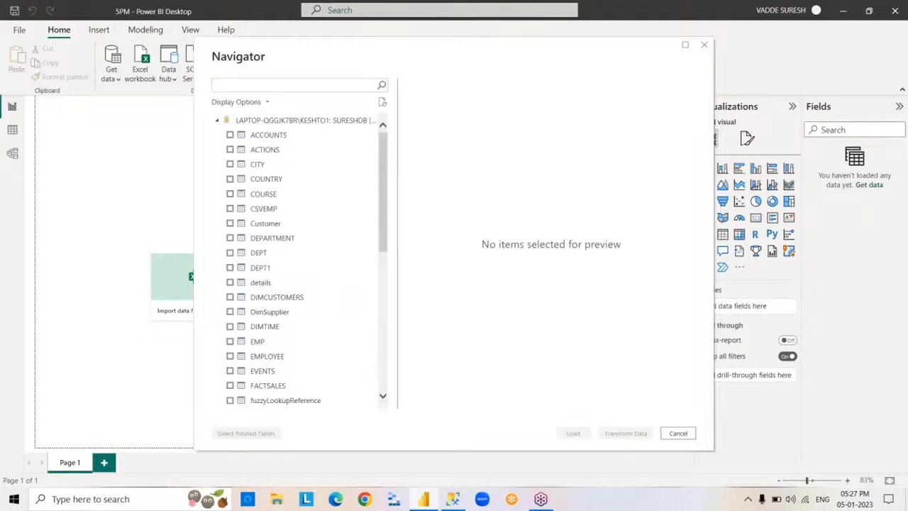
drag(383, 207, 389, 142)
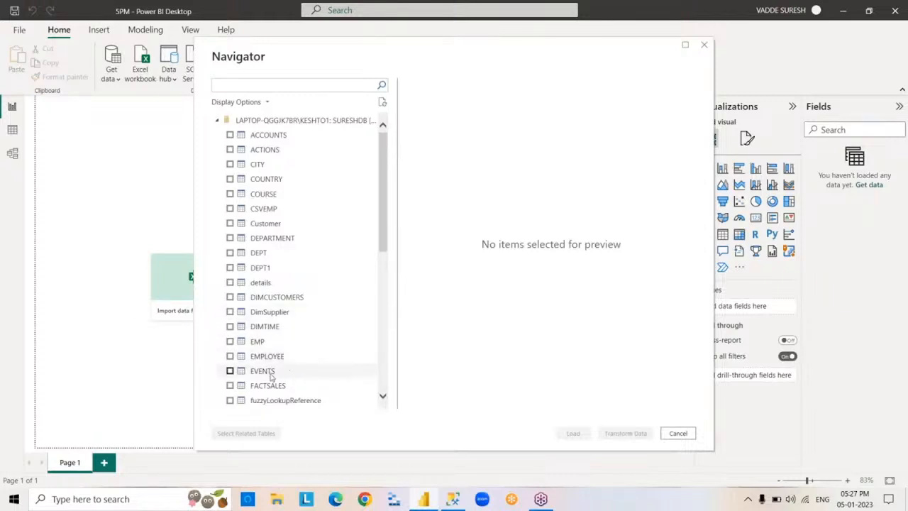
click(229, 341)
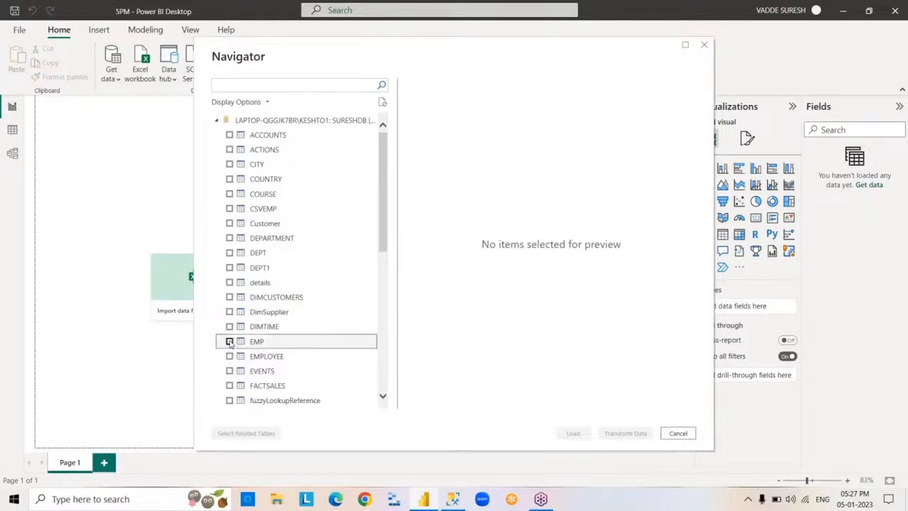
click(229, 253)
click(229, 268)
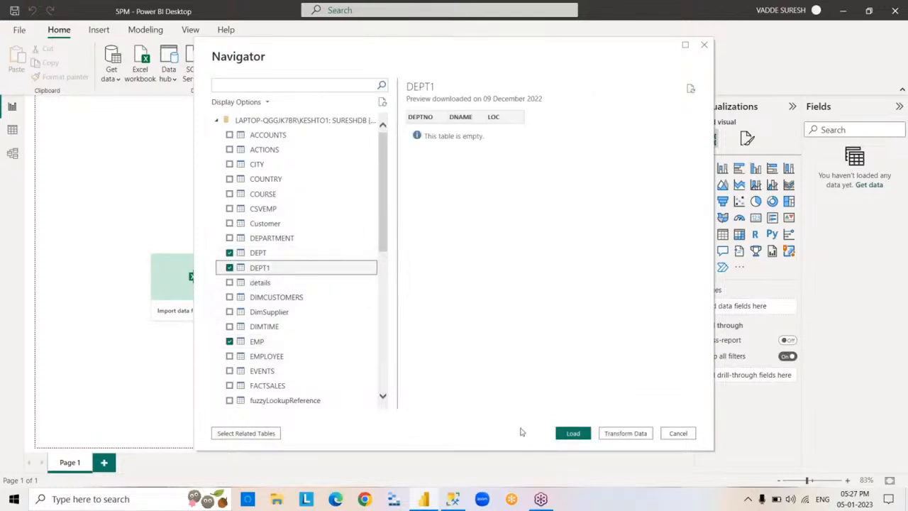
click(573, 433)
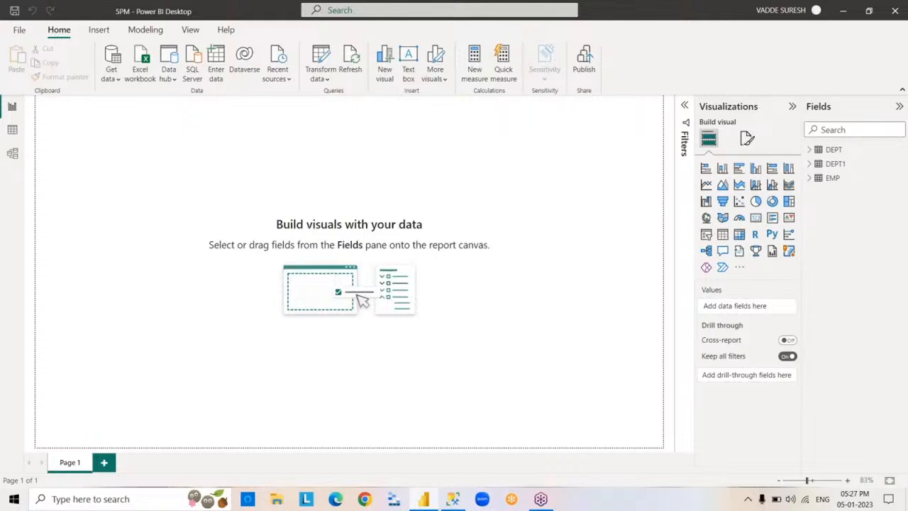
- Examine the fields of the EMP table and its rows in the data view
click(810, 179)
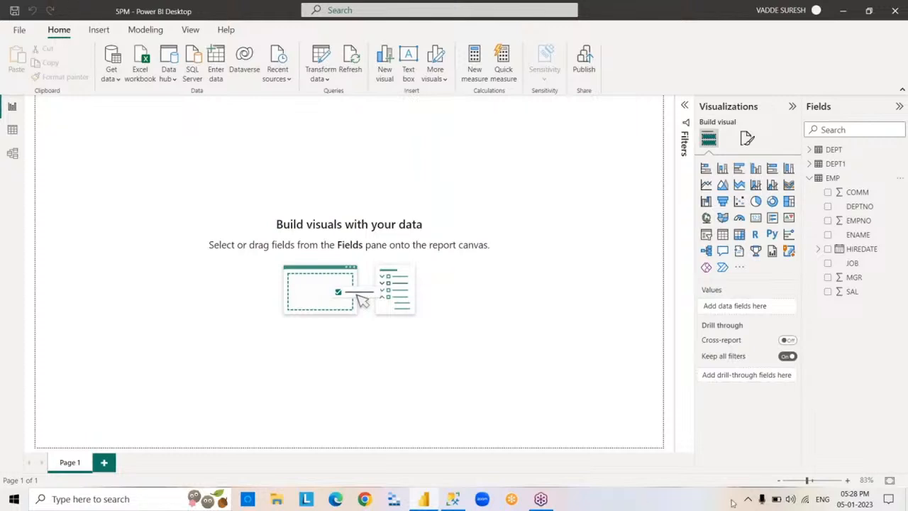
click(810, 178)
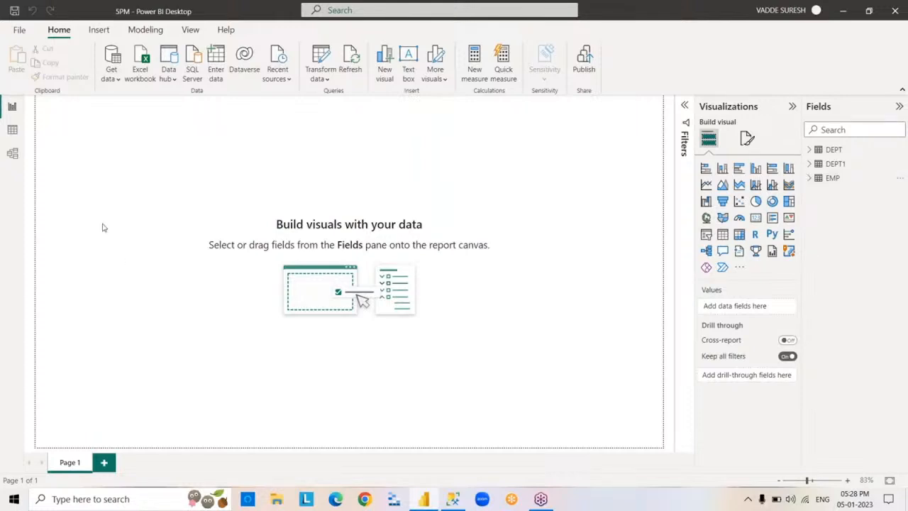
click(13, 132)
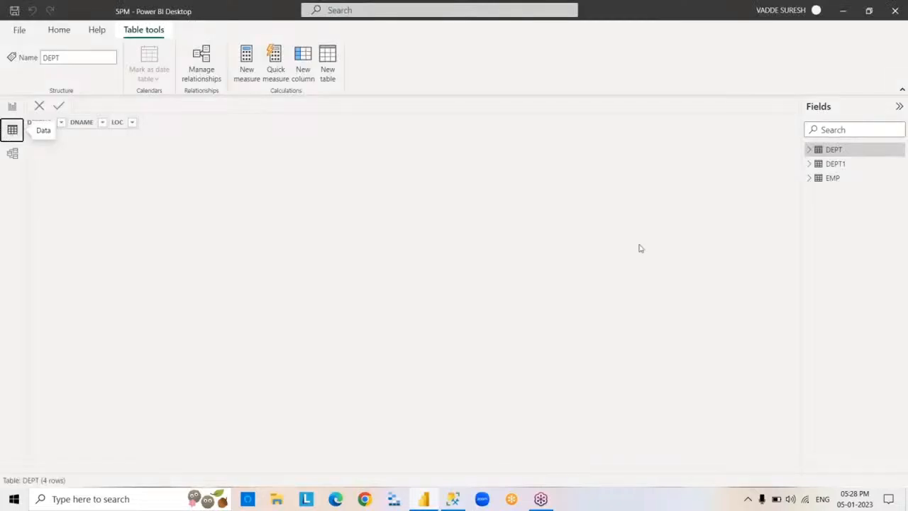
click(830, 181)
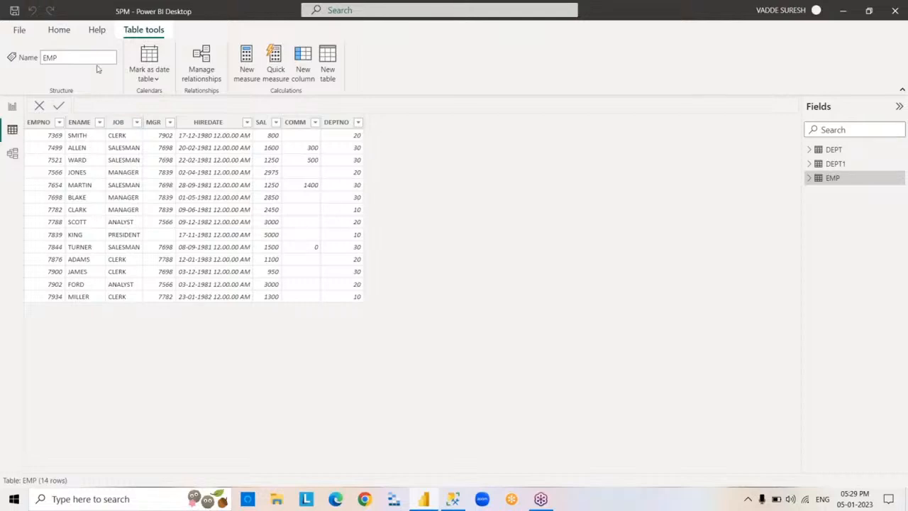
- Set up another SQL Server connection to LAPTOP-QGGJK7BR\KESHTO1 with database SURESHDB and DirectQuery as the connectivity mode
click(59, 30)
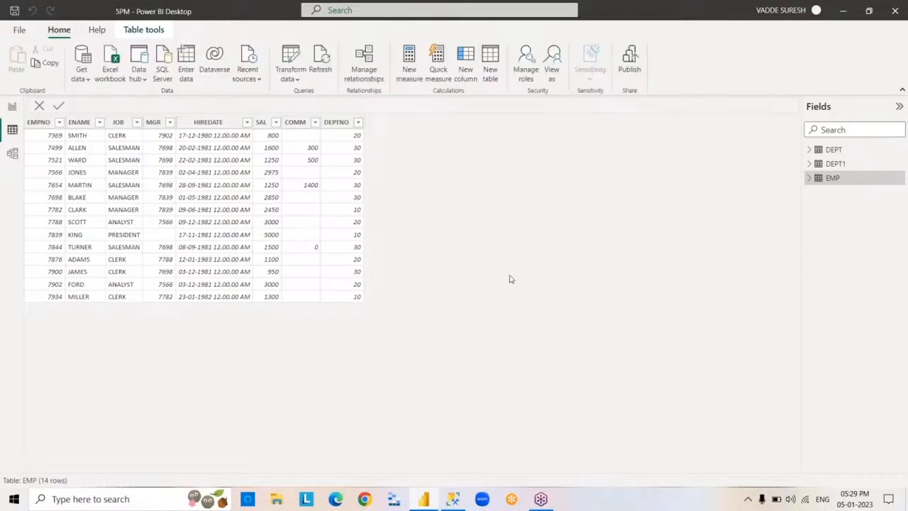
click(88, 80)
click(145, 193)
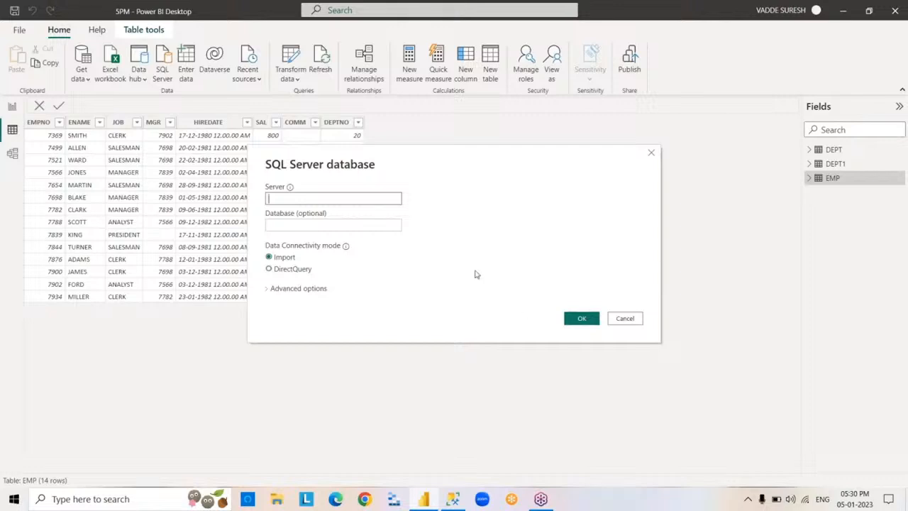
text(LAPTOP-QGGJK7BR\KESHTO1)
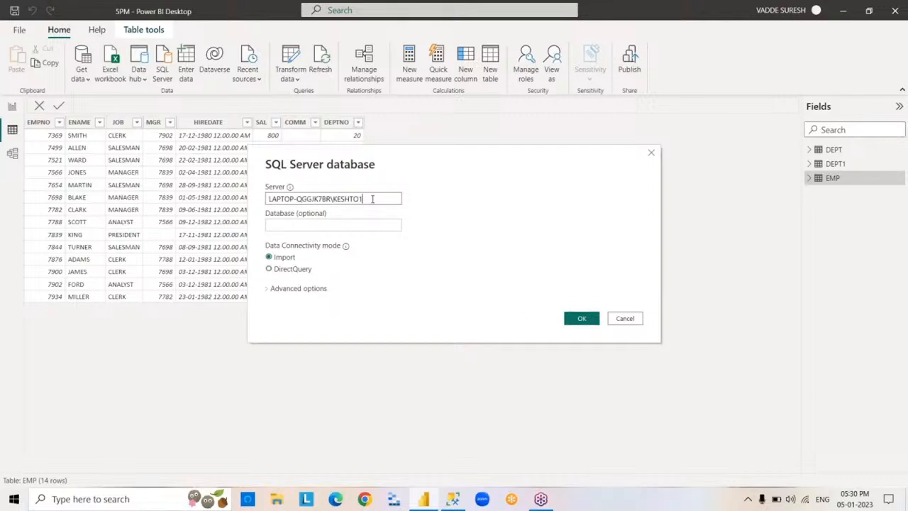
click(354, 225)
text(SU)
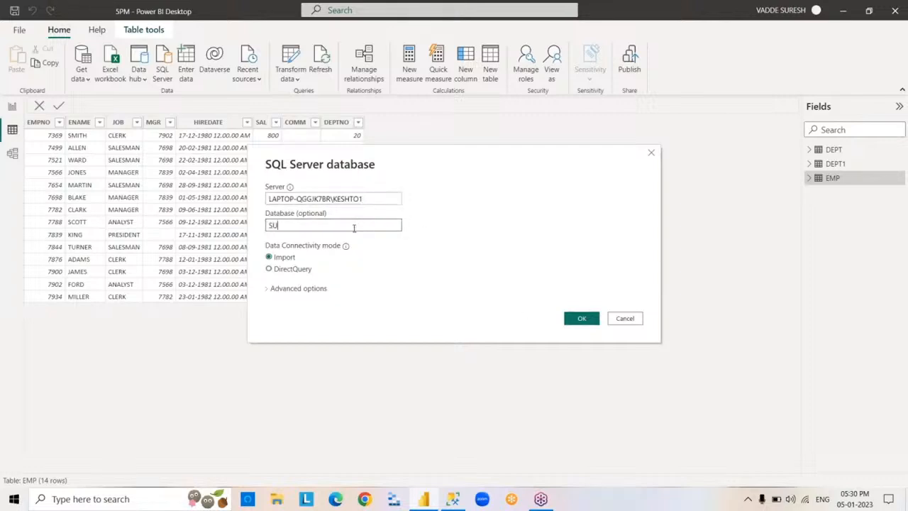
text(RESHDB)
click(269, 269)
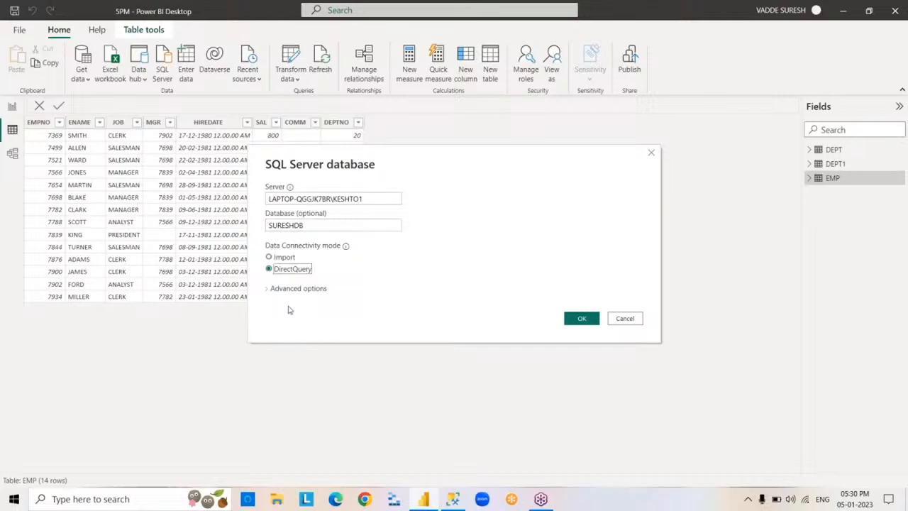
- Add the SQL statement SELECT * FROM EMP under the connection's advanced options and load the query result
click(268, 289)
click(307, 345)
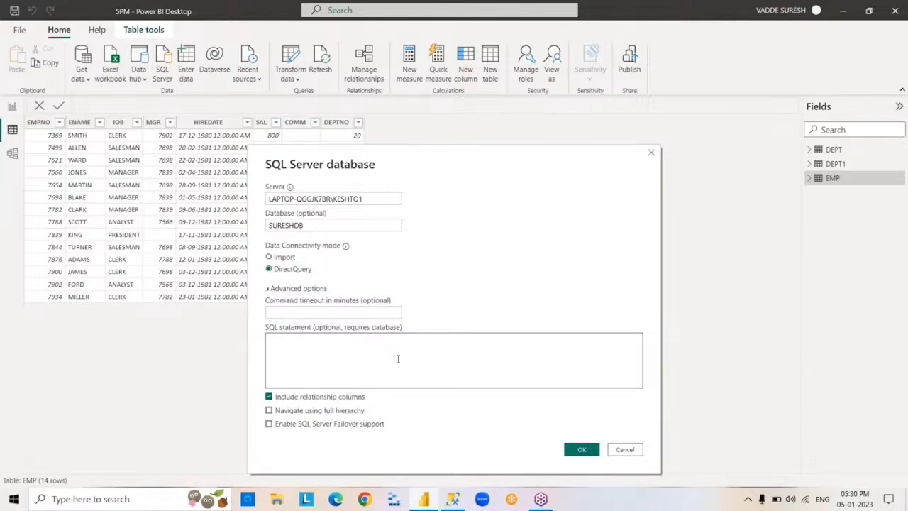
text(SELECT*FROM EMP)
click(580, 450)
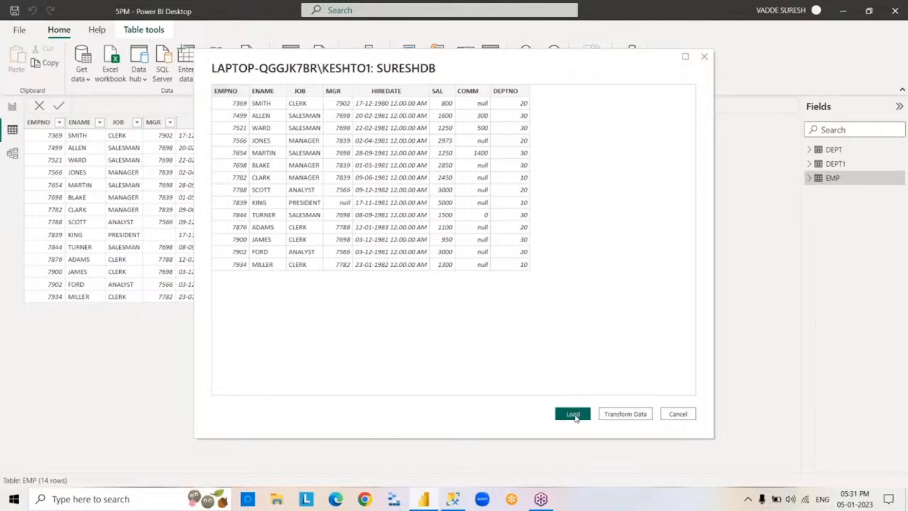
click(576, 417)
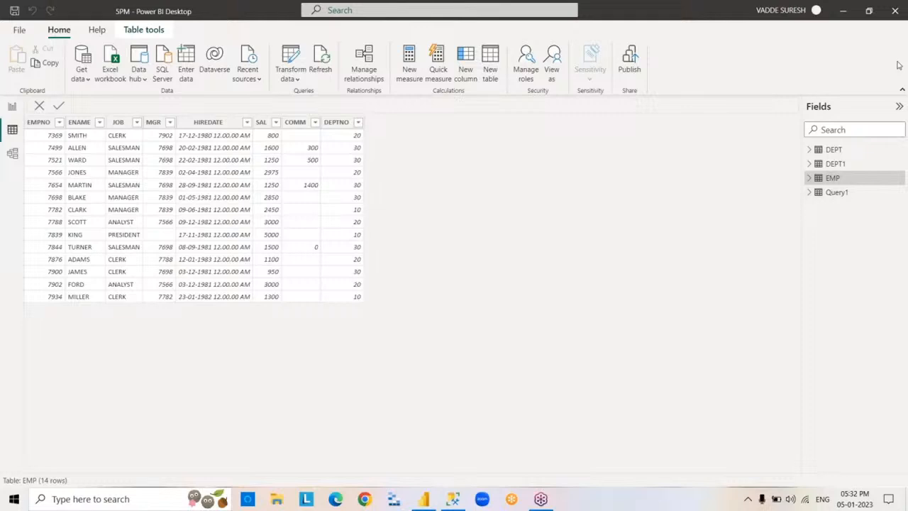
- Rename the Query1 table as EMP1 and expand its list of fields
double_click(835, 193)
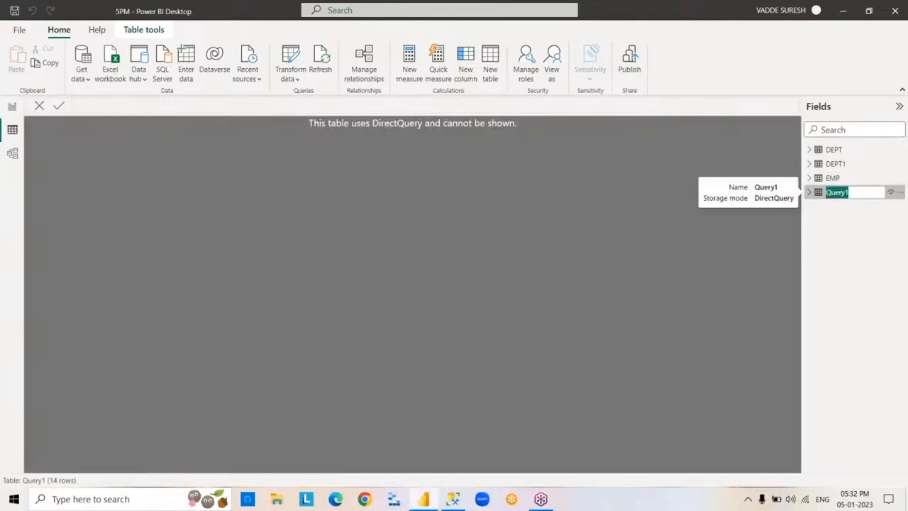
text(EMP1)
key(Return)
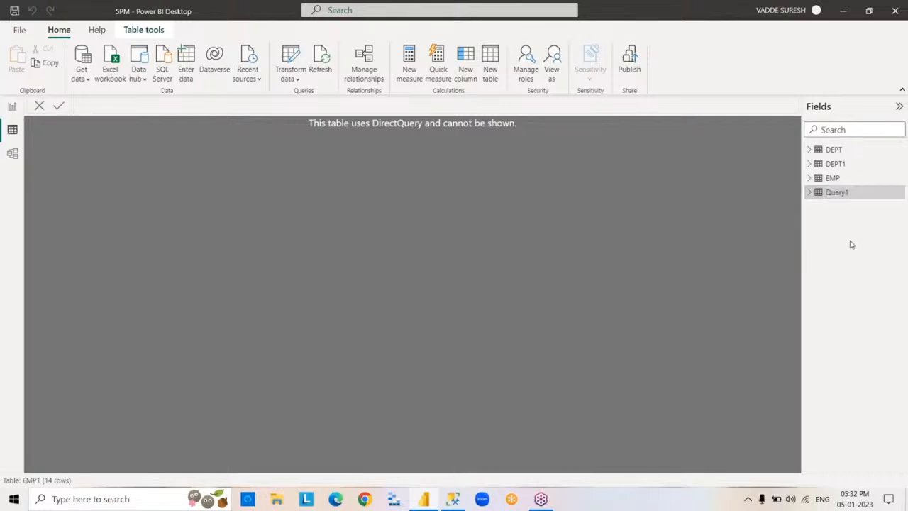
click(810, 195)
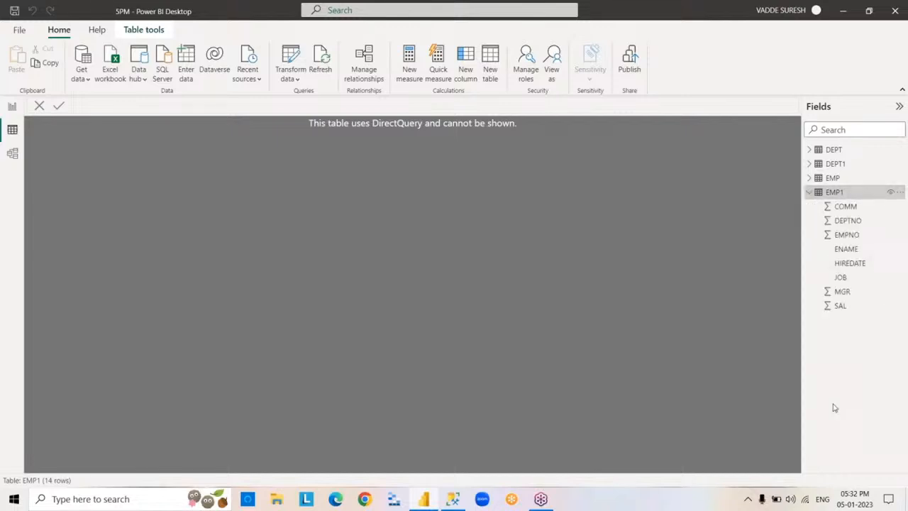
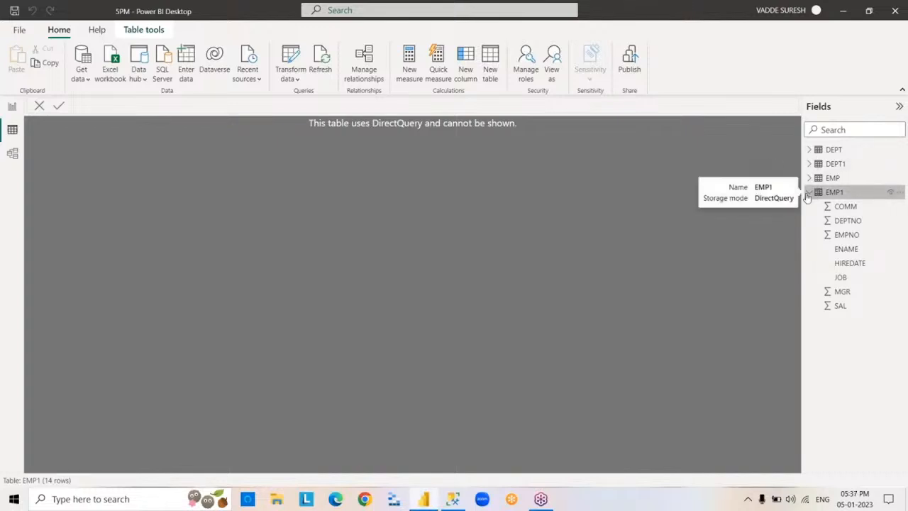
- Start importing an Excel workbook and select the SuperStoreUS-2015 file in the POWERBI folder
click(810, 192)
click(832, 179)
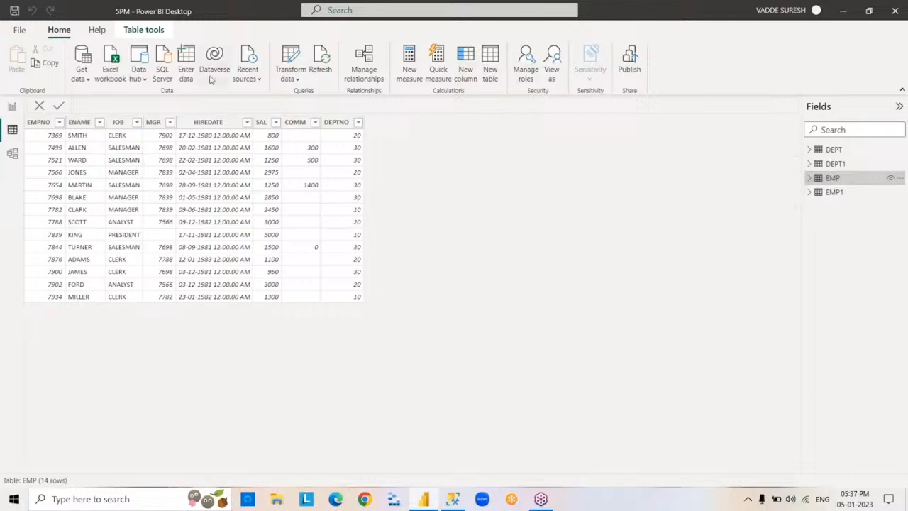
click(88, 81)
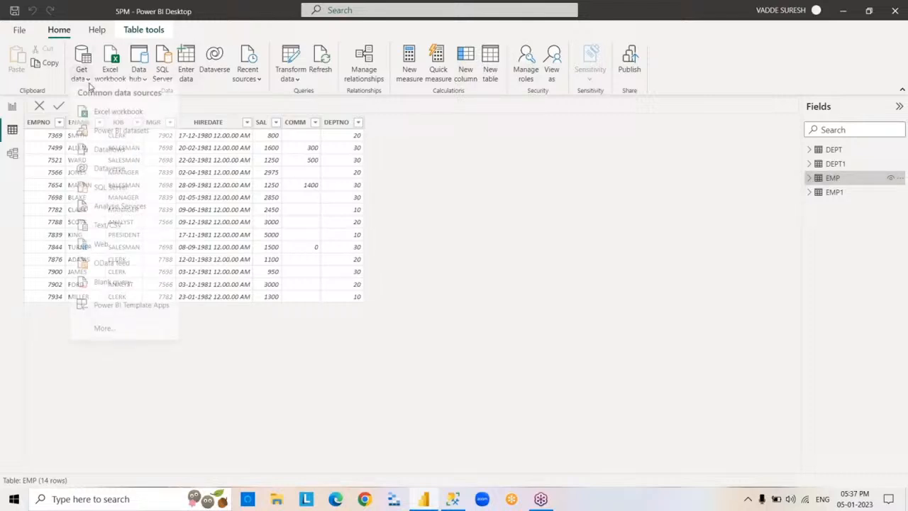
click(151, 119)
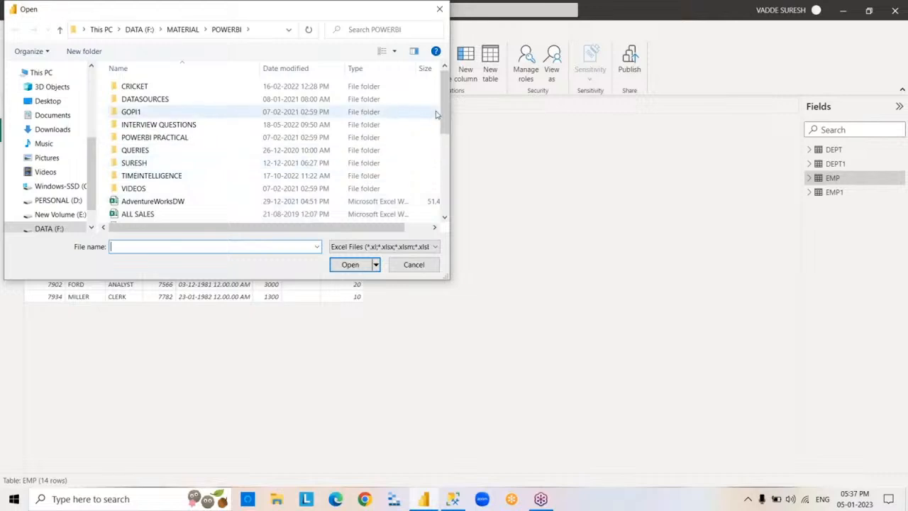
drag(448, 106, 458, 193)
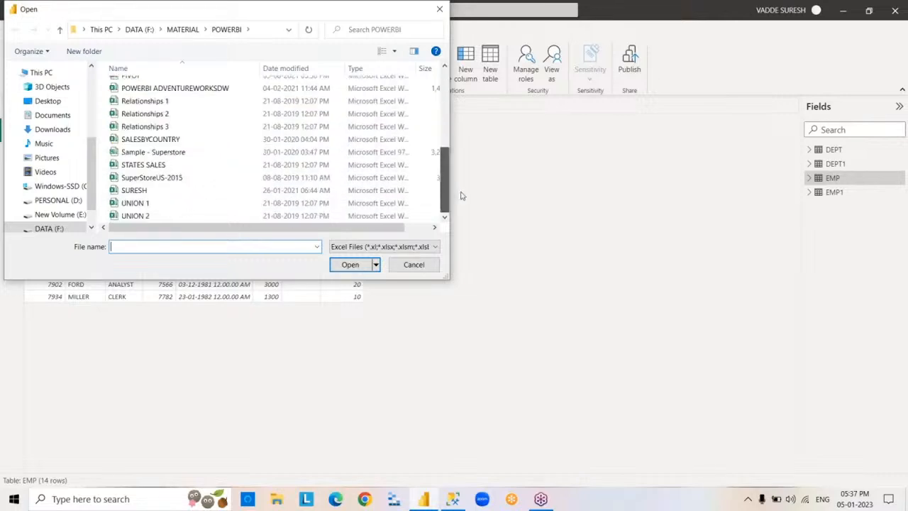
click(207, 180)
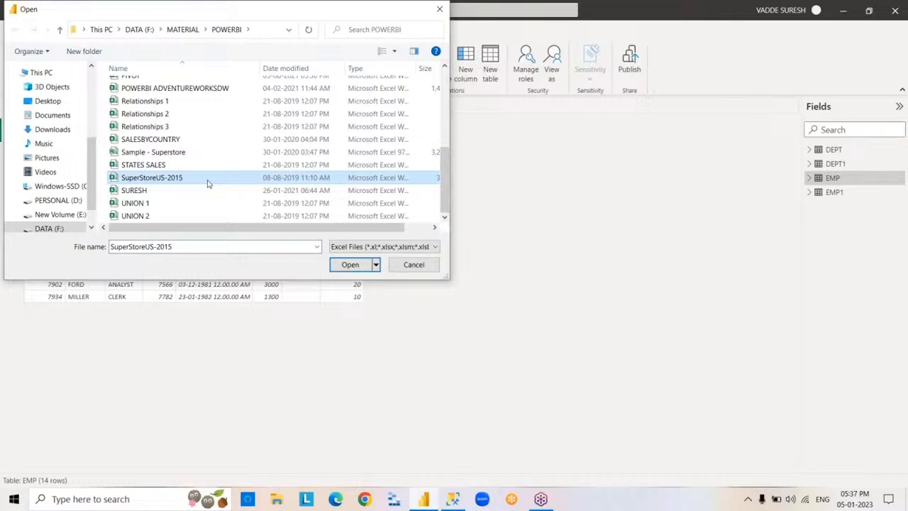
- Open the SuperStoreUS-2015 workbook in Excel, look through its Orders, Returns and Users sheets, and close it
right_click(208, 184)
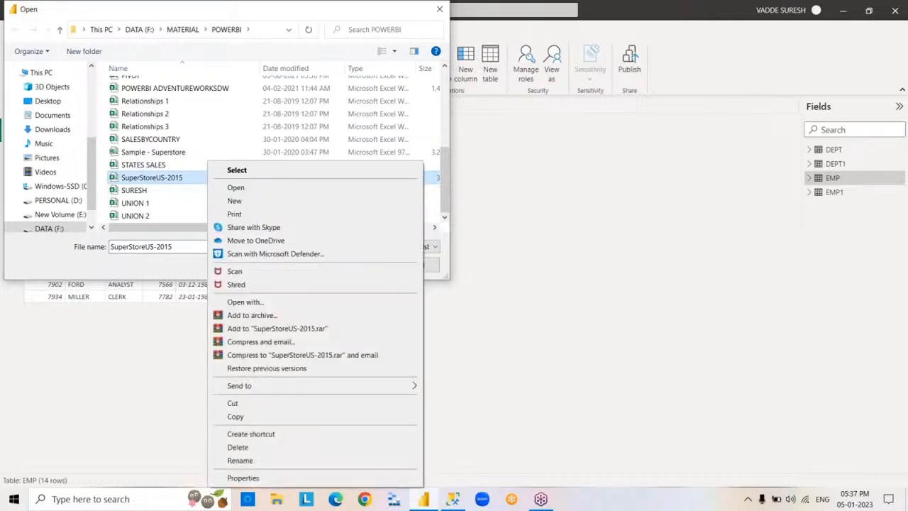
click(264, 193)
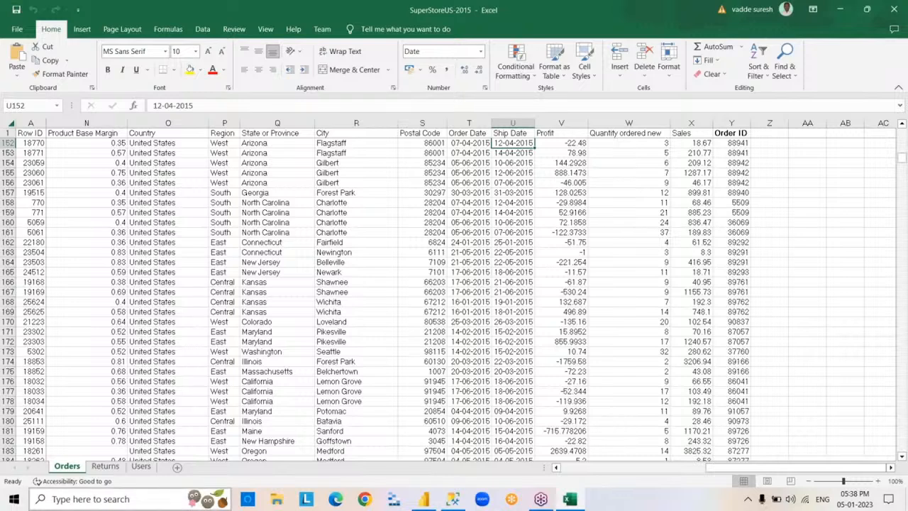
click(101, 466)
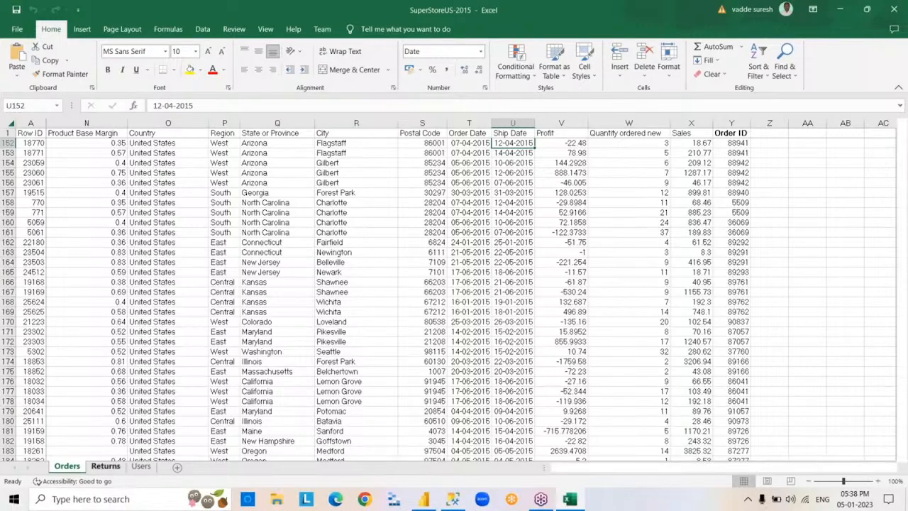
click(141, 466)
click(67, 466)
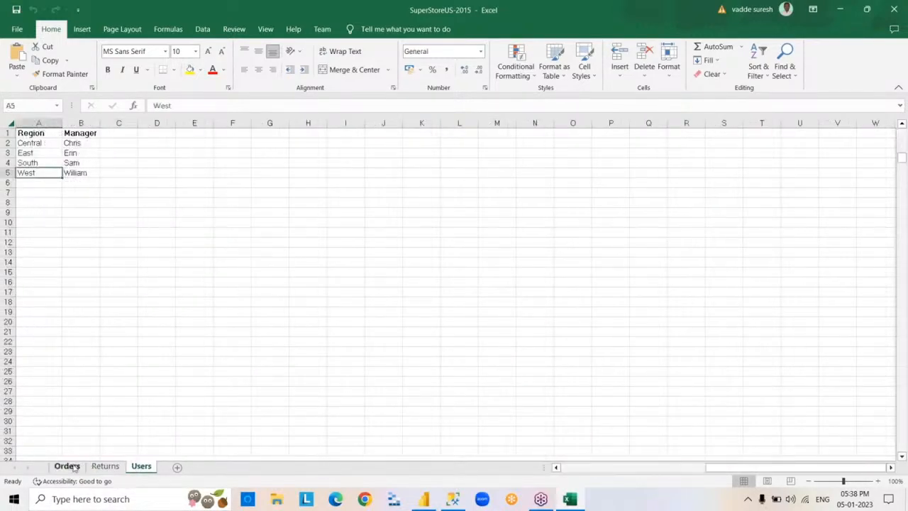
click(894, 9)
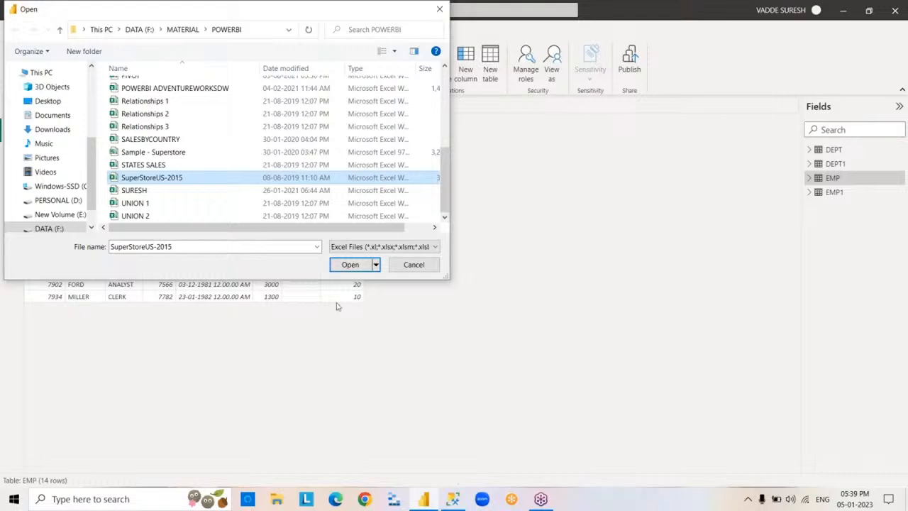
- Load the Orders, Returns and Users sheets of the SuperStoreUS-2015 workbook, agreeing to build the model with an additional data source
click(349, 265)
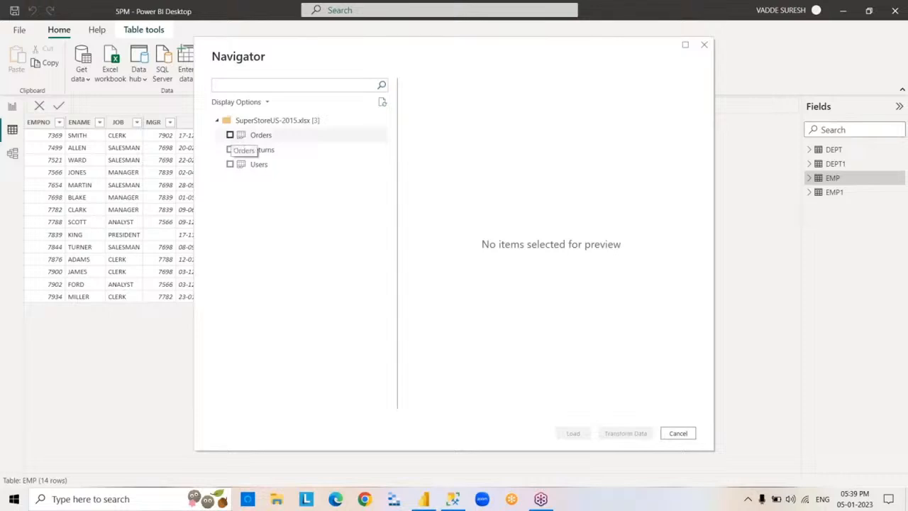
click(230, 136)
click(230, 150)
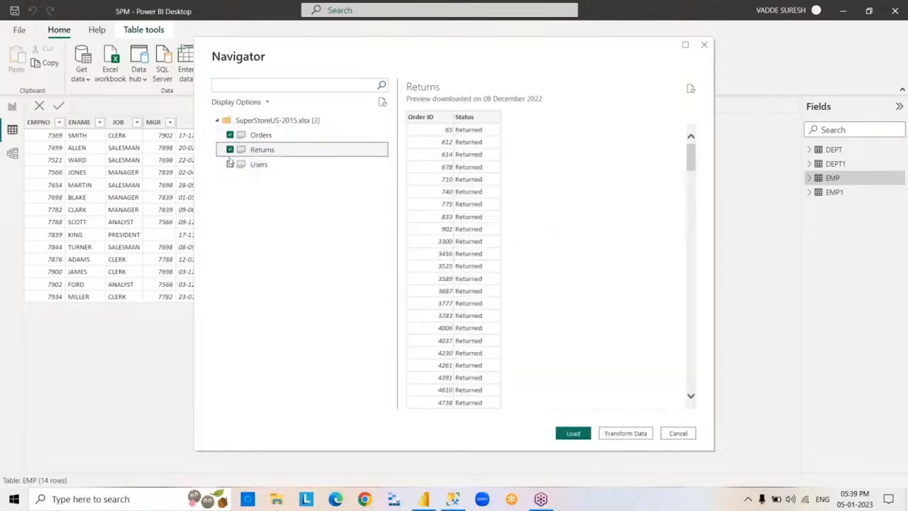
click(230, 164)
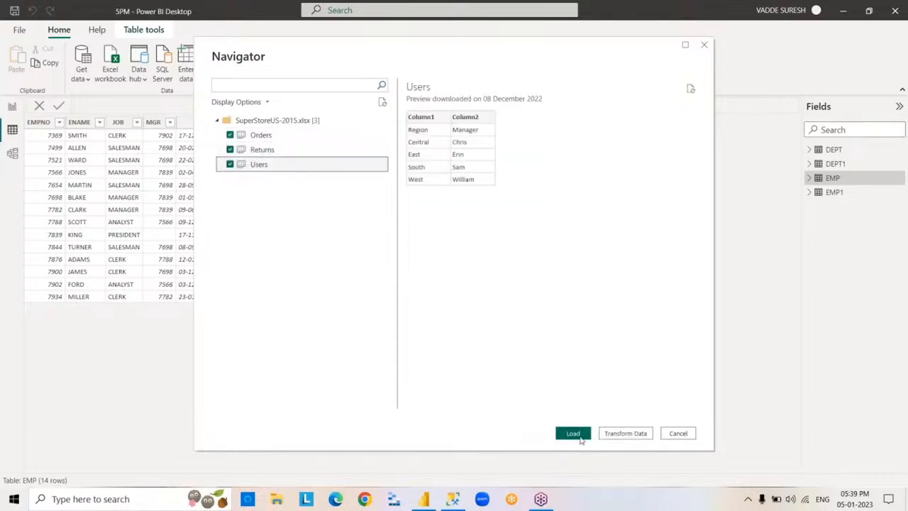
click(574, 434)
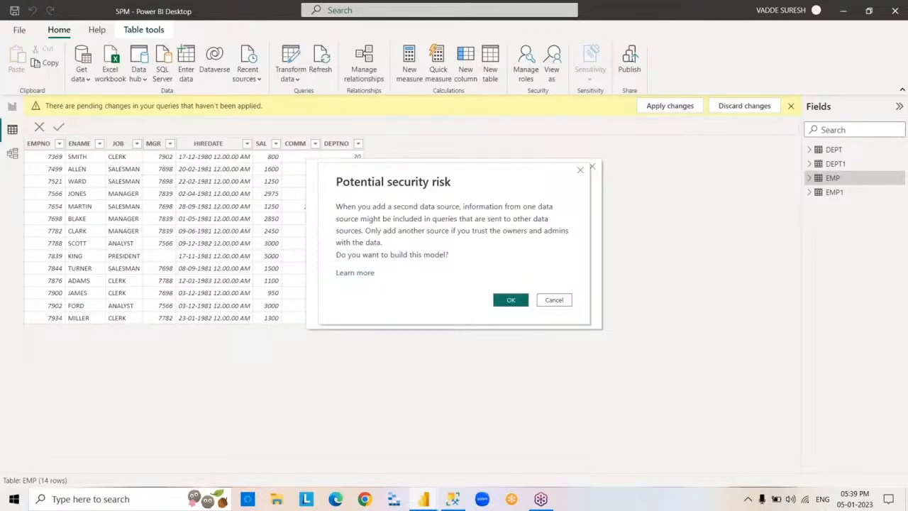
click(518, 301)
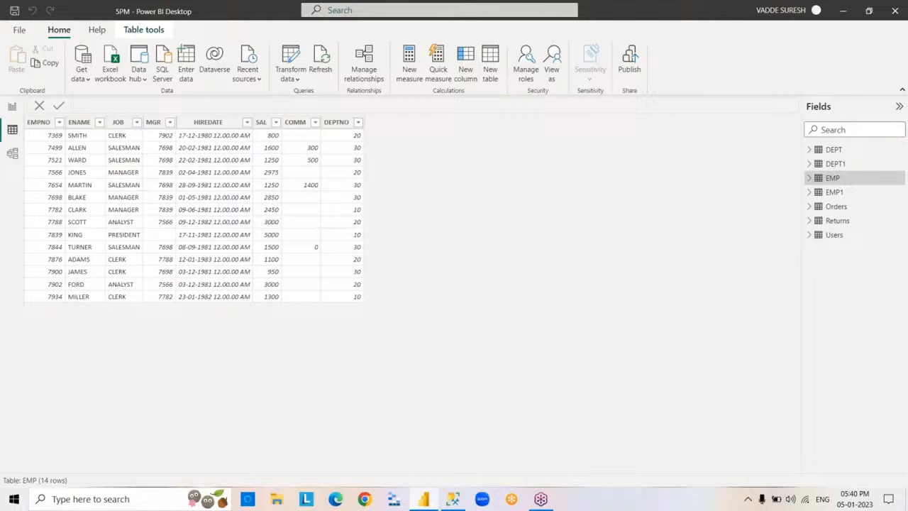
- Examine the rows of the Orders, Returns, Users and EMP tables in the data view
click(833, 210)
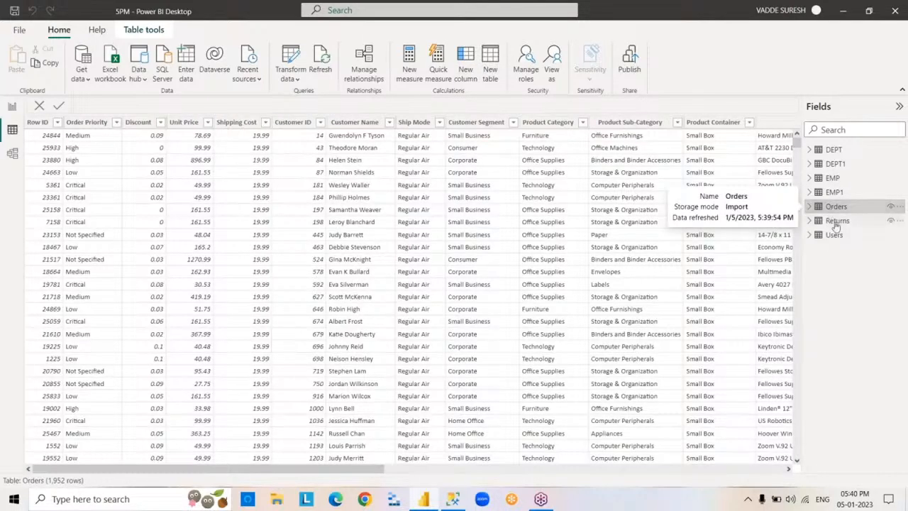
click(836, 222)
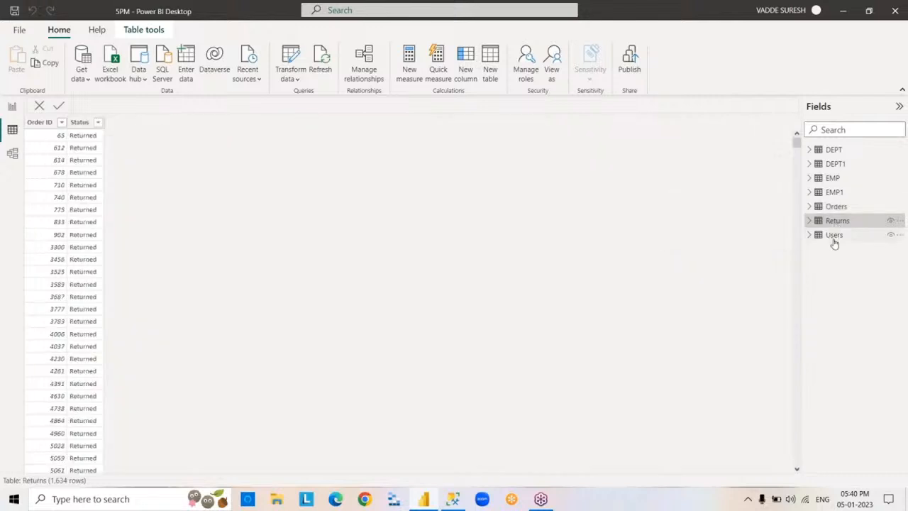
click(835, 240)
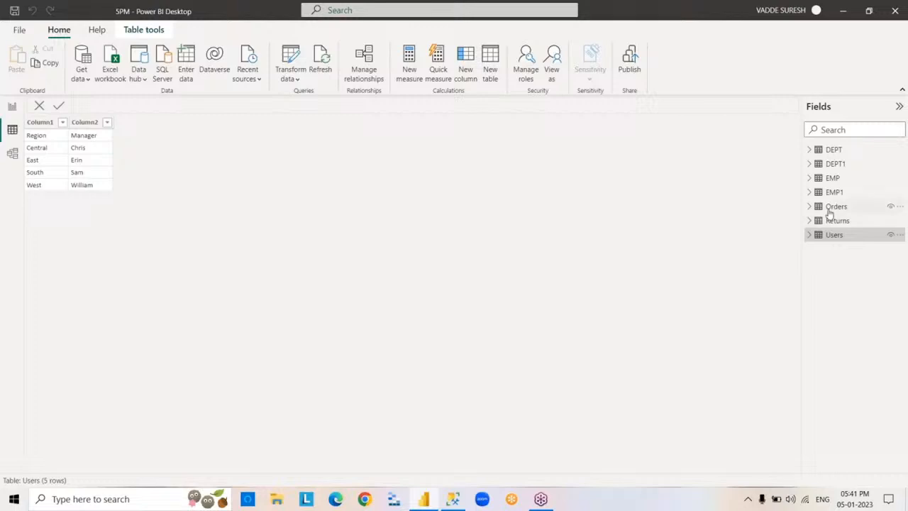
mouse_move(824, 212)
click(827, 180)
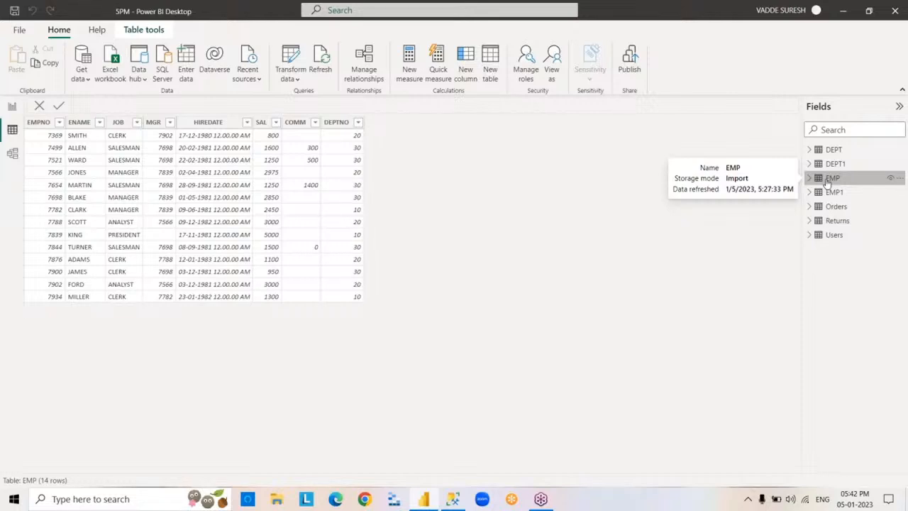
- Start a Text/CSV import and select the CSVEMP text file in the POWERBI folder
click(88, 83)
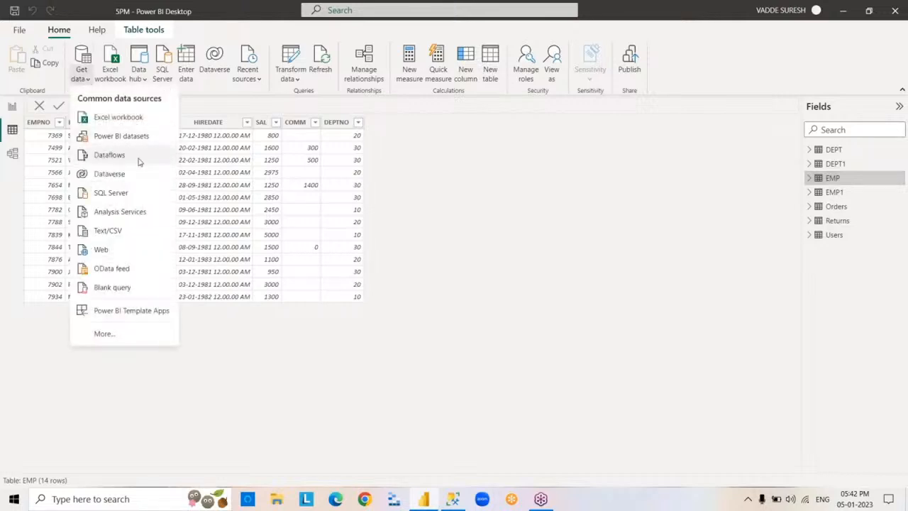
click(139, 230)
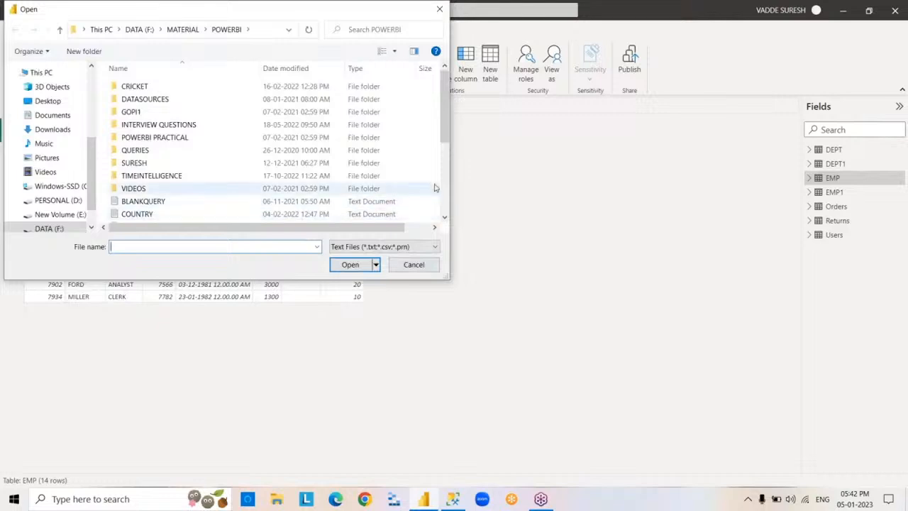
drag(443, 130, 443, 158)
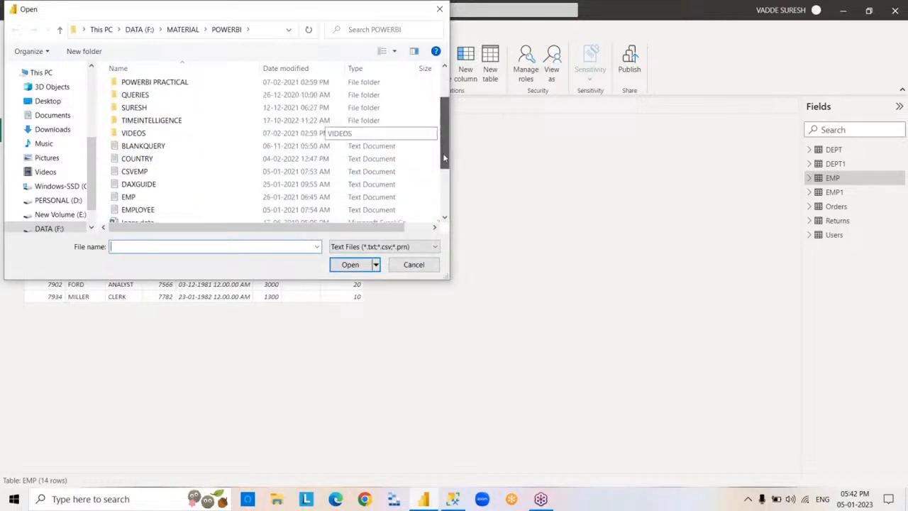
click(158, 171)
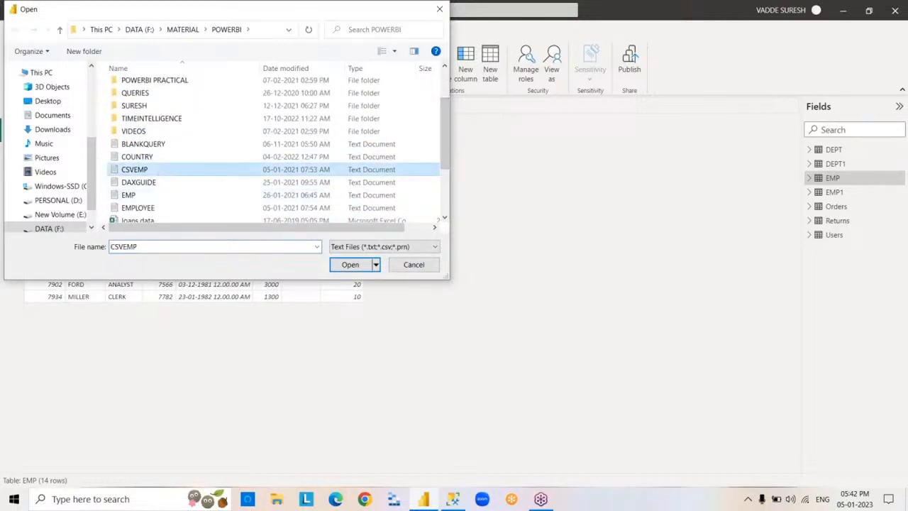
- Open the CSVEMP file in Notepad to inspect its comma-separated records, and close it
right_click(159, 171)
click(200, 193)
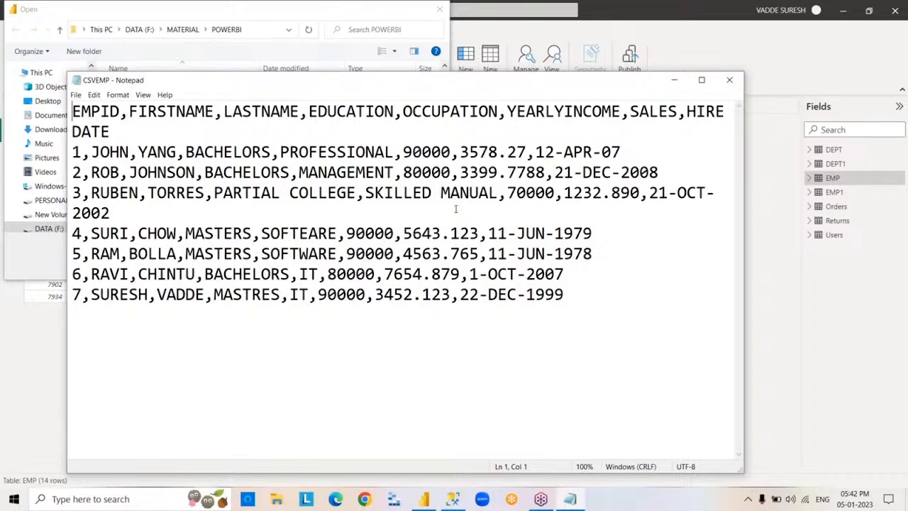
click(731, 81)
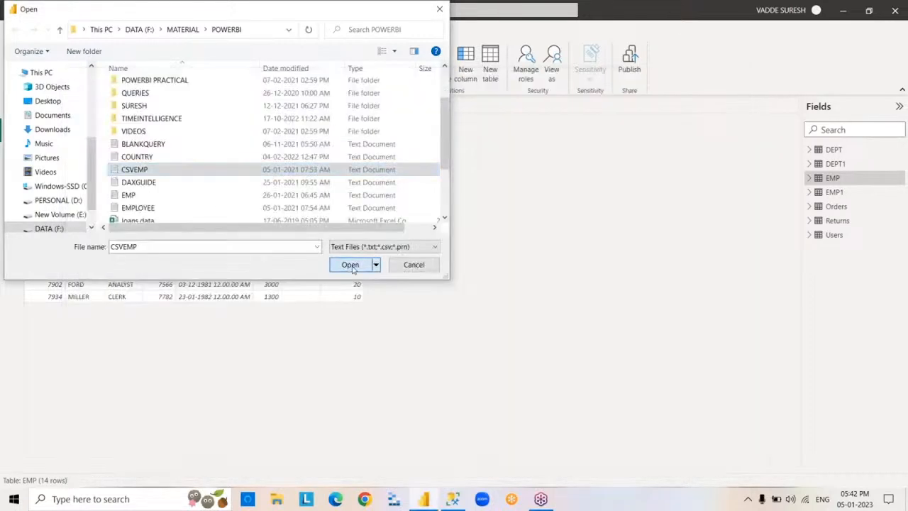
- Load the CSVEMP text file with the comma delimiter and display the resulting table's rows
click(350, 265)
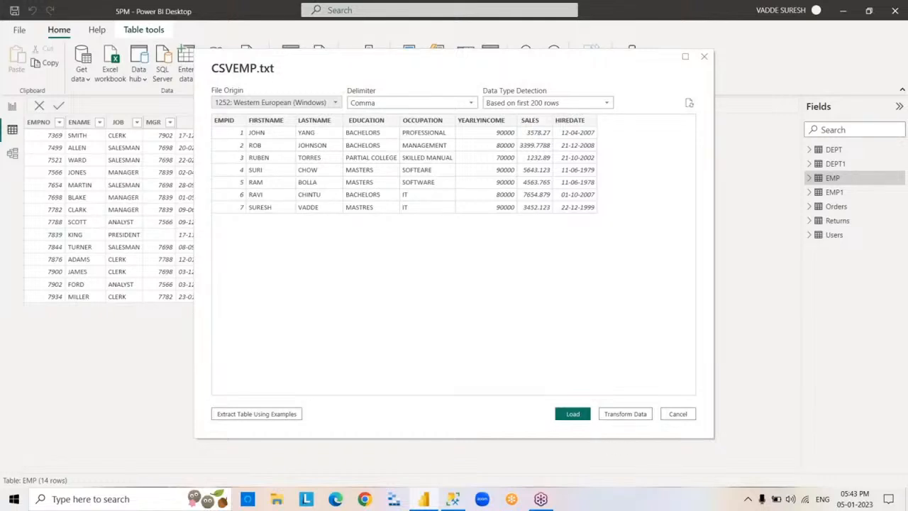
click(573, 414)
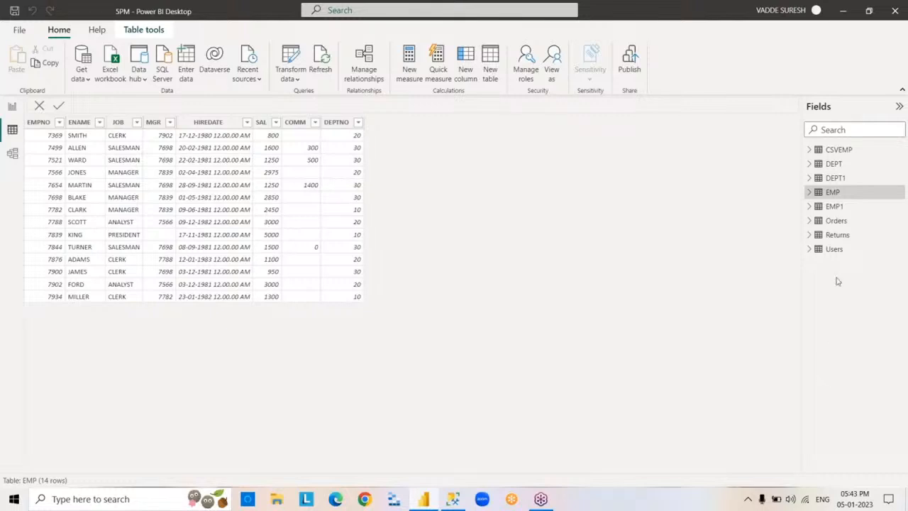
click(836, 152)
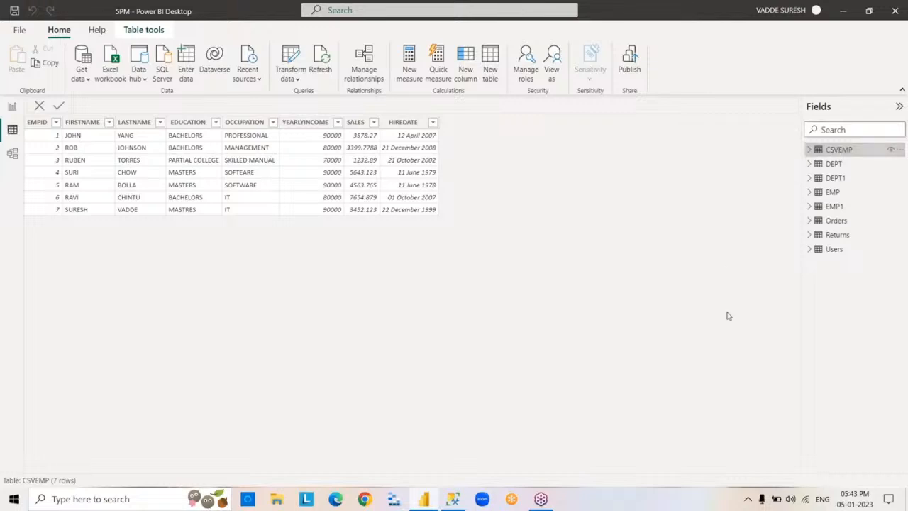
- Check the storage modes of the loaded tables and look through the fields of the Orders table
mouse_move(821, 154)
mouse_move(821, 198)
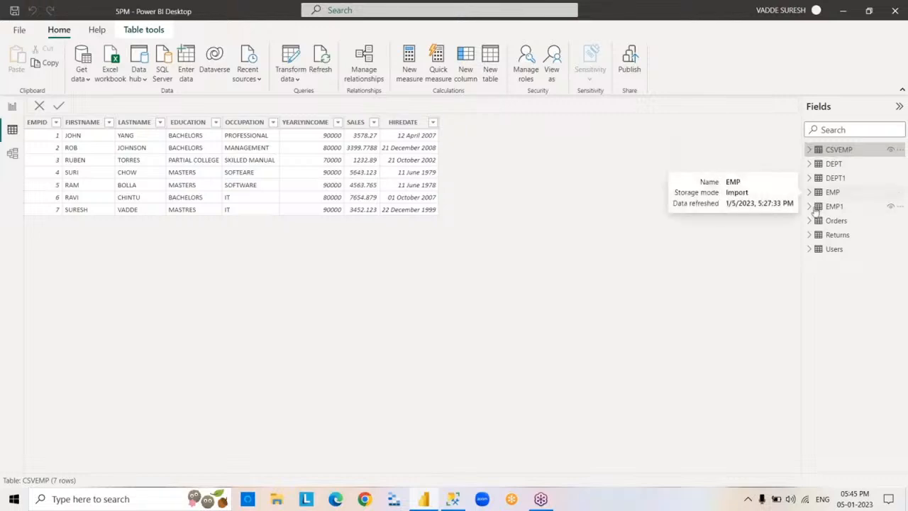
mouse_move(814, 224)
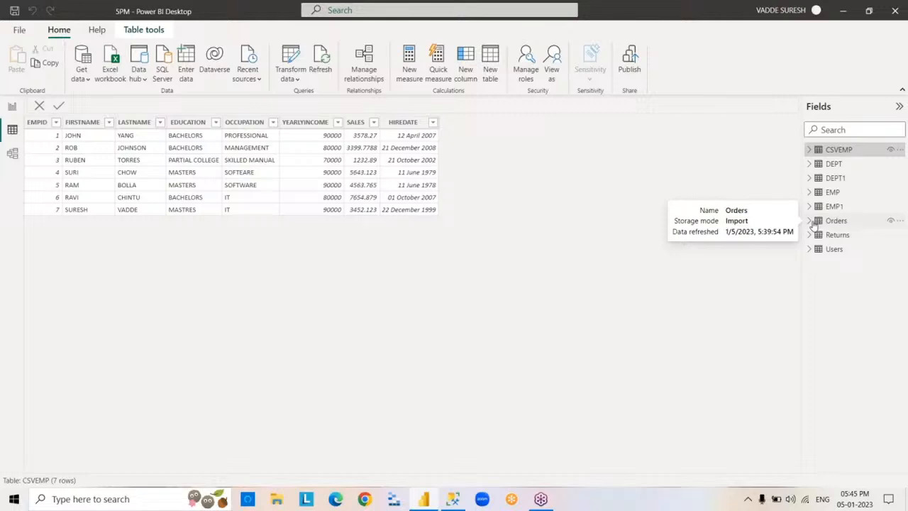
click(814, 223)
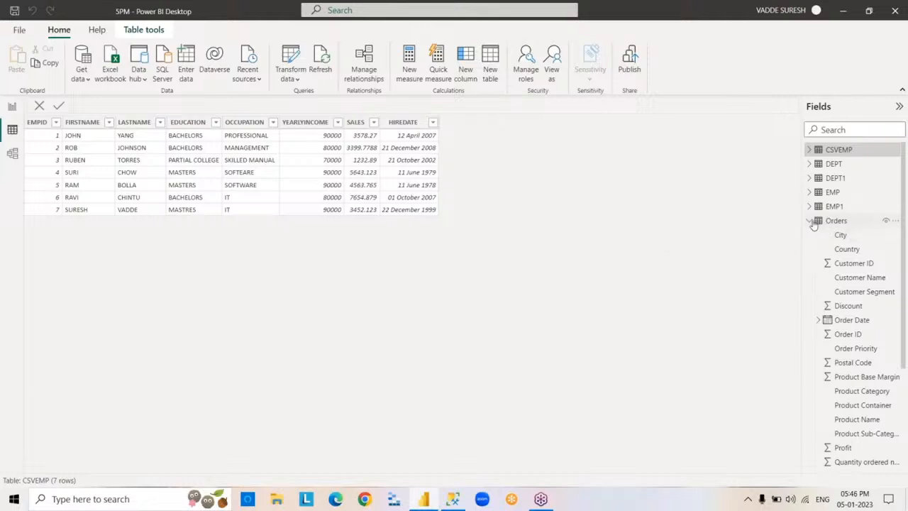
click(814, 223)
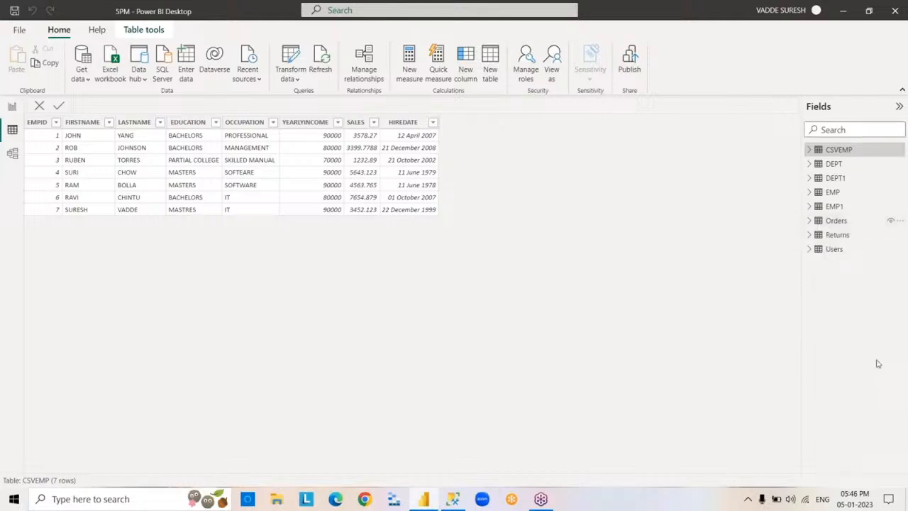
- Close the 5PM report and answer the closing prompt
click(896, 10)
click(464, 268)
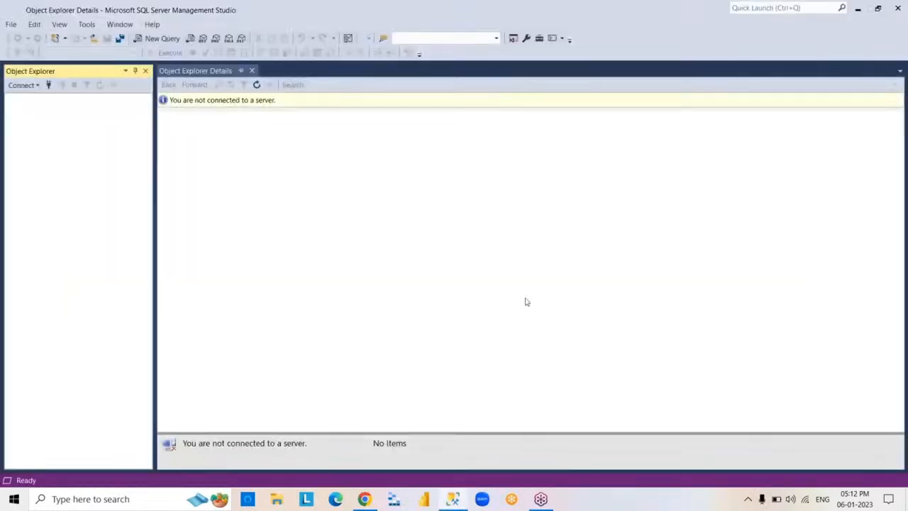
- Connect SQL Server Management Studio to the LAPTOP-QGGJK7BR\KESHTO1 server and minimise its window
click(415, 262)
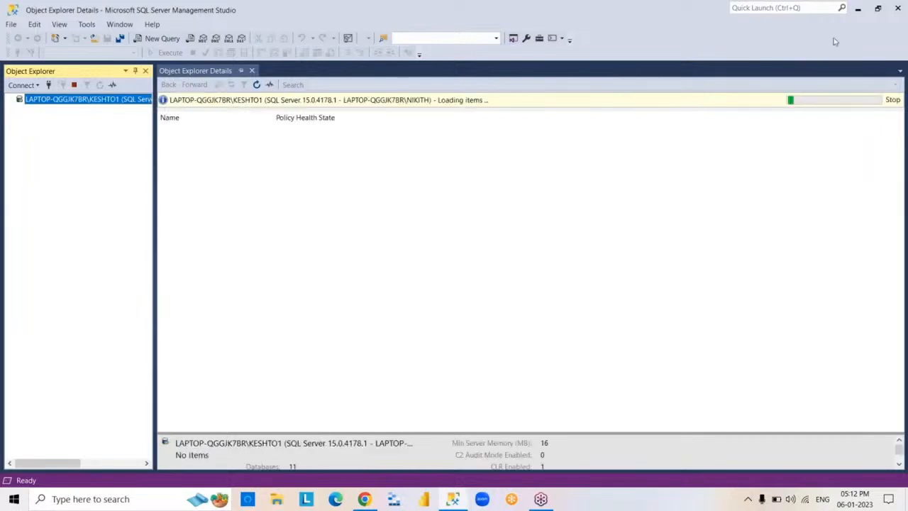
click(857, 8)
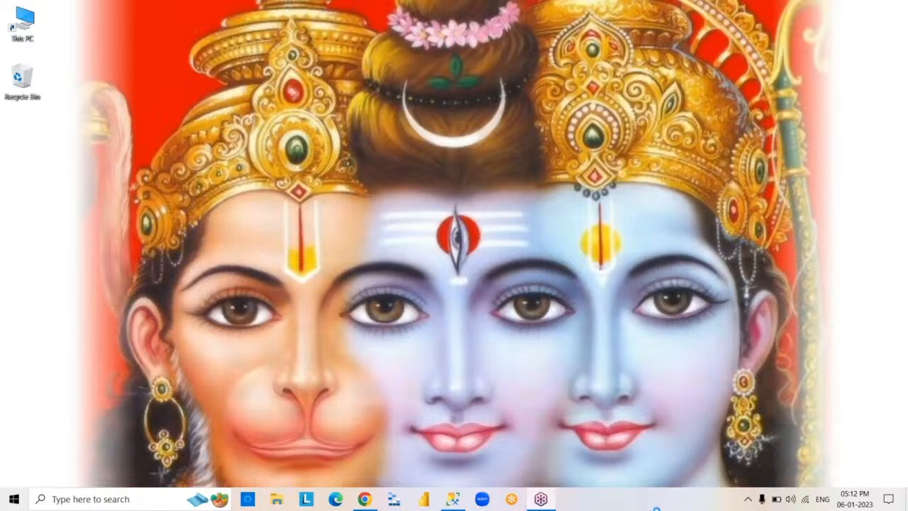
- Open the 5PM.pbix report in Power BI Desktop and start creating a table from manually entered data
click(423, 499)
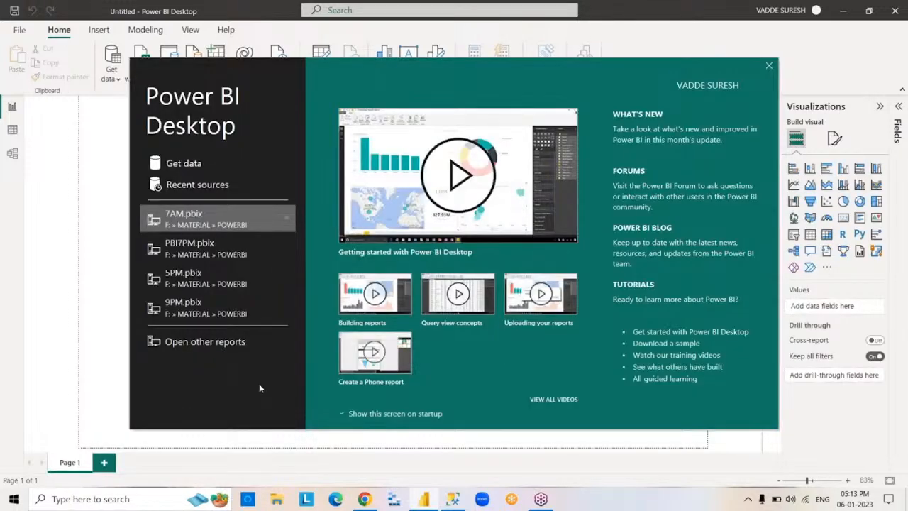
click(169, 283)
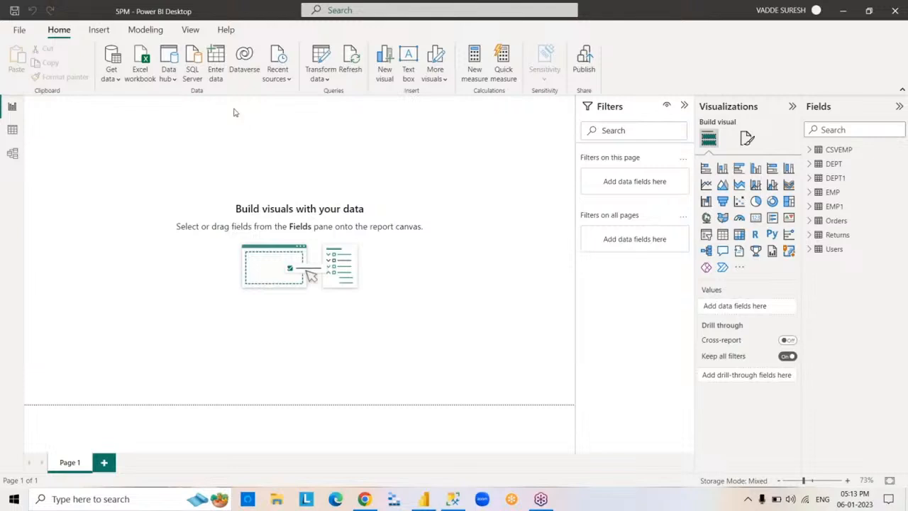
click(217, 69)
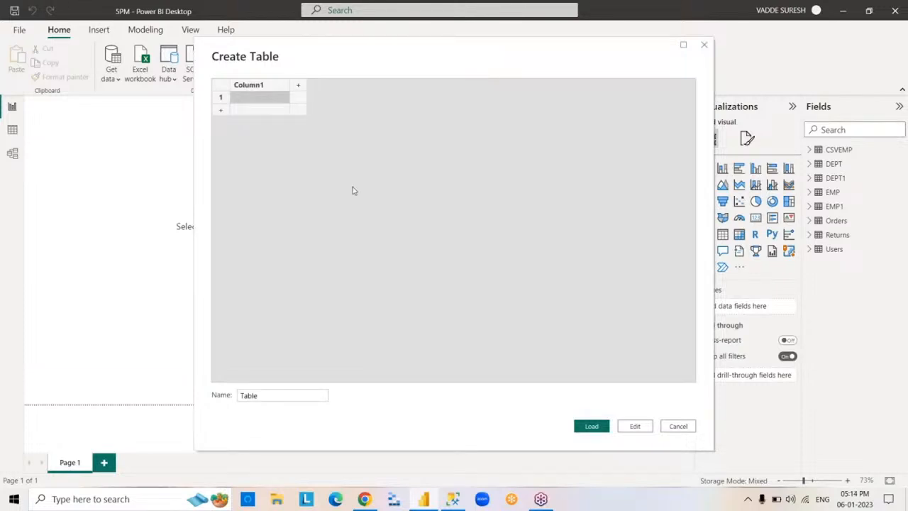
- Name the new table's columns ID, ENAME and SAL
click(275, 89)
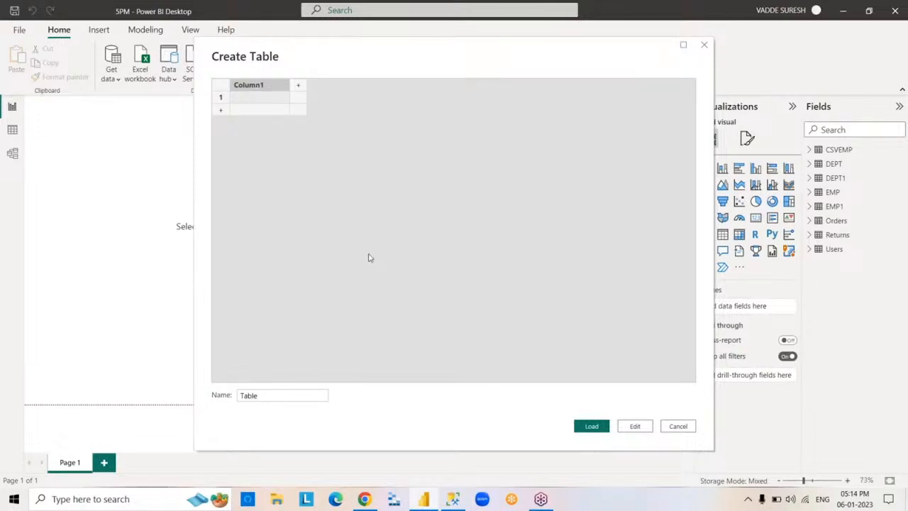
text(ID)
key(Tab)
text(ENAME)
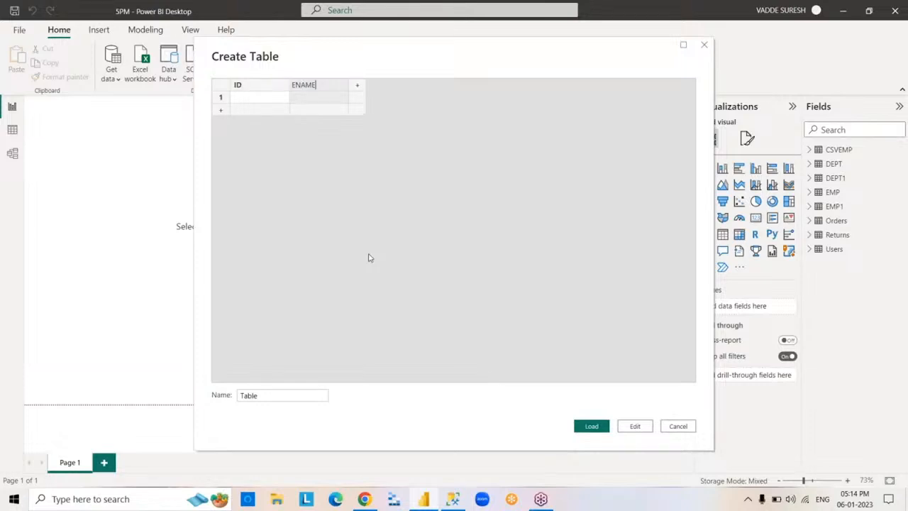
key(Tab)
text(SAL)
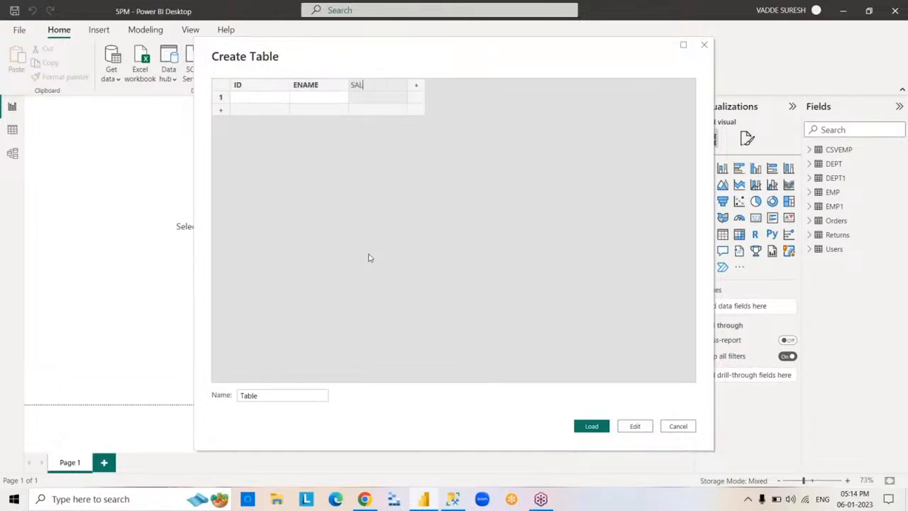
- Fill the table's first row with ID 1, the employee's first name and a SAL of 7000
click(267, 99)
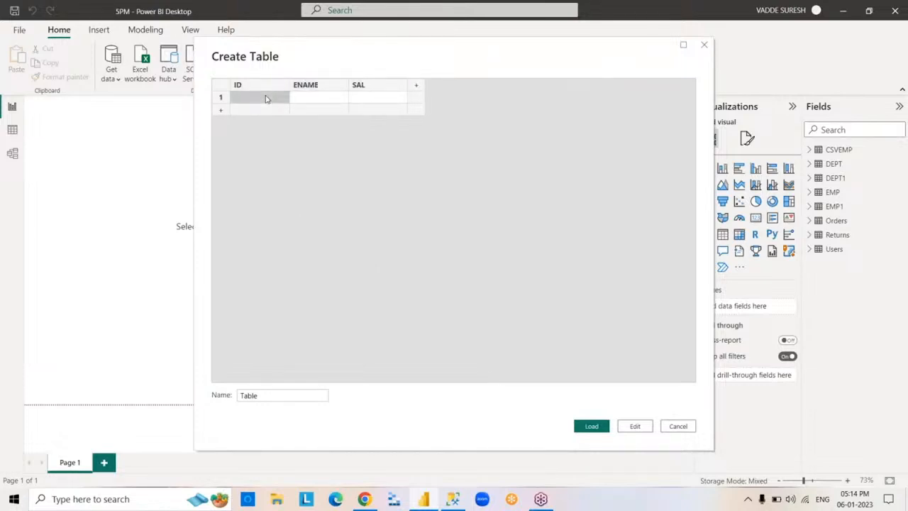
text(1)
key(Tab)
text(S)
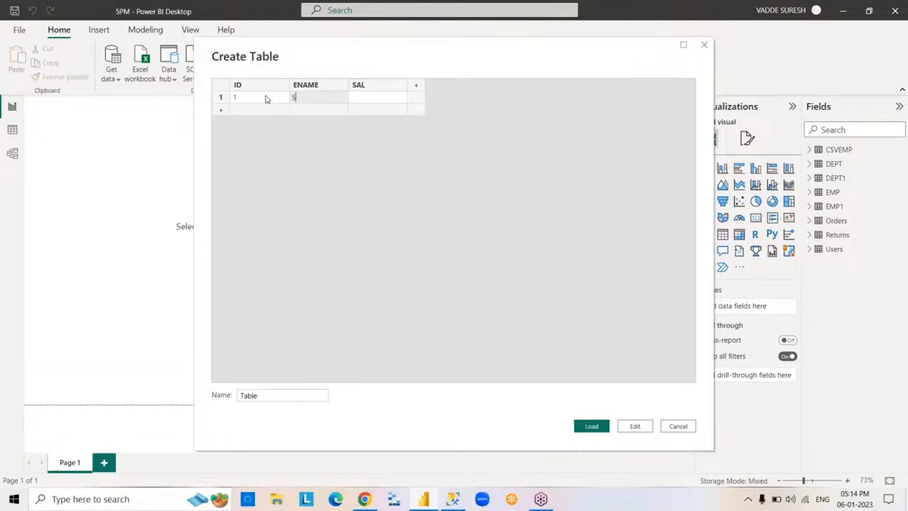
text(URESH)
key(Tab)
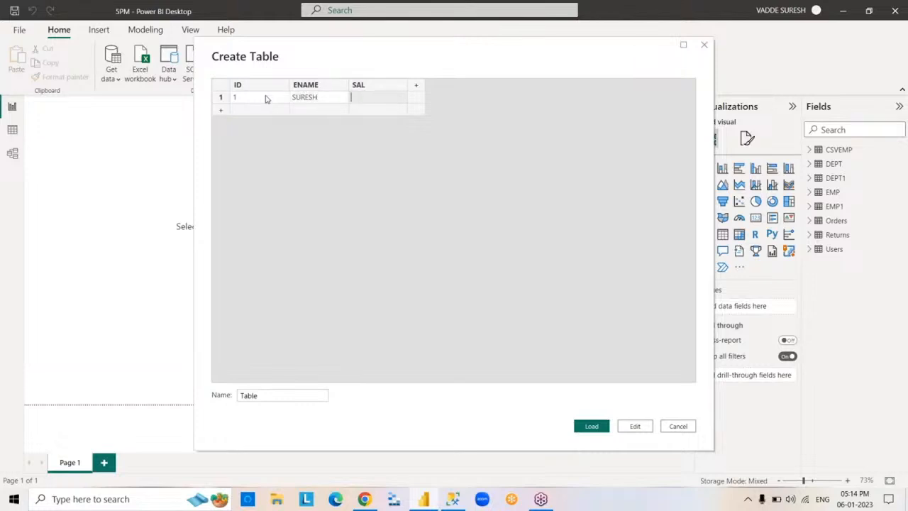
text(7000)
- Name the manually entered table EMP2 and load it into the report
drag(278, 402, 182, 398)
text(E)
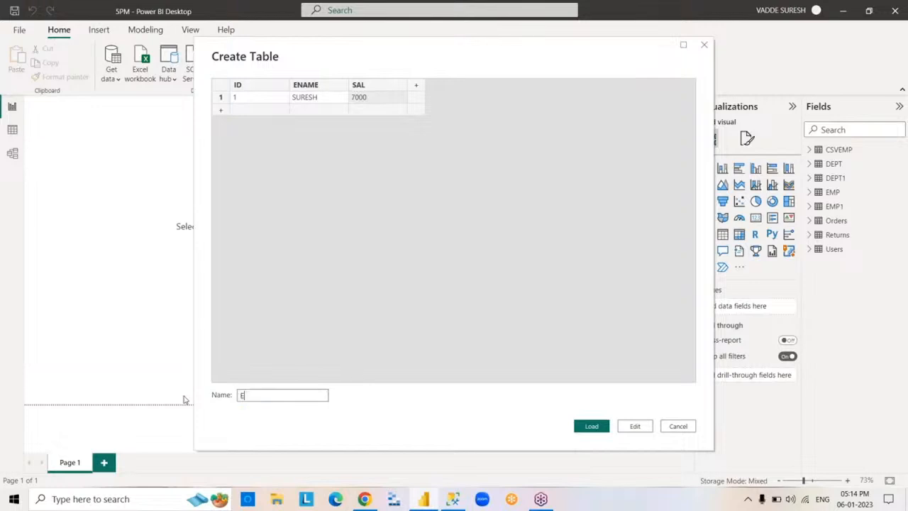
text(MP2)
click(597, 428)
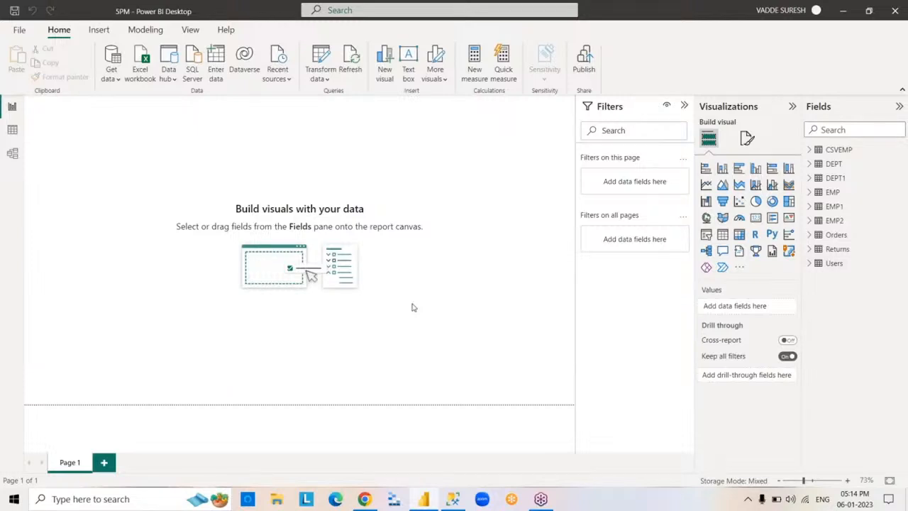
- Display the rows of the EMP2 table in the Data view
click(835, 220)
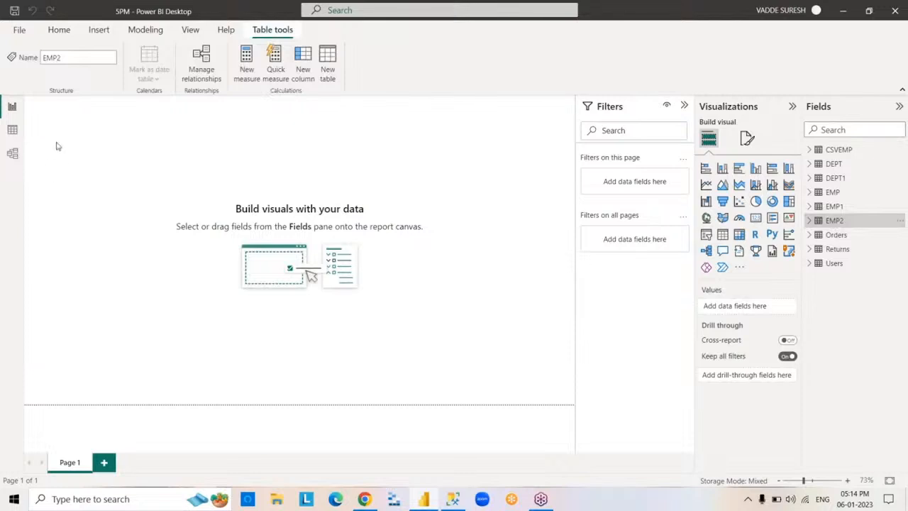
click(12, 131)
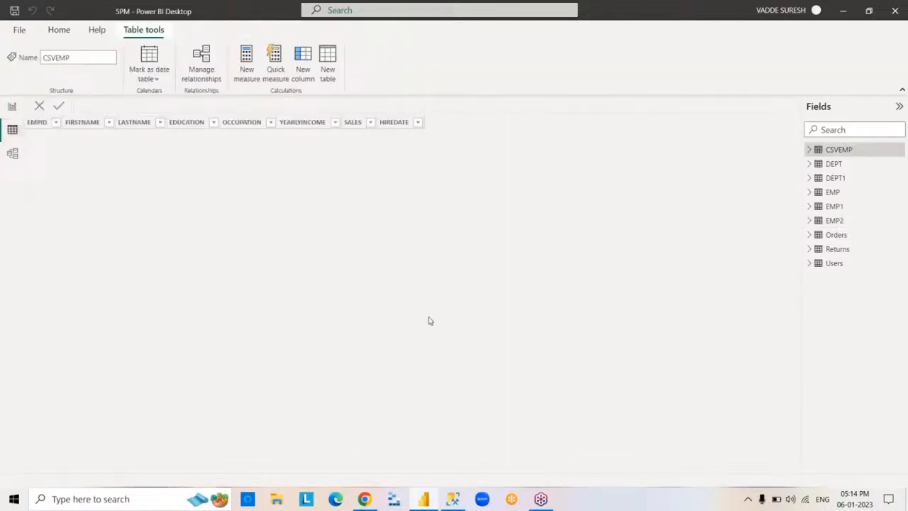
click(834, 221)
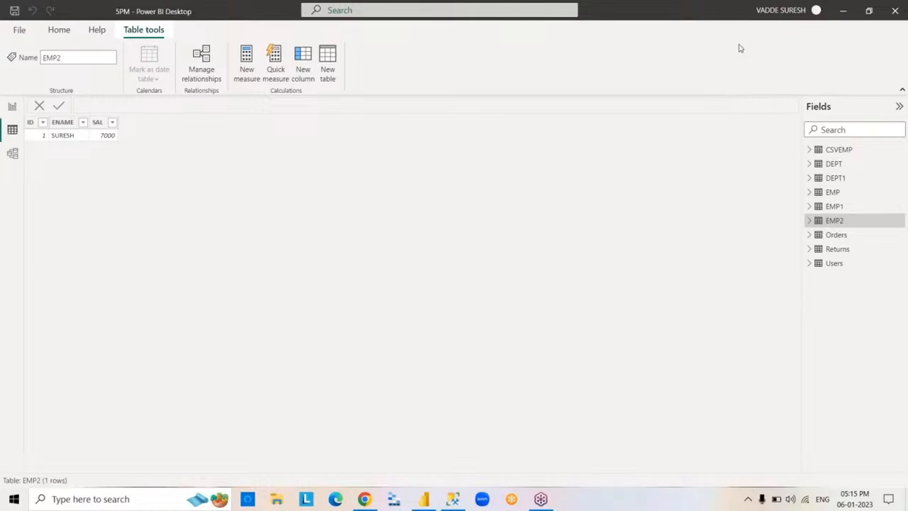
- Minimise the report window and switch to SQL Server Management Studio
click(845, 10)
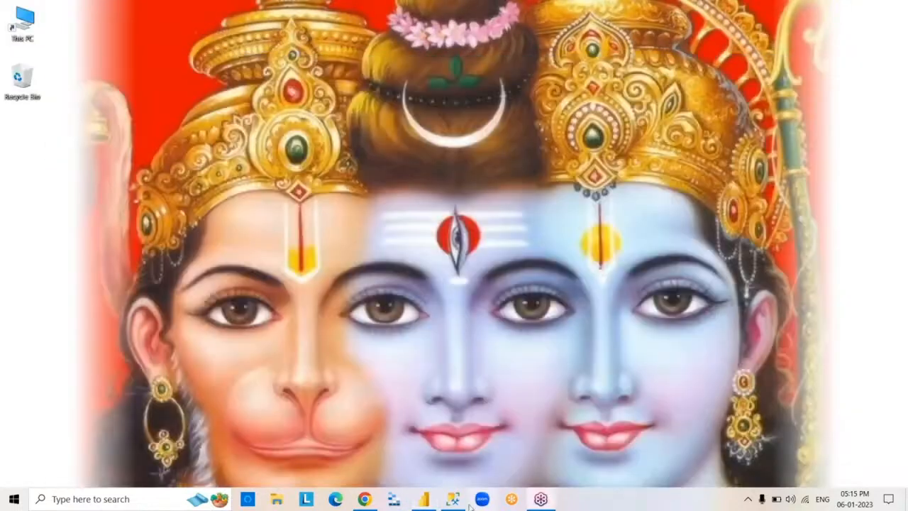
click(462, 504)
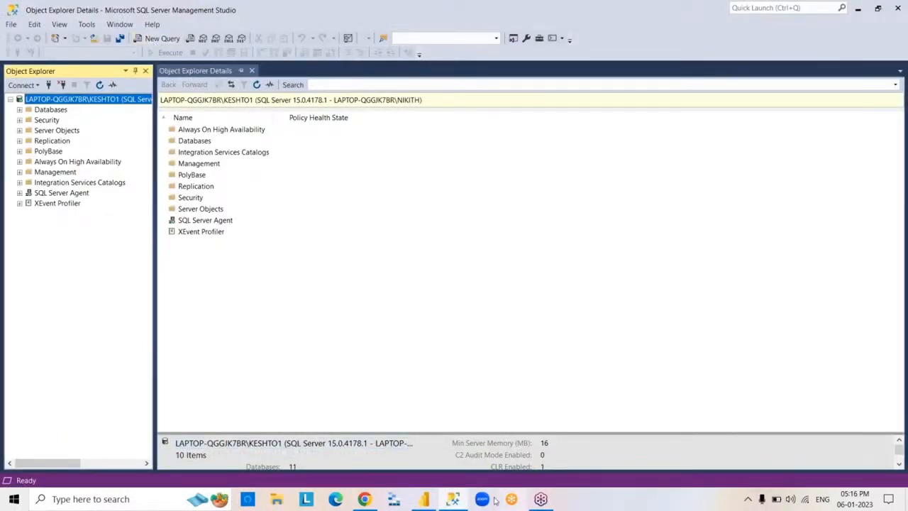
click(462, 504)
click(454, 500)
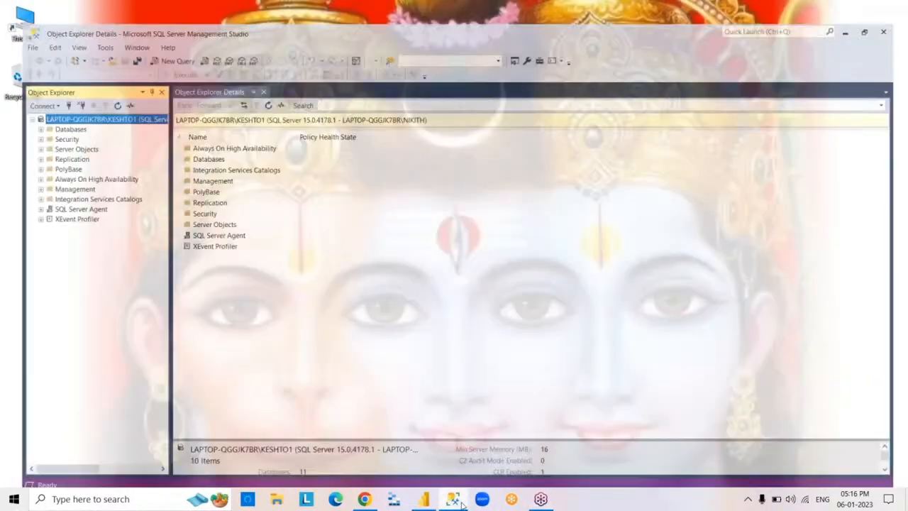
click(462, 503)
click(462, 504)
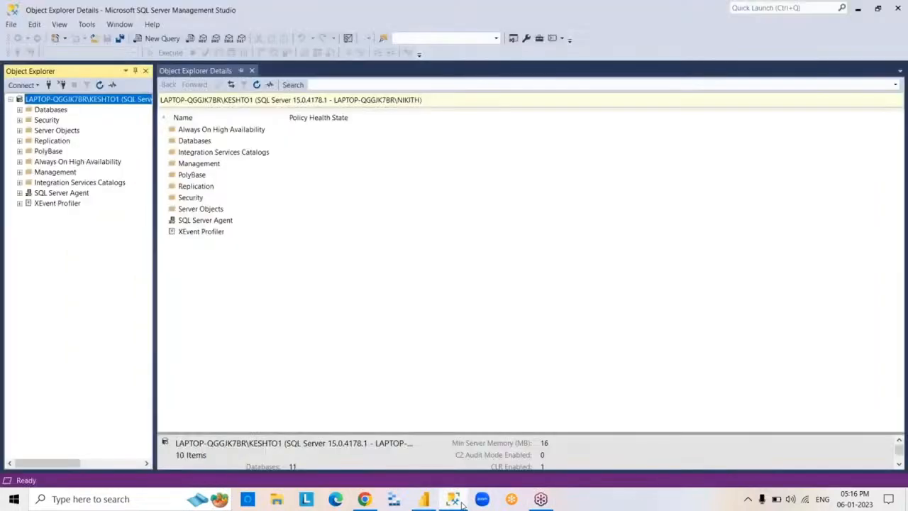
click(462, 504)
click(462, 504)
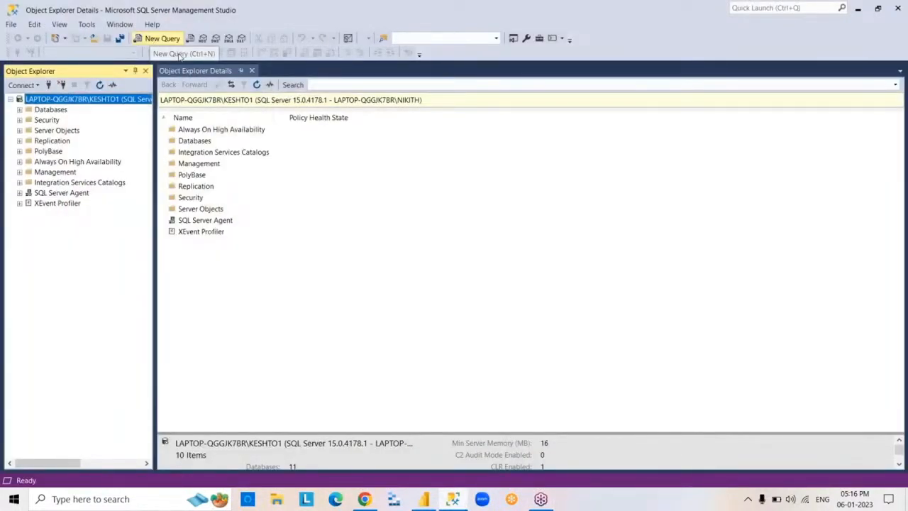
- Create a new query, close the extra SQLQuery1 window and set the query's database to SURESHDB
click(174, 39)
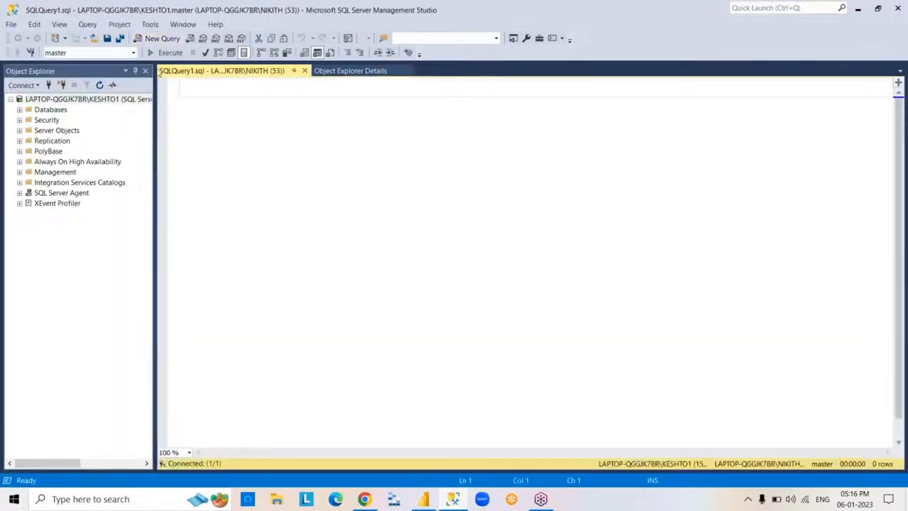
click(162, 39)
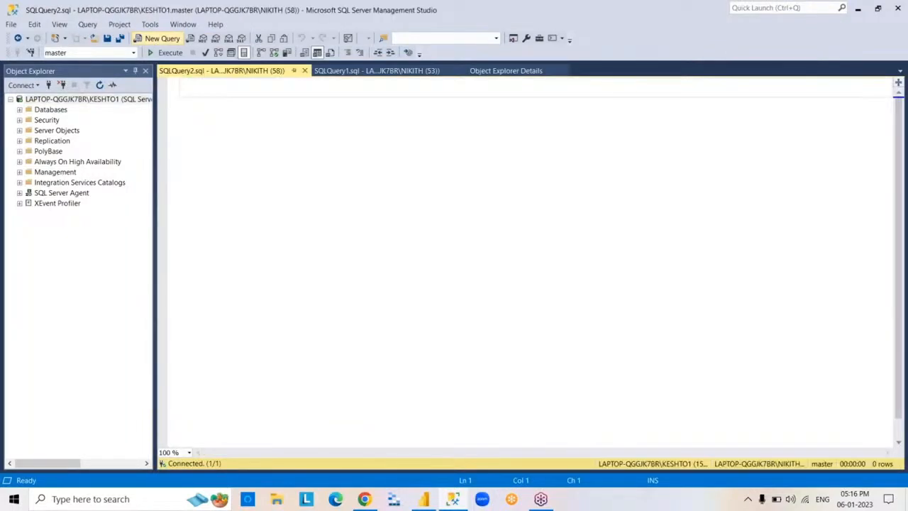
click(460, 71)
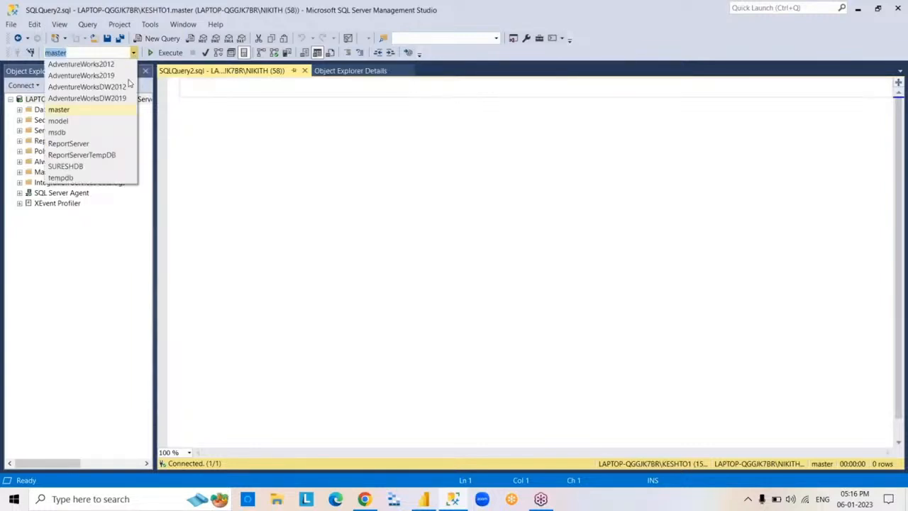
click(103, 167)
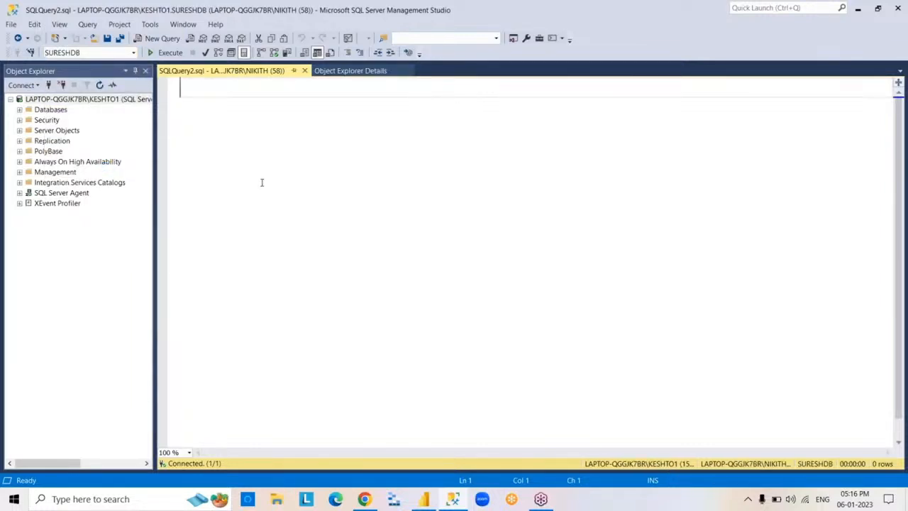
- Write and run a SELECT*FROM EMP query on the SURESHDB database
text(SELECT*FROM EM )
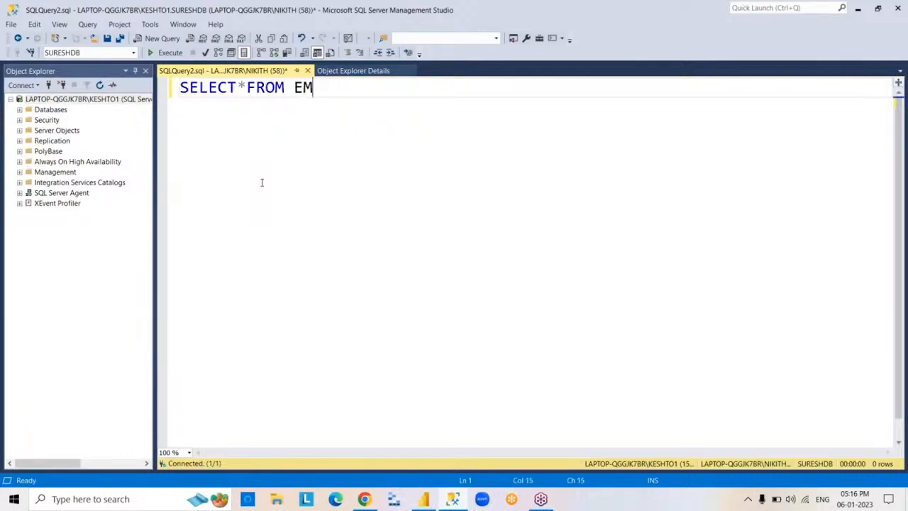
text(P)
key(F5)
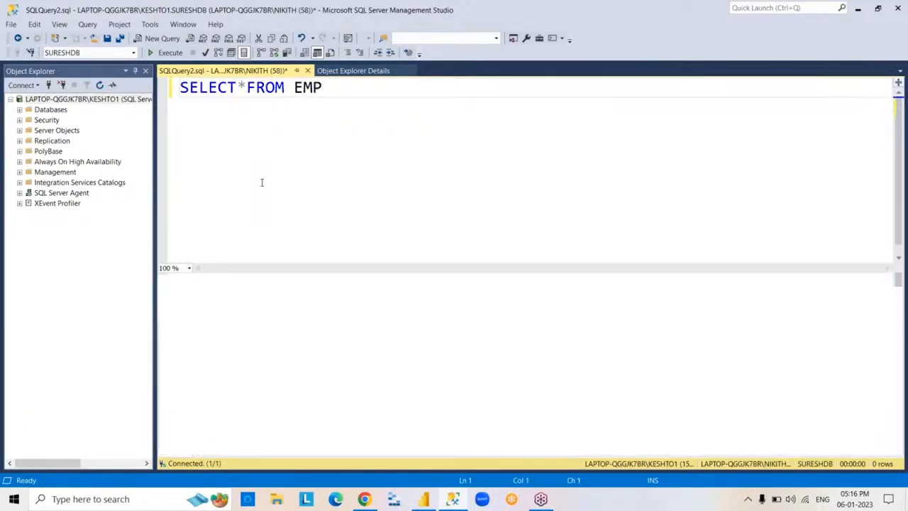
key(ctrl+a)
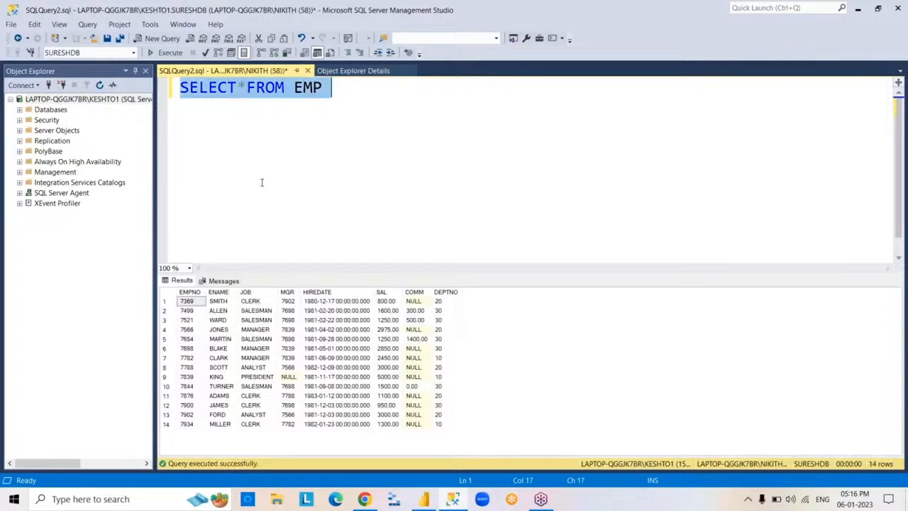
key(BackSpace)
key(ctrl+z)
click(494, 153)
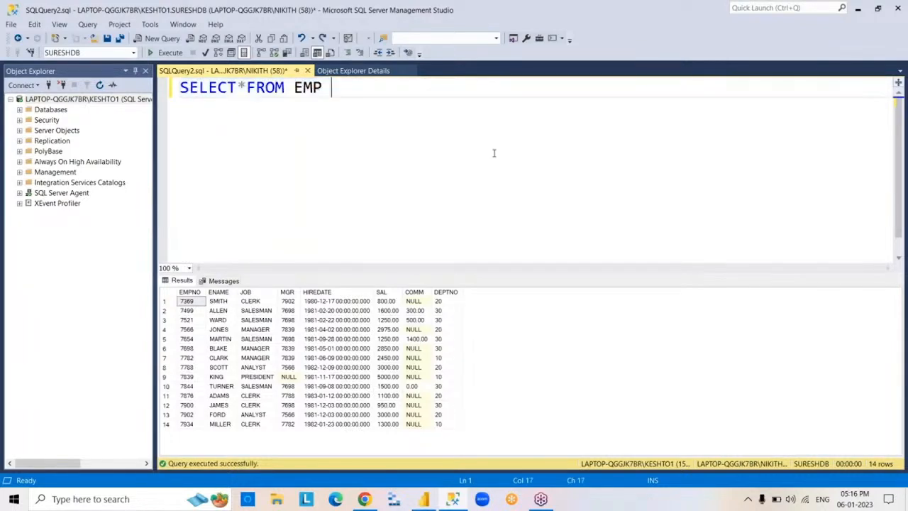
- Copy the whole EMP result grid together with its column headers
click(166, 297)
right_click(166, 297)
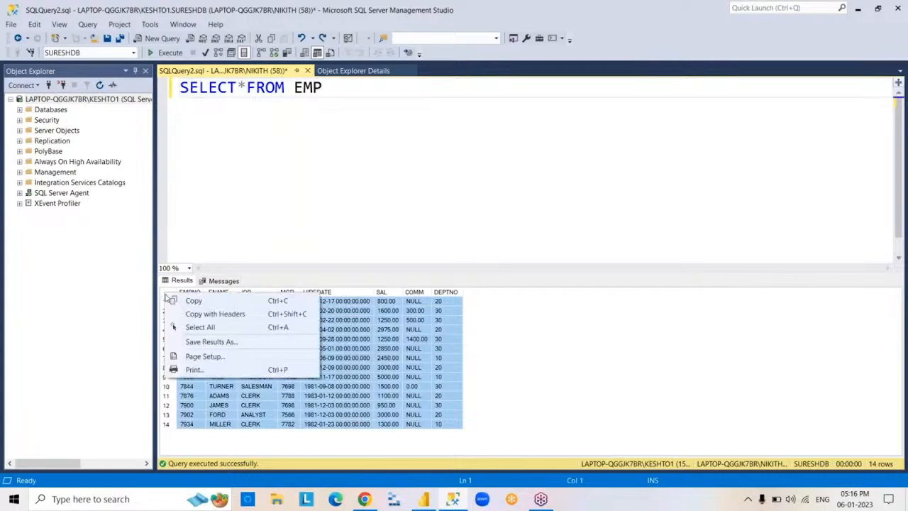
click(194, 316)
click(478, 211)
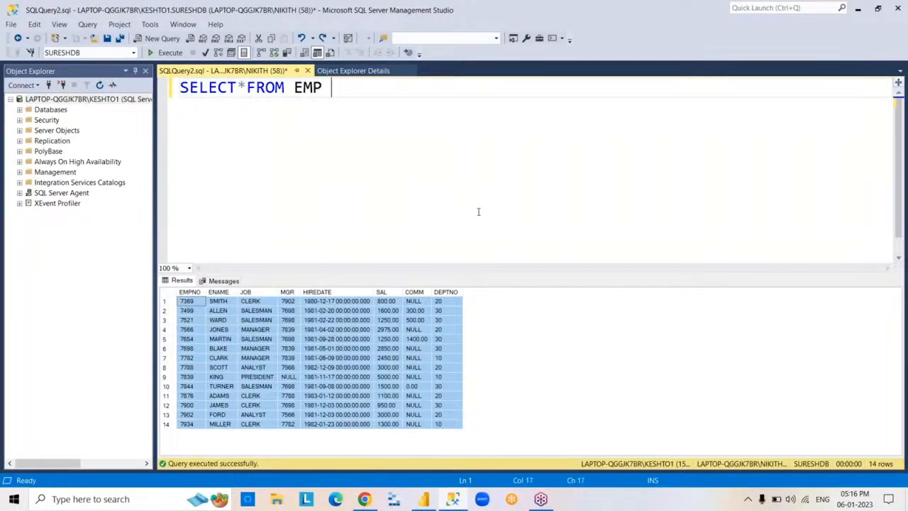
- Run the EMP query again and clear all the query text
key(F5)
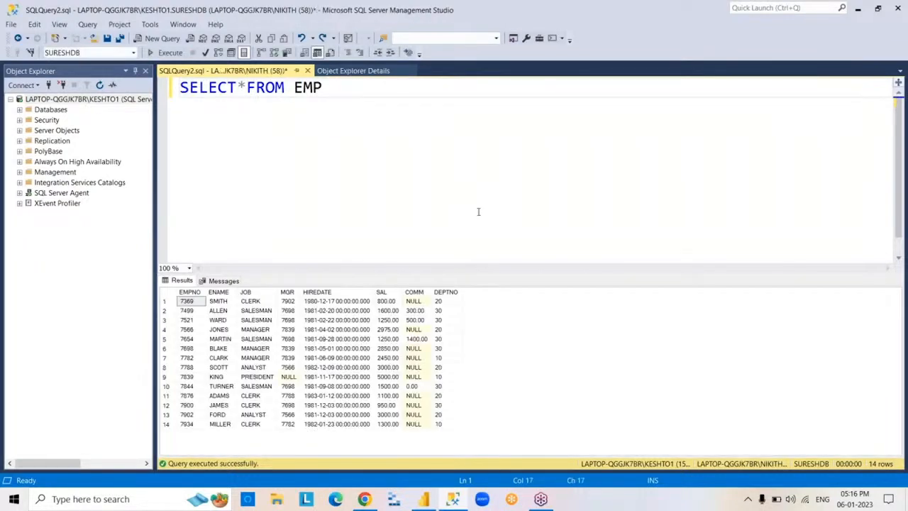
key(ctrl+a)
key(Delete)
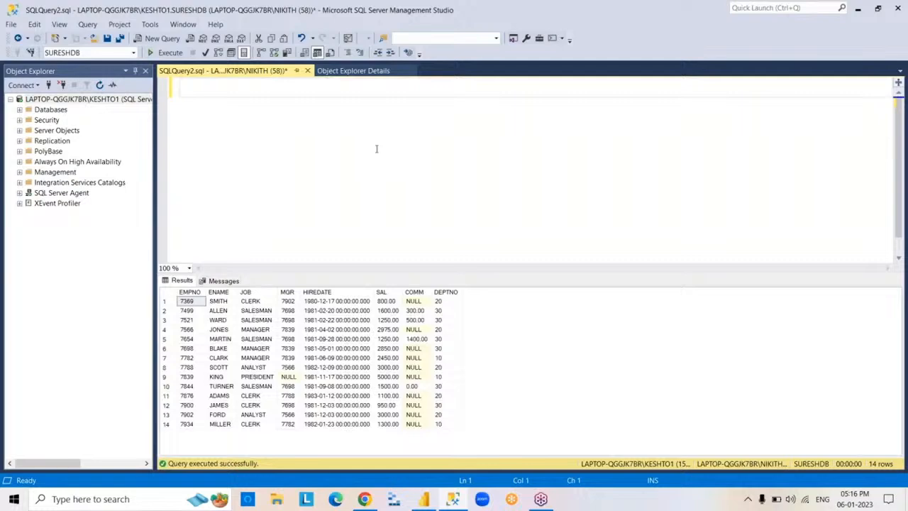
- Show the Object Explorer Details, minimise SQL Server Management Studio and switch back to the 5PM report in Power BI Desktop
click(326, 71)
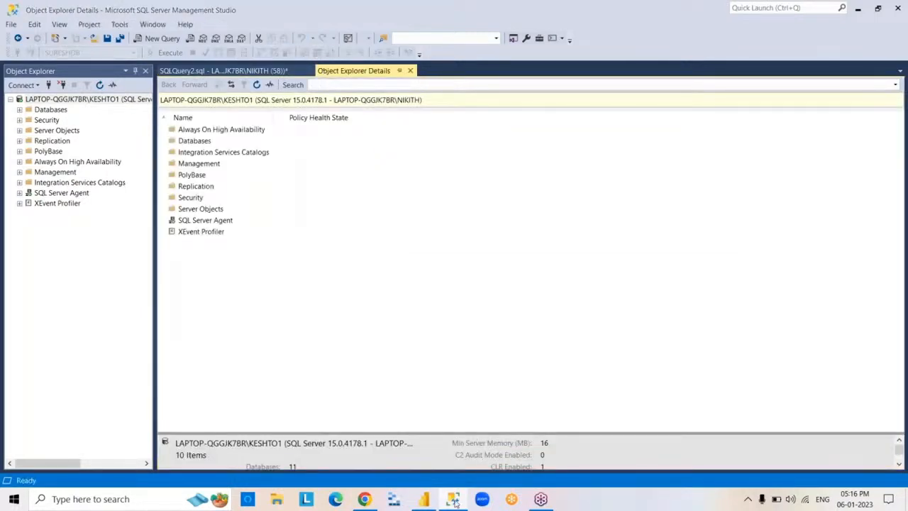
click(453, 499)
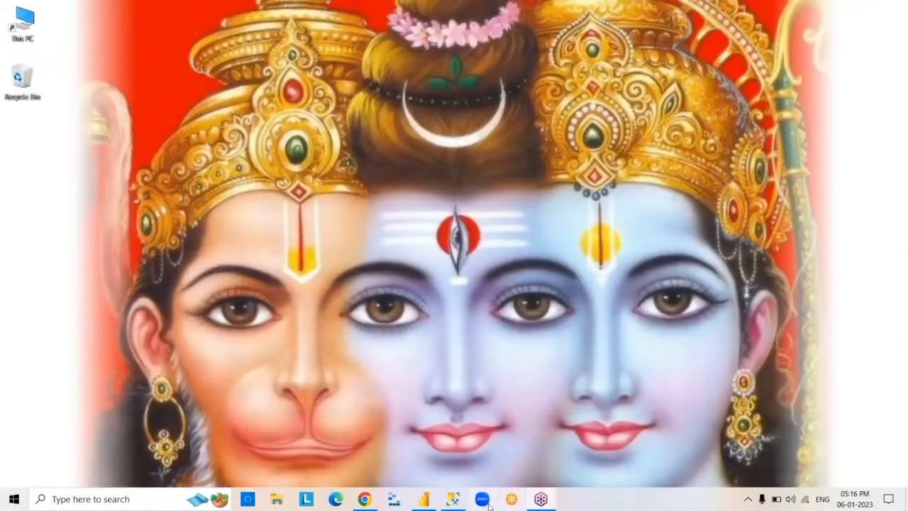
click(424, 500)
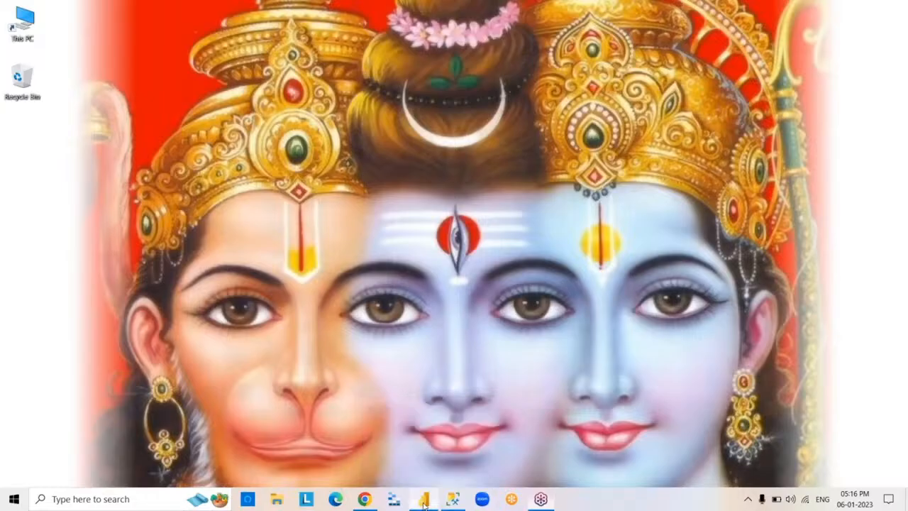
click(424, 500)
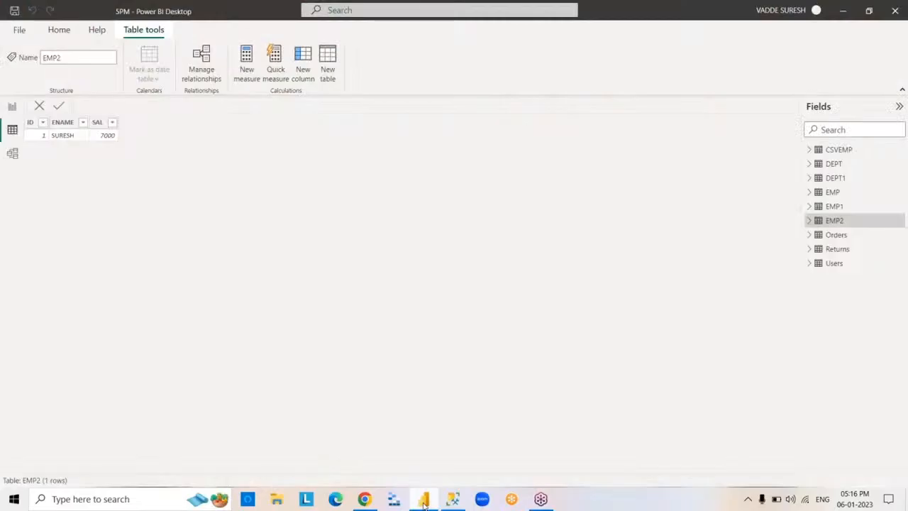
- Start a new manually entered table and paste the copied EMP data with its column headers into it
click(423, 500)
click(423, 504)
click(424, 504)
click(424, 503)
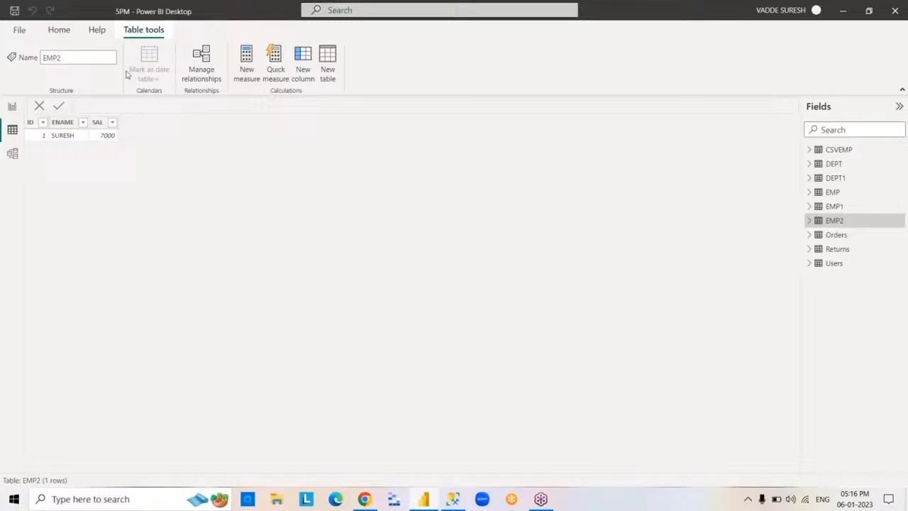
click(59, 29)
click(188, 69)
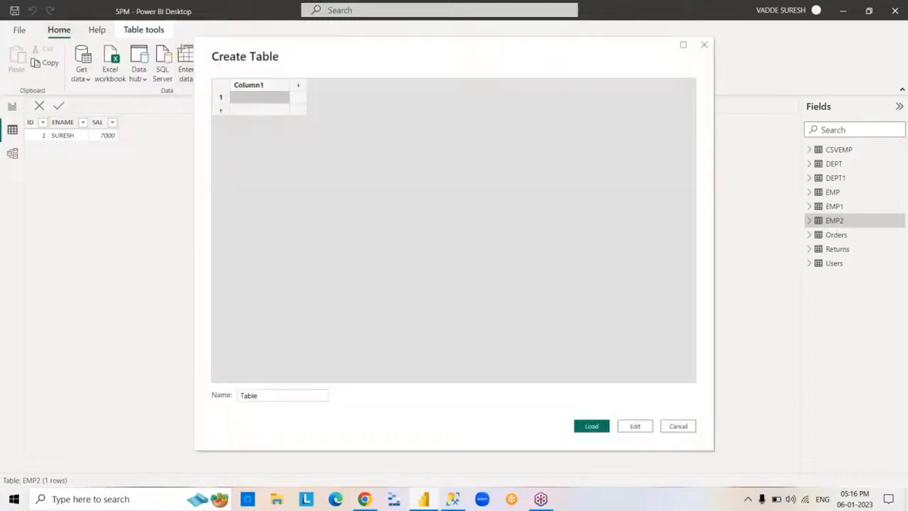
right_click(271, 88)
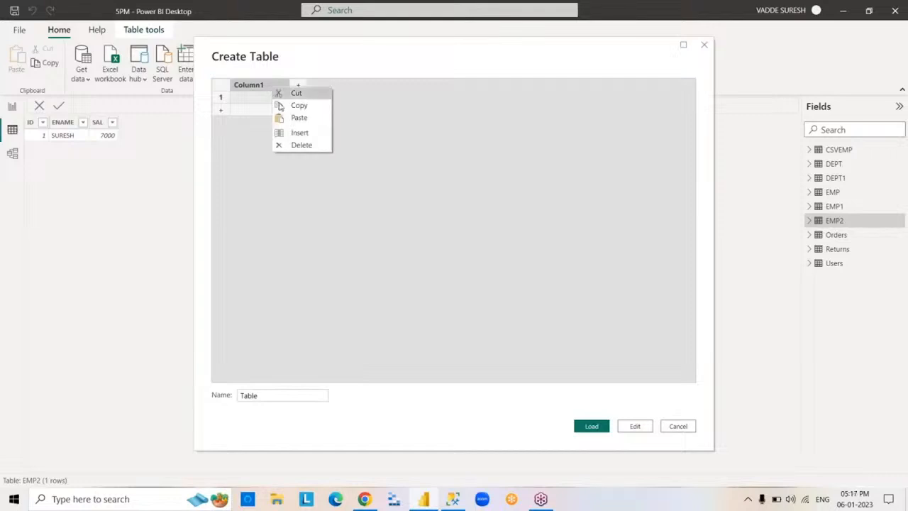
click(315, 119)
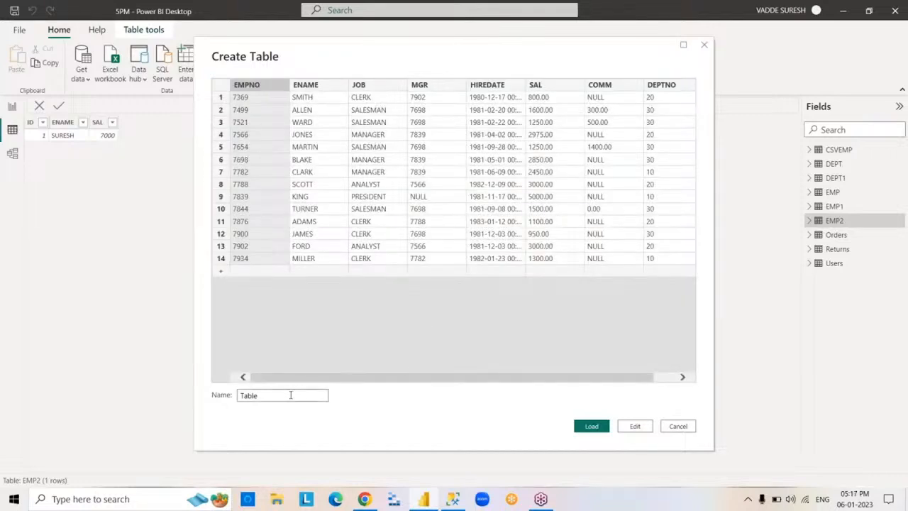
- Name the new table EMP3, load it into the report and show its data
double_click(250, 395)
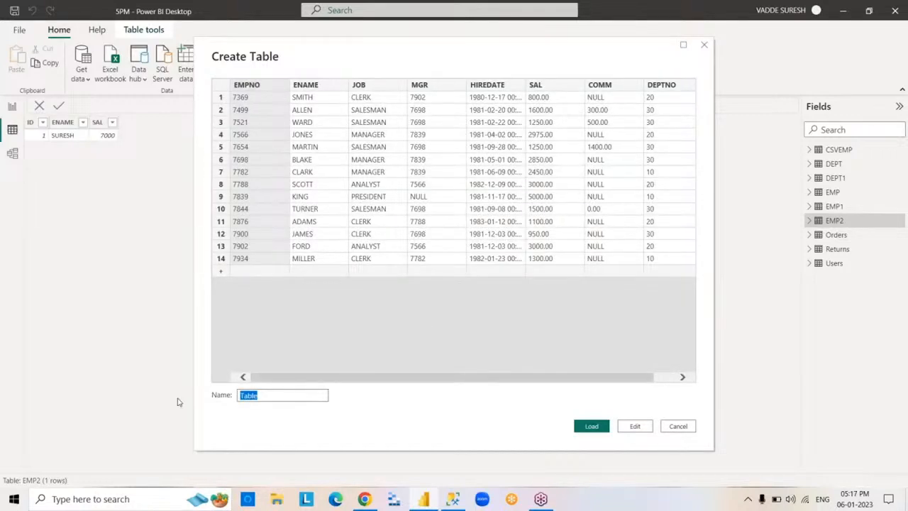
text(EMP3)
click(592, 426)
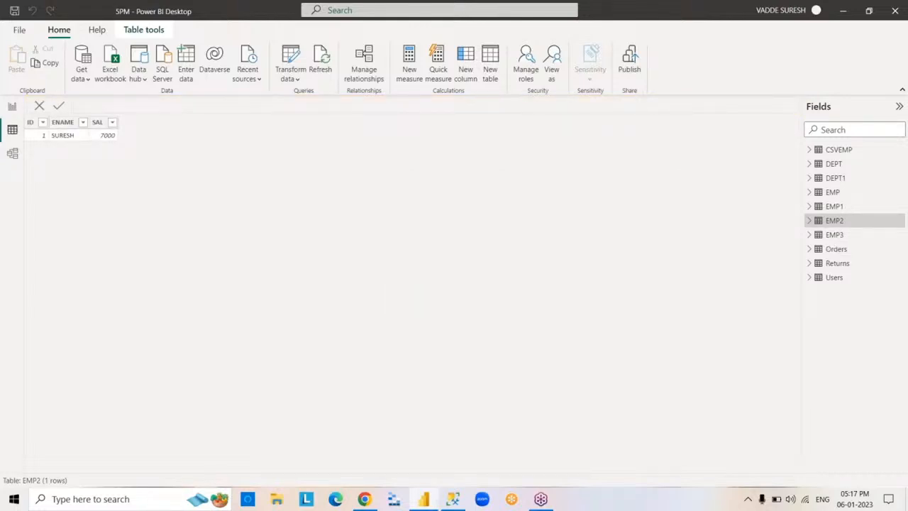
click(834, 235)
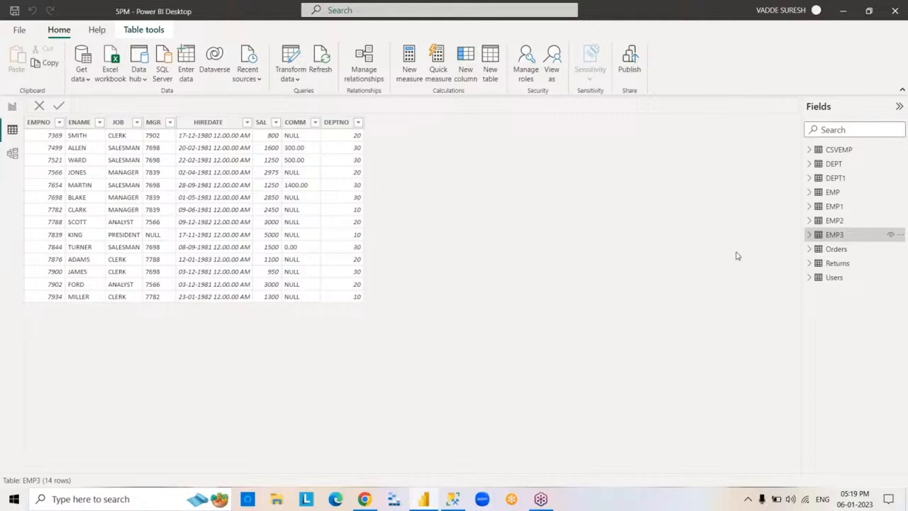
- Show the DEPT1 table's data, minimise Power BI Desktop and switch to the query window in SQL Server Management Studio
click(834, 178)
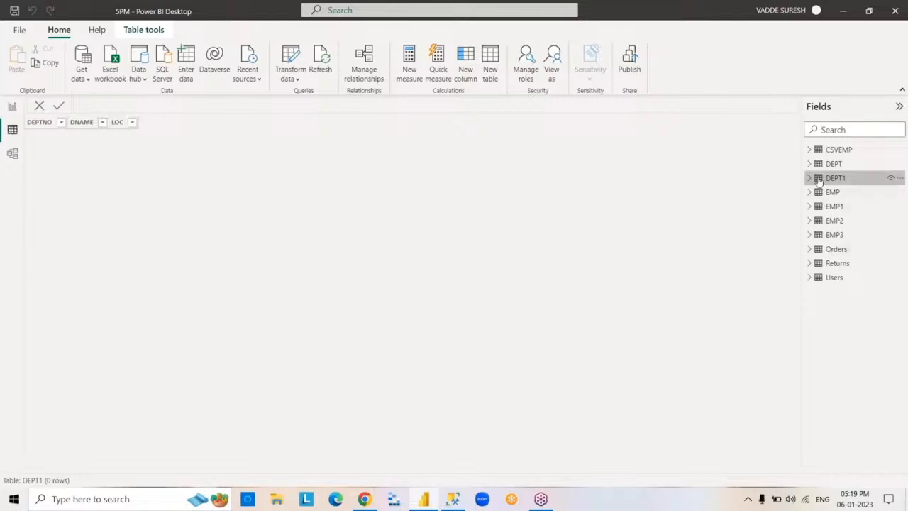
mouse_move(820, 182)
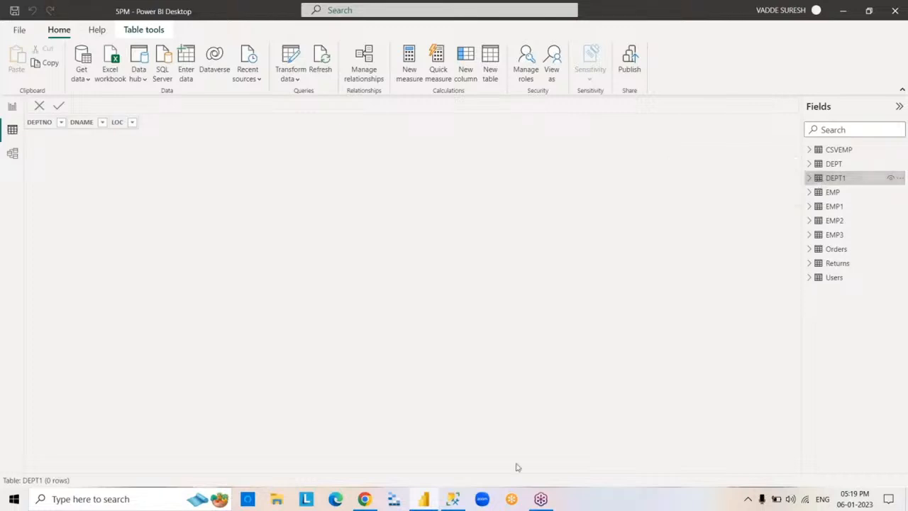
click(423, 500)
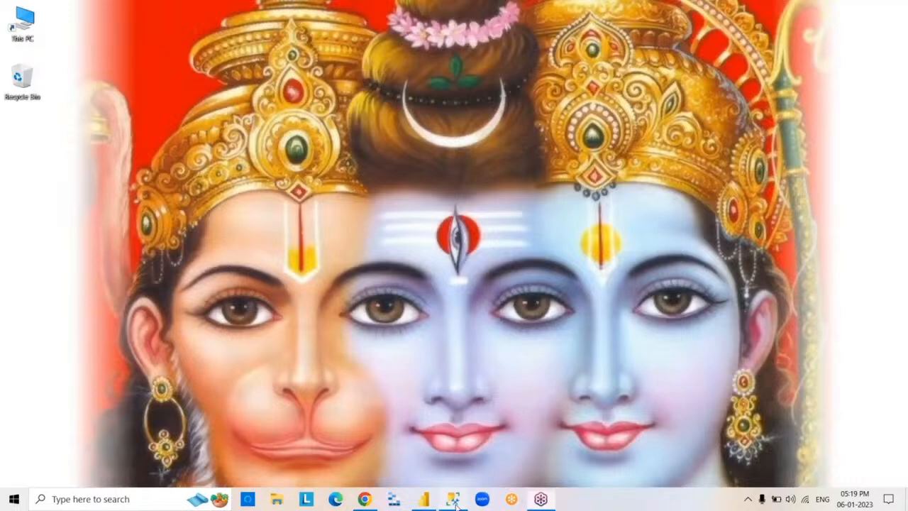
click(453, 498)
click(223, 70)
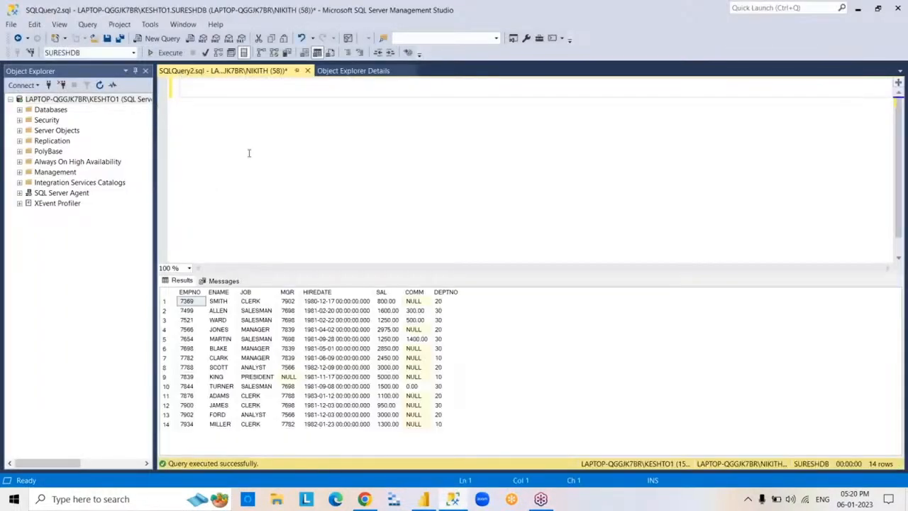
- Write and run a SELECT*FROM DEPT1 query on the SURESHDB database and clear the query text
text(SELECT*FRO)
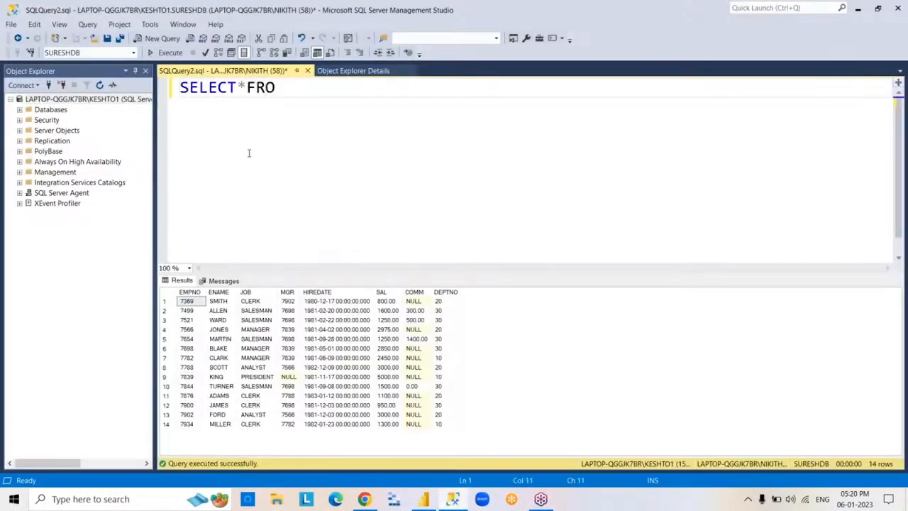
text(M DEPT1)
key(F5)
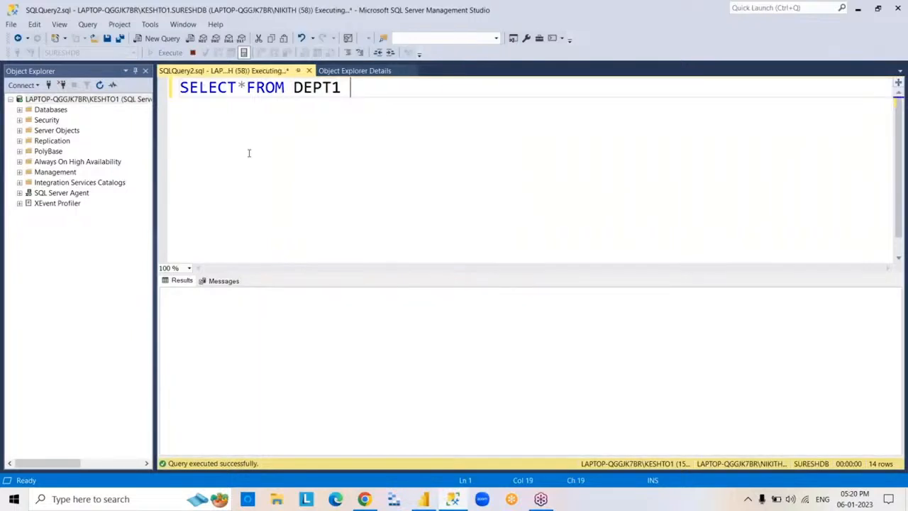
key(ctrl+a)
key(Delete)
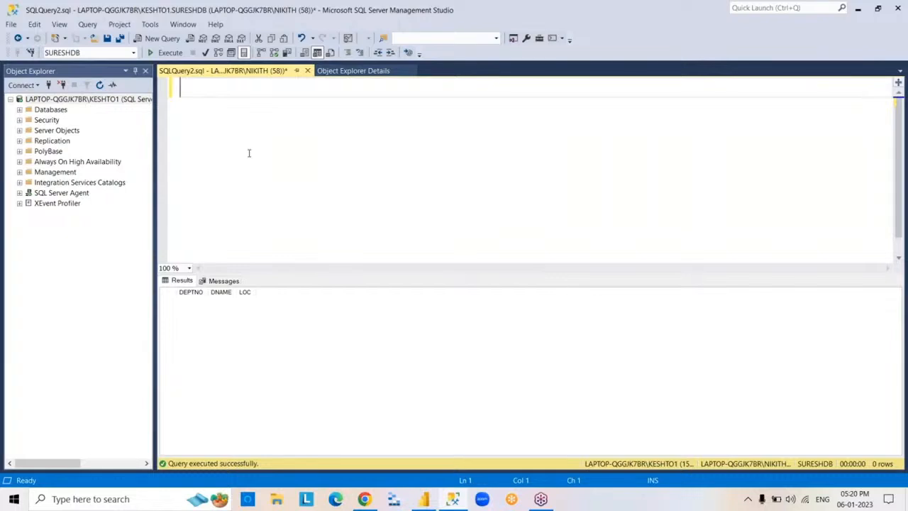
- Add a row to the source table by running INSERT INTO DEPT1 VALUES(10,'CSC','HYDERABAD')
text(INSERT INTO DEPT1)
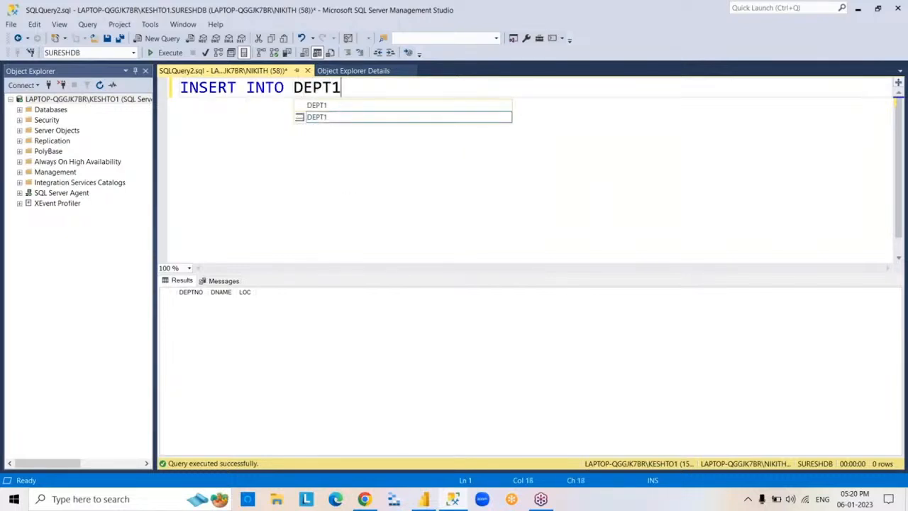
text( VALUES()
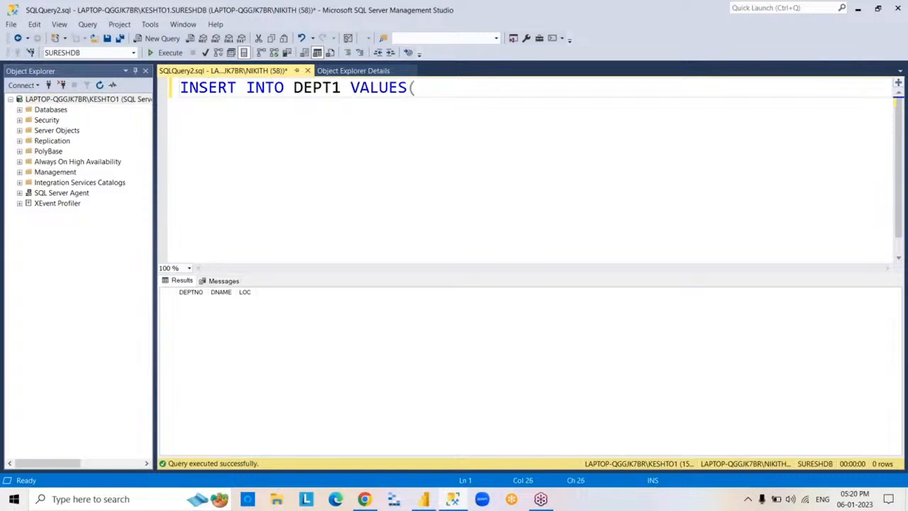
text(10,'CSC',')
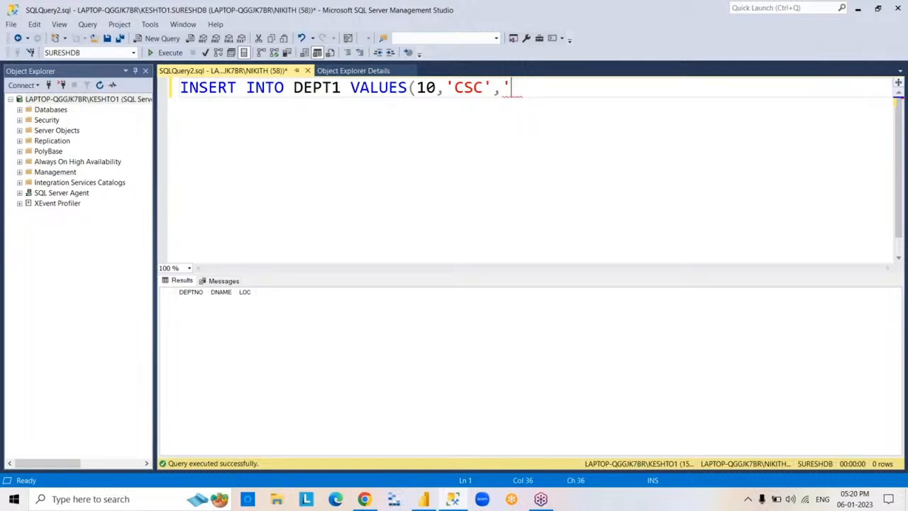
text(HYDERA)
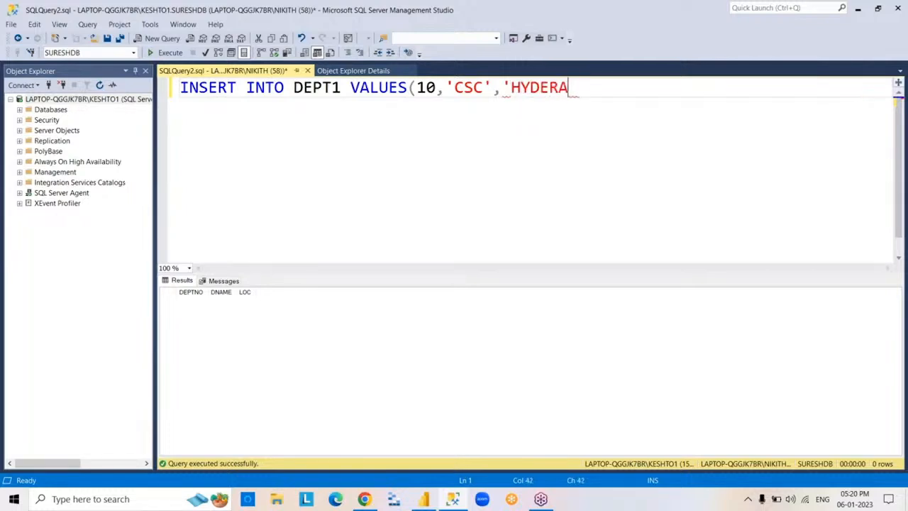
text(BAD'))
key(F5)
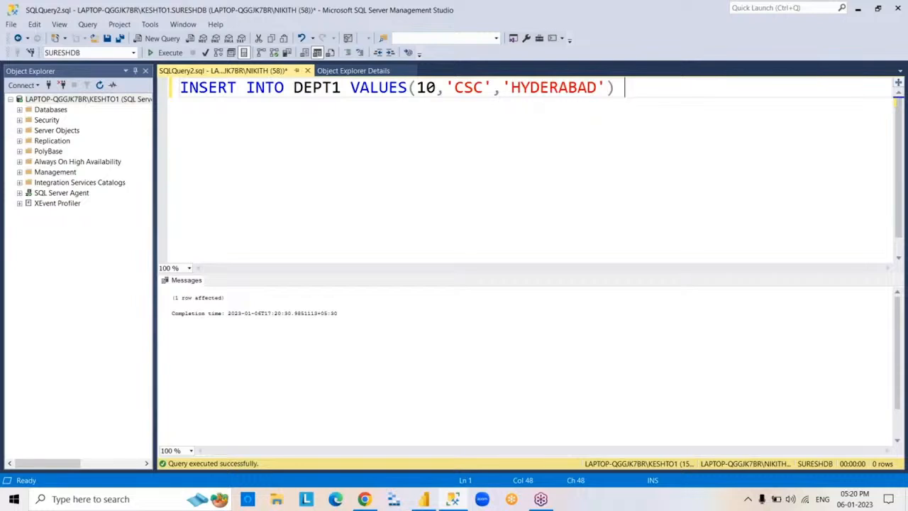
- Replace the INSERT statement with SELECT*FROM DEPT1, run it to check the new row and clear the query text
key(ctrl+a)
key(BackSpace)
text(S)
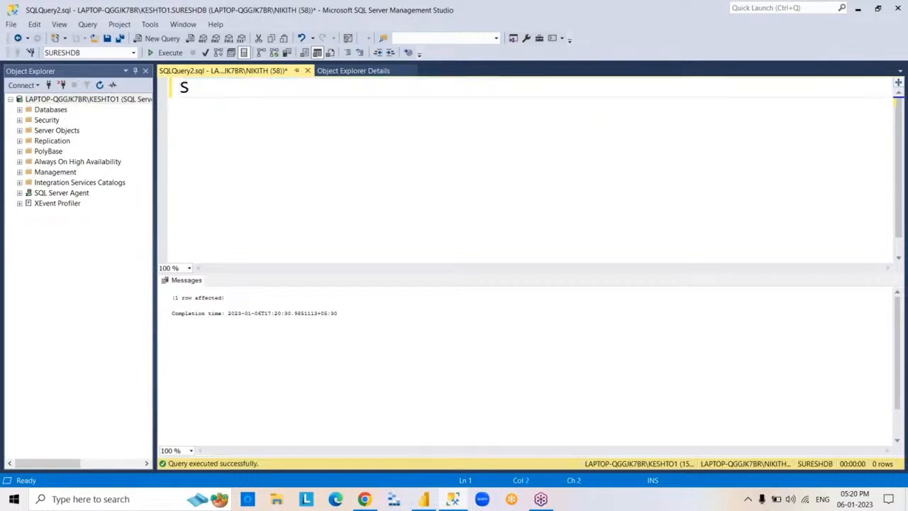
text(ELECT*FROM DEPT1)
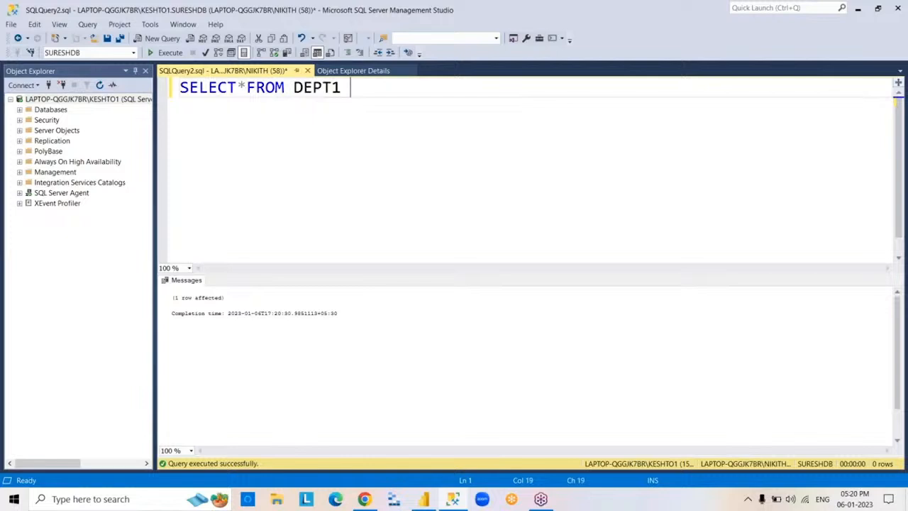
key(F5)
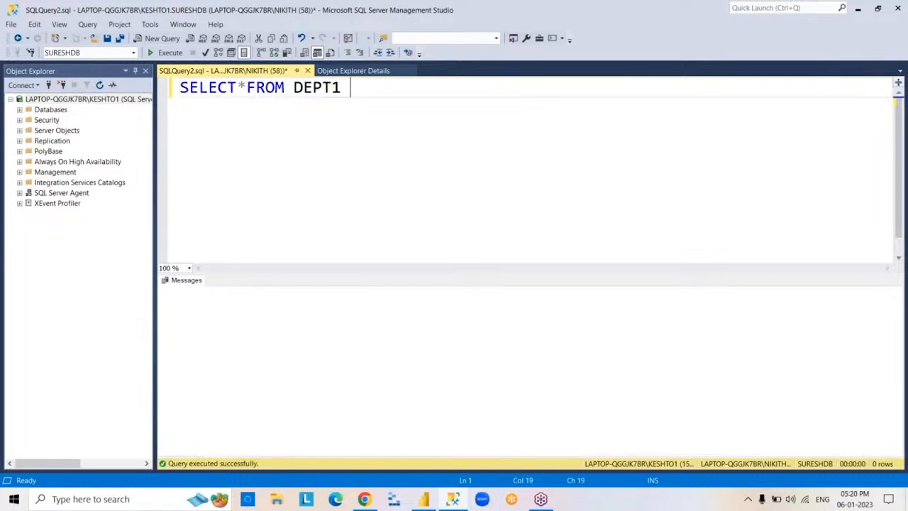
key(ctrl+a)
key(BackSpace)
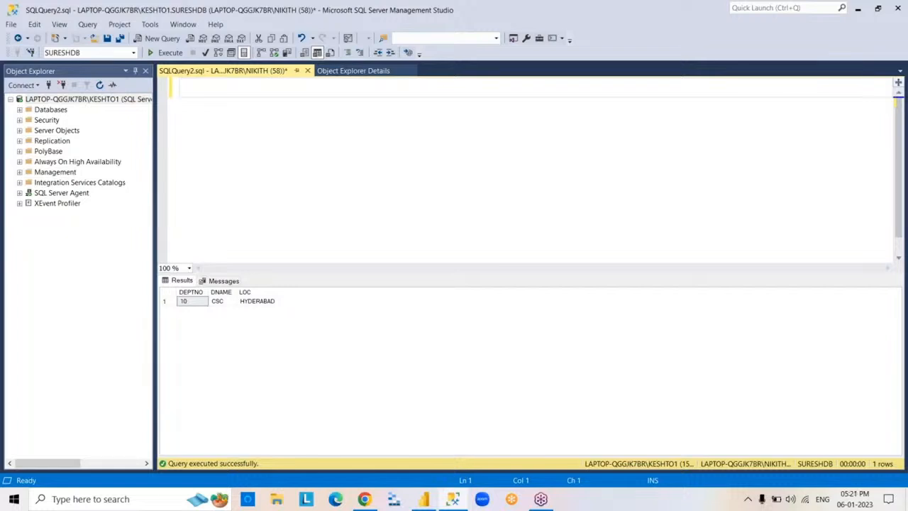
- Show the Object Explorer Details, minimise SQL Server Management Studio and return to the 5PM report in Power BI Desktop
click(328, 73)
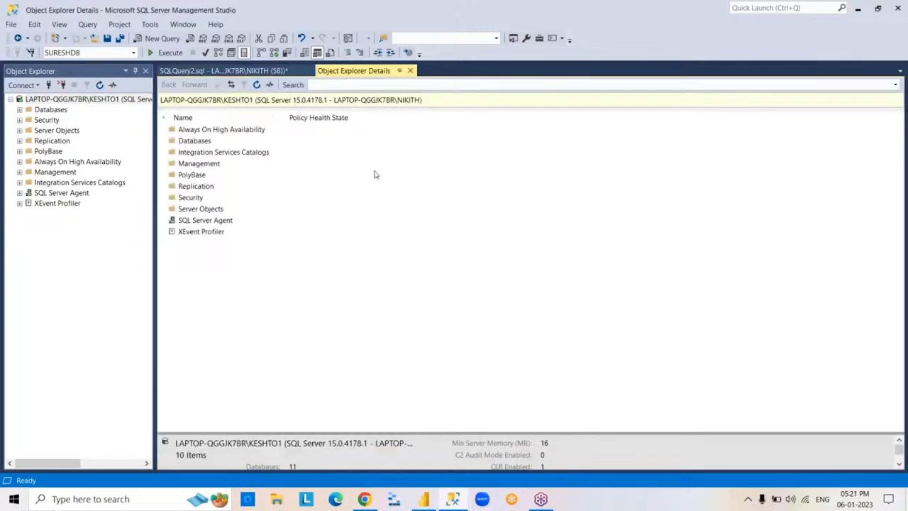
click(454, 500)
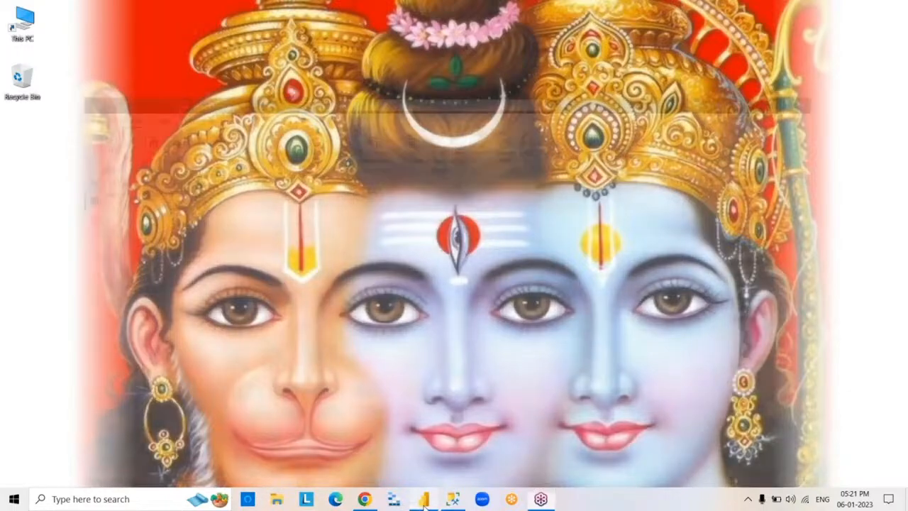
click(424, 499)
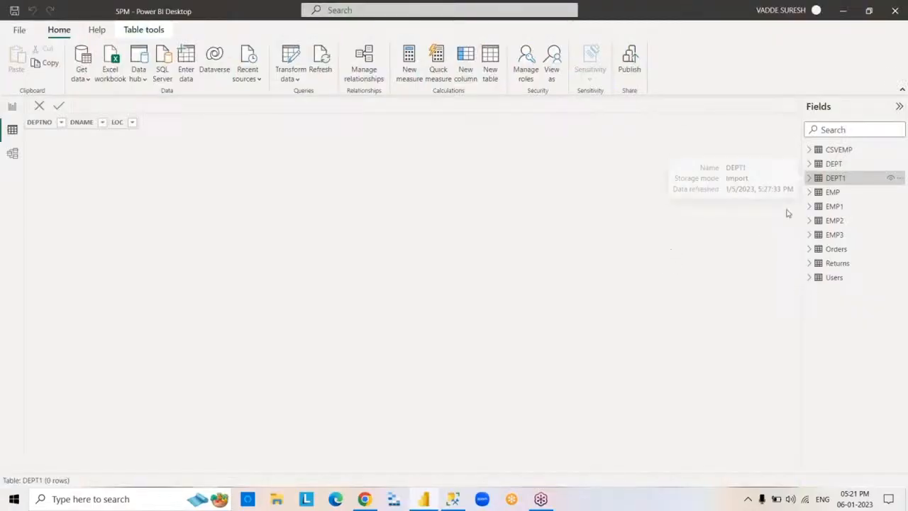
- Show the DEPT1 table's data and refresh all of the report's data from the sources
click(832, 163)
click(833, 178)
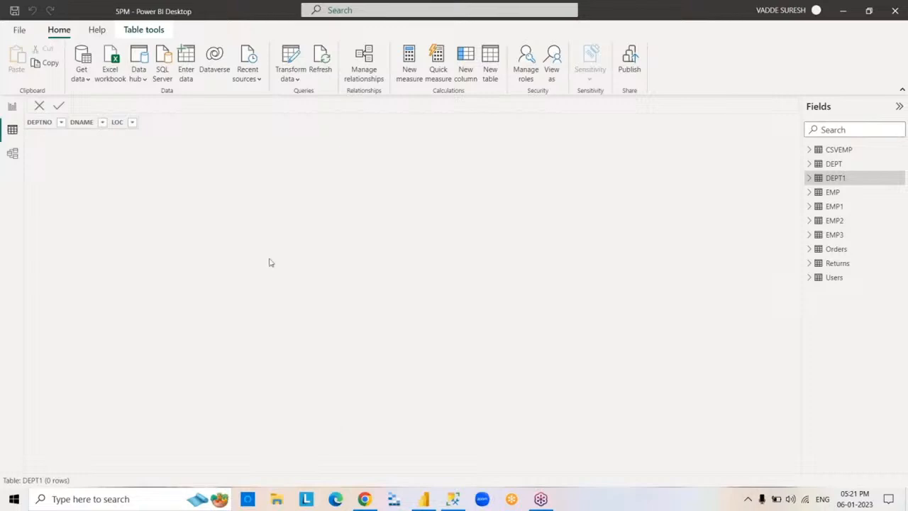
click(323, 71)
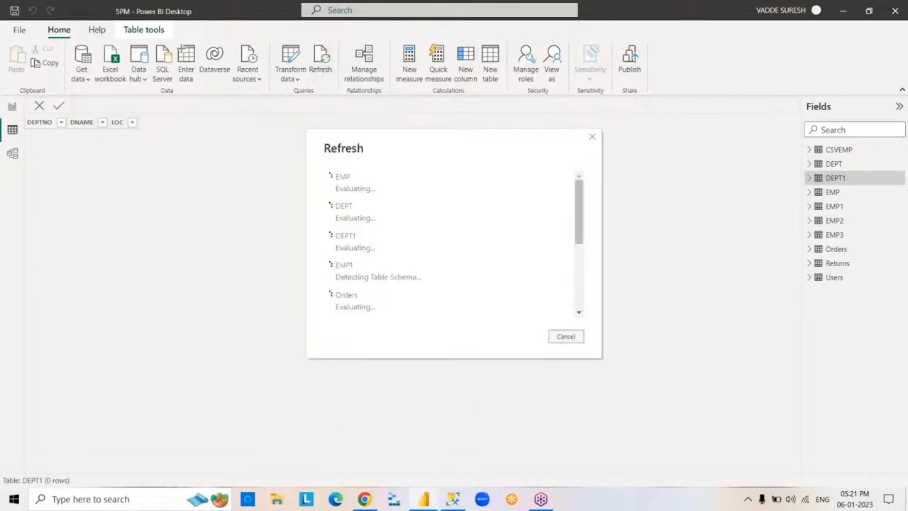
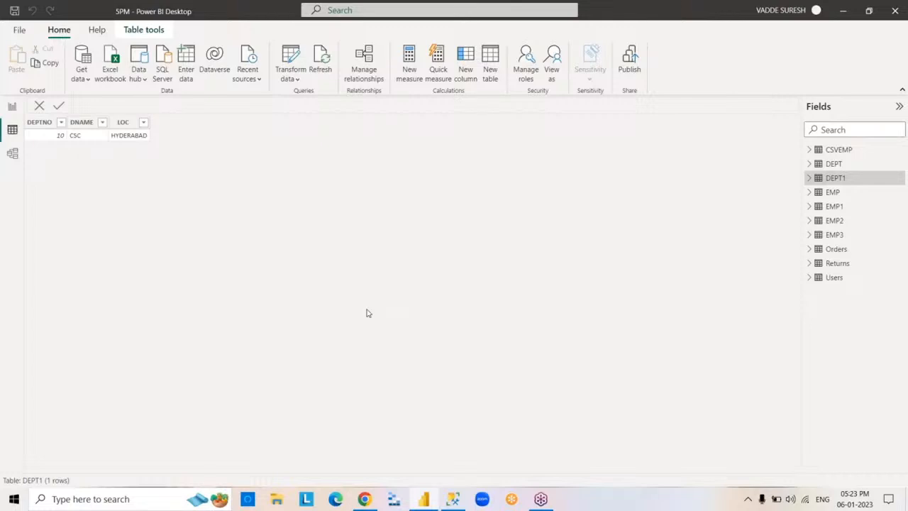
- Open the report's queries in the Power Query Editor to transform the data
click(297, 83)
click(290, 100)
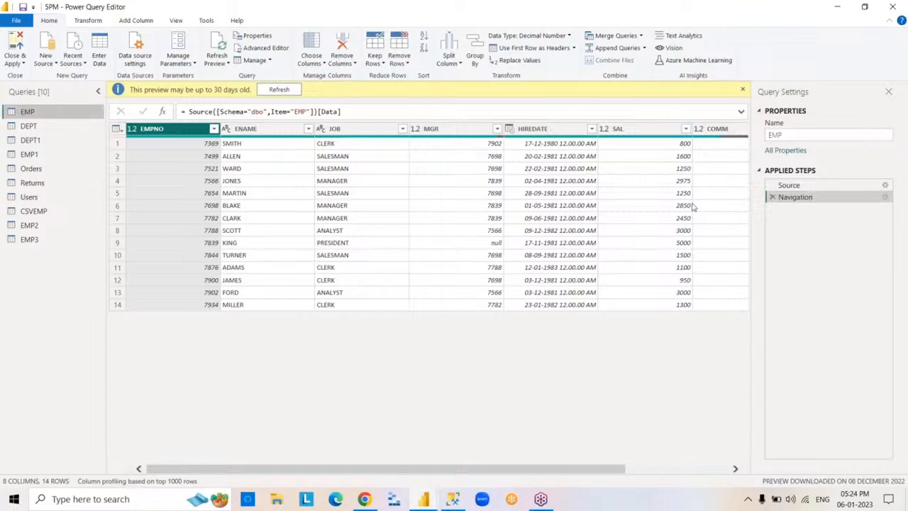
click(742, 35)
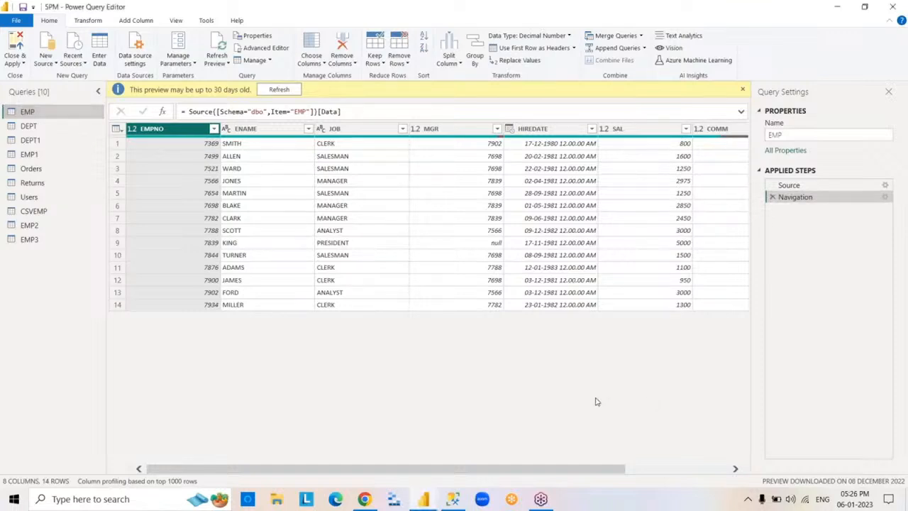
- Try to disable loading of the EMP query into the report
right_click(69, 114)
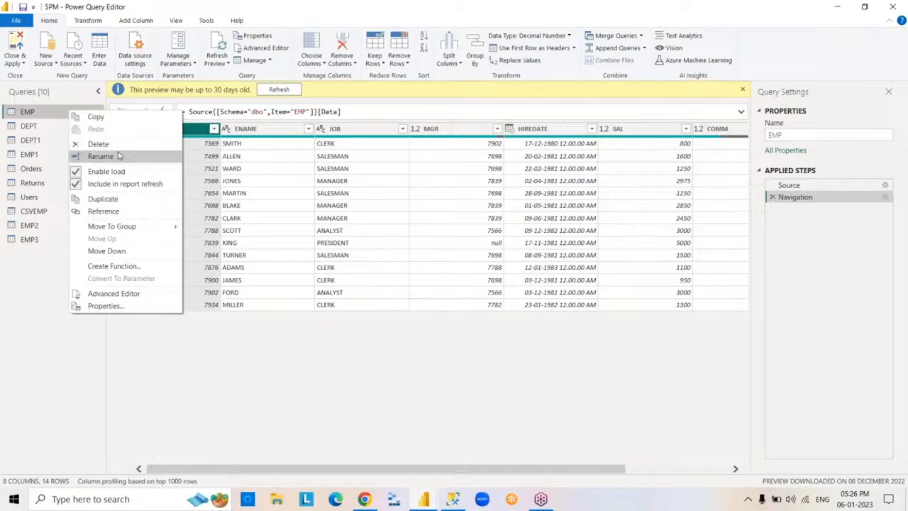
click(120, 171)
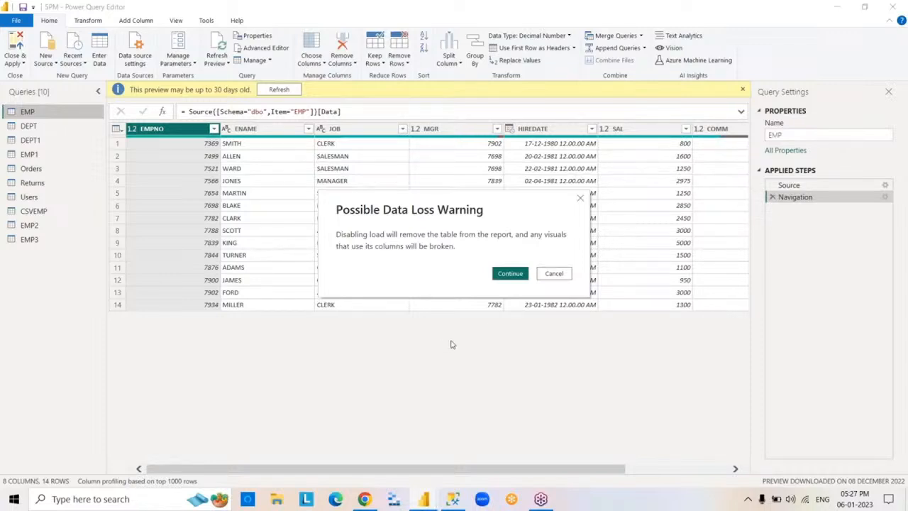
click(555, 274)
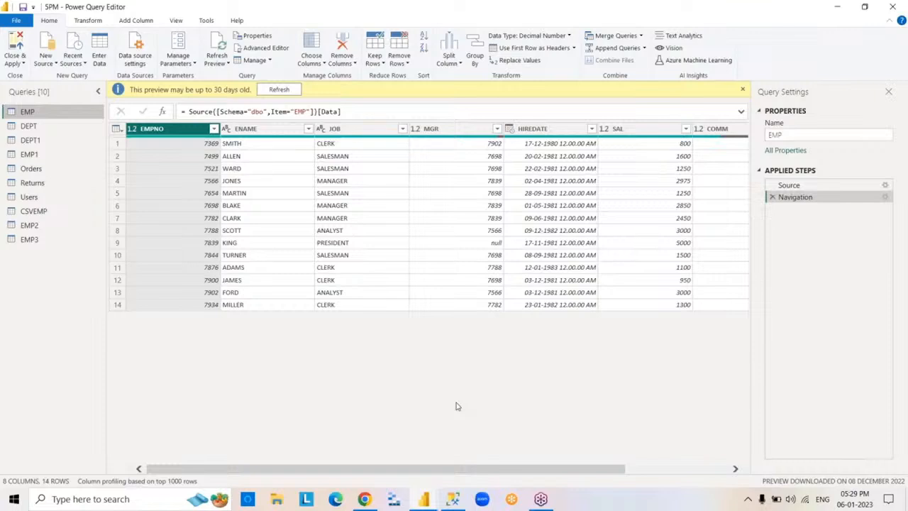
- Duplicate the EMP query and delete the resulting copy
right_click(59, 117)
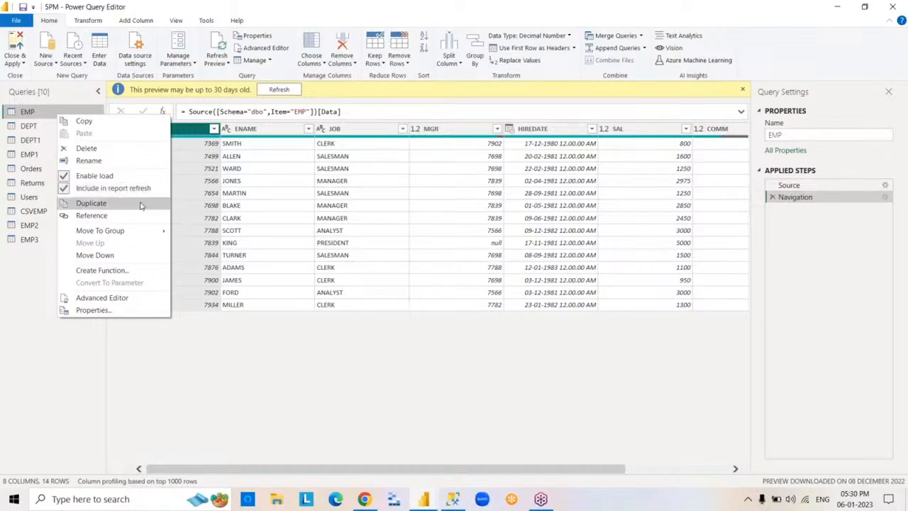
click(142, 204)
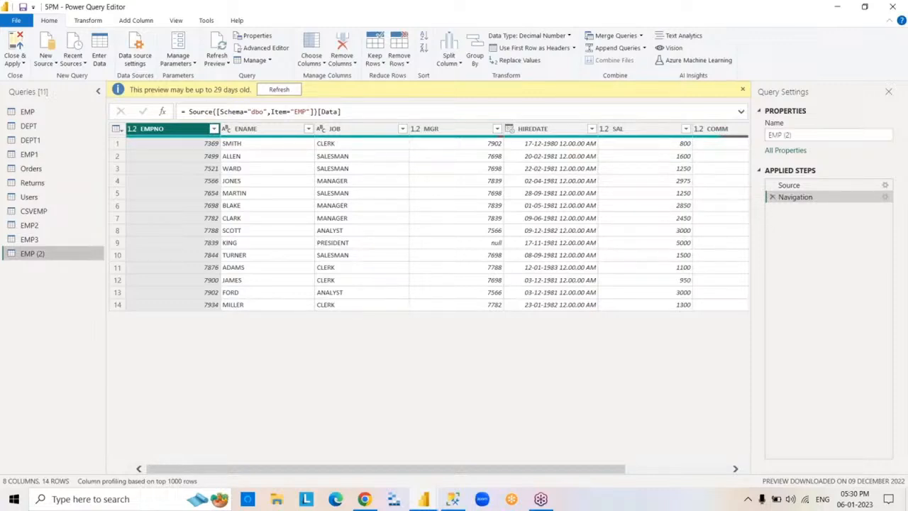
right_click(70, 257)
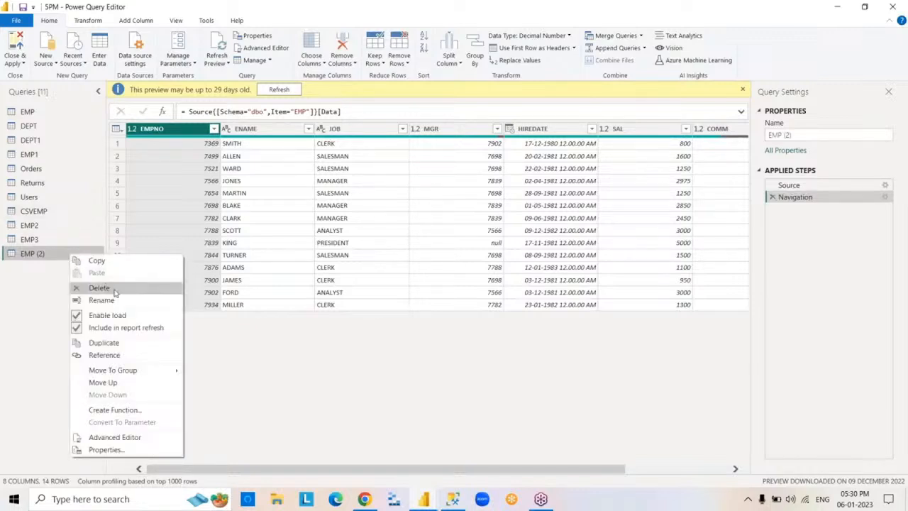
click(103, 287)
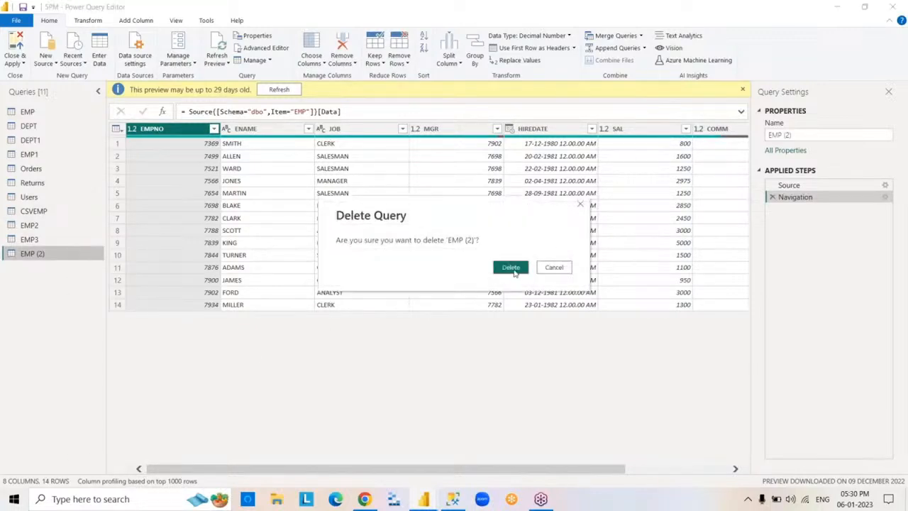
click(511, 268)
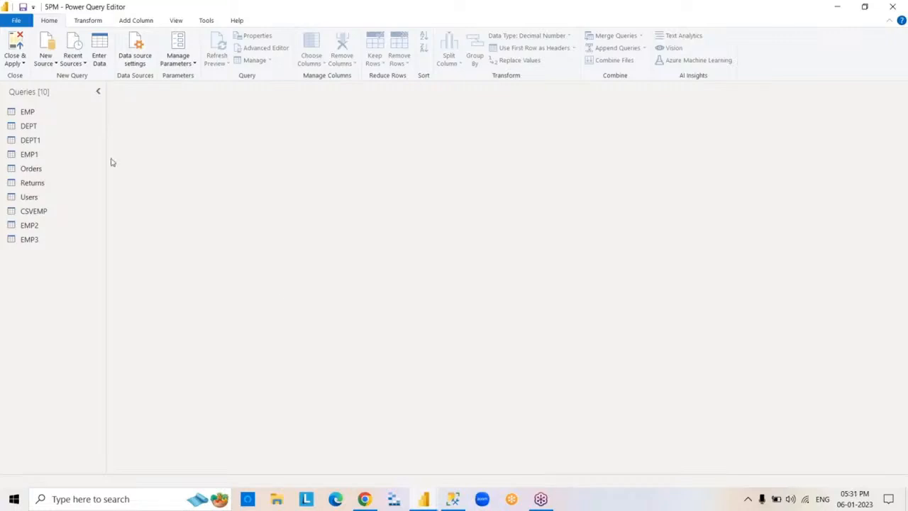
- Select the EMP query, examine its M code in the Advanced Editor and close the editor with the code as it is
click(78, 118)
right_click(78, 117)
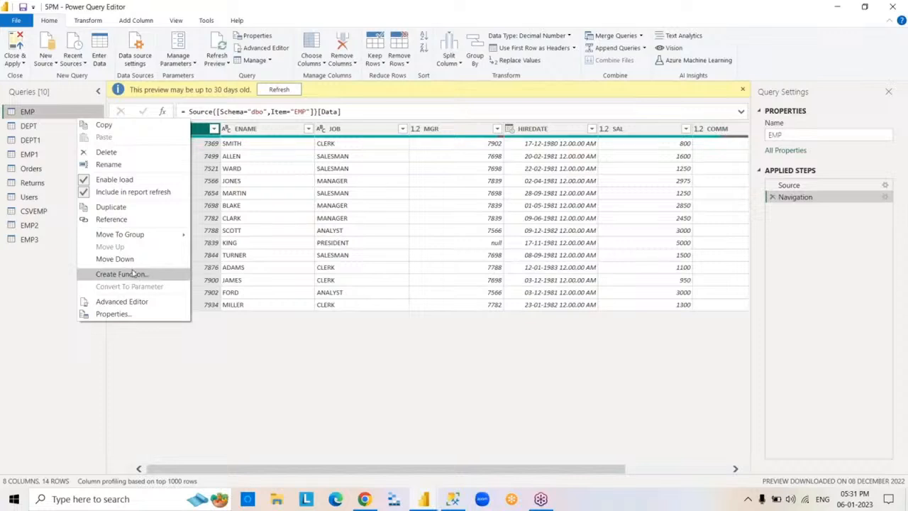
click(162, 302)
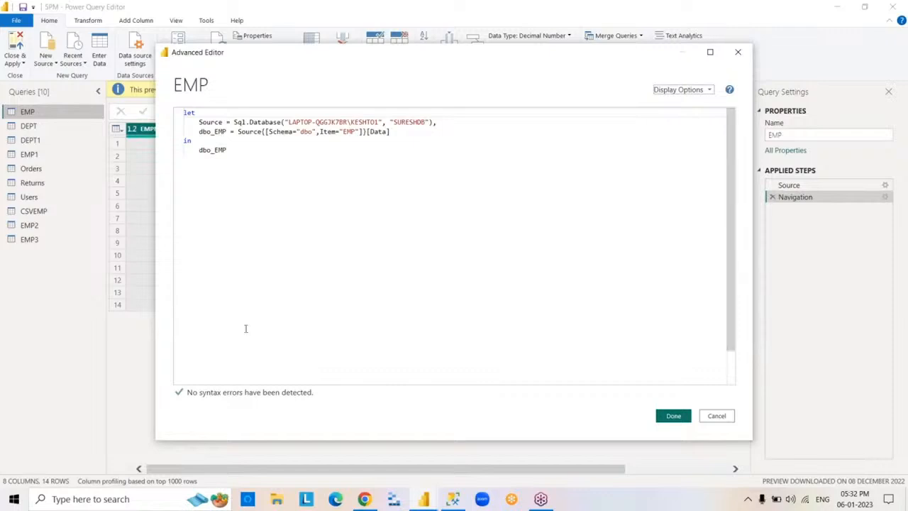
click(683, 418)
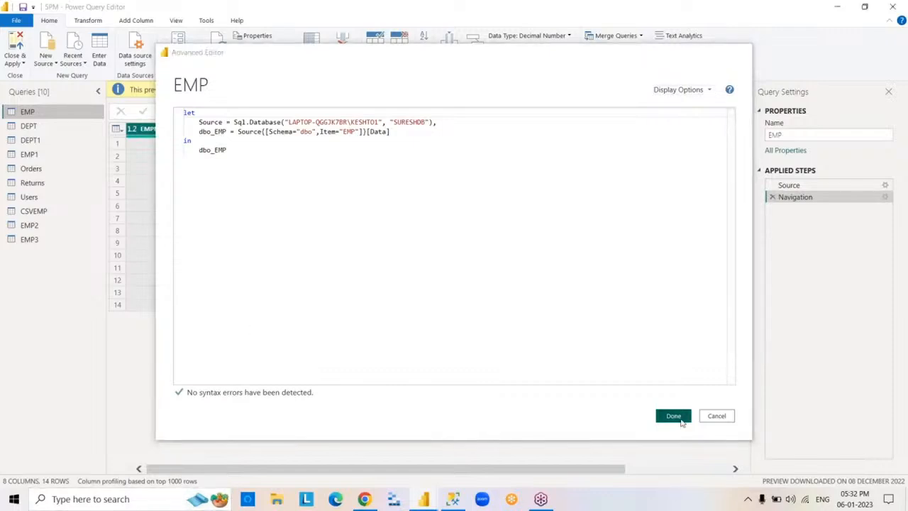
- Review the EMP query's properties, including its load and refresh options, and dismiss the preview age notice
right_click(61, 118)
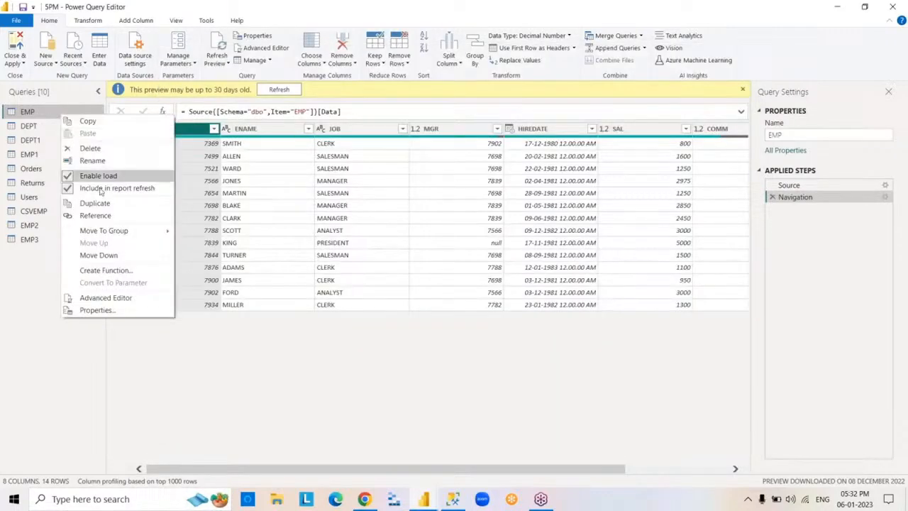
click(97, 311)
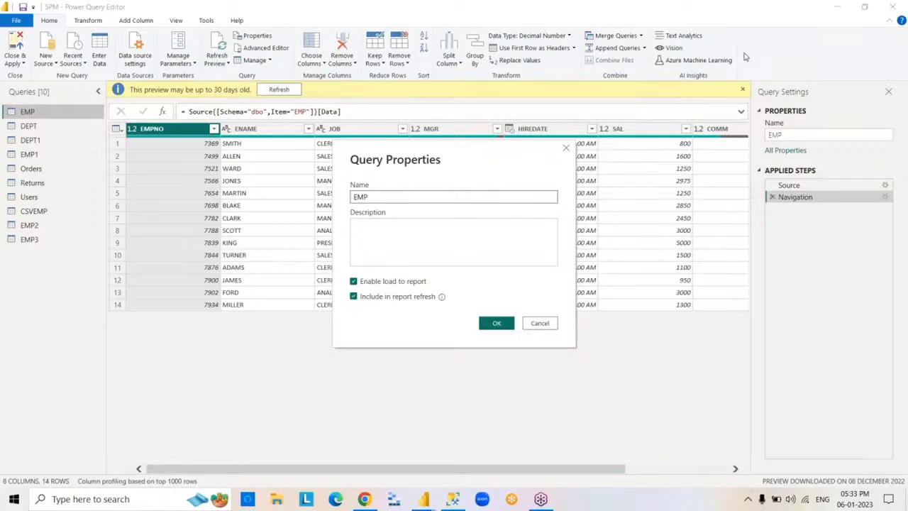
click(498, 323)
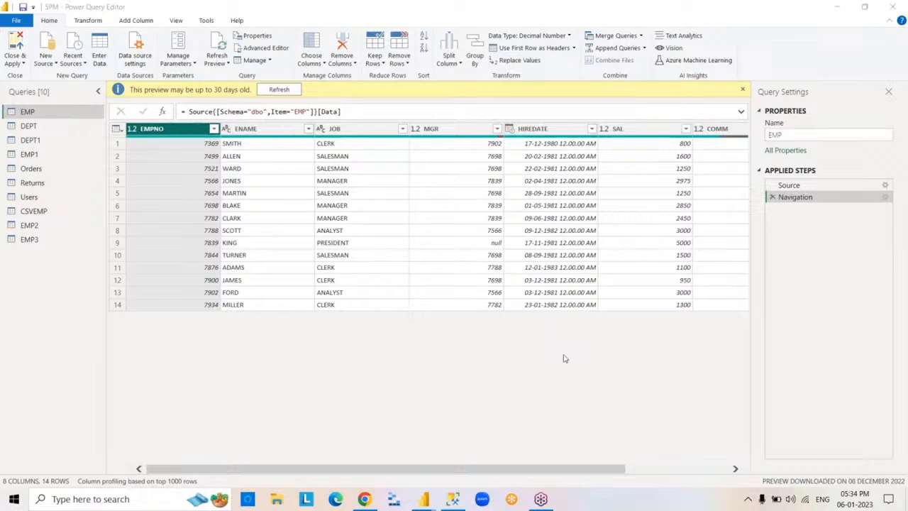
click(743, 92)
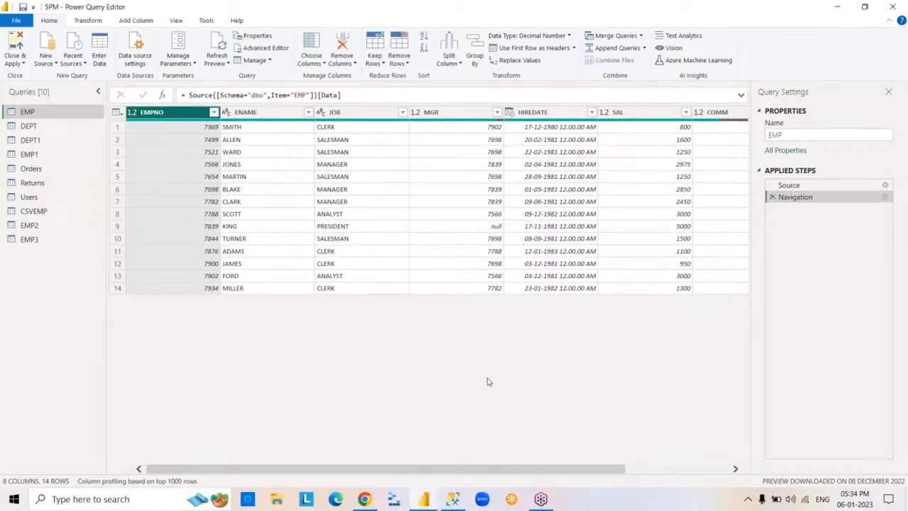
click(903, 61)
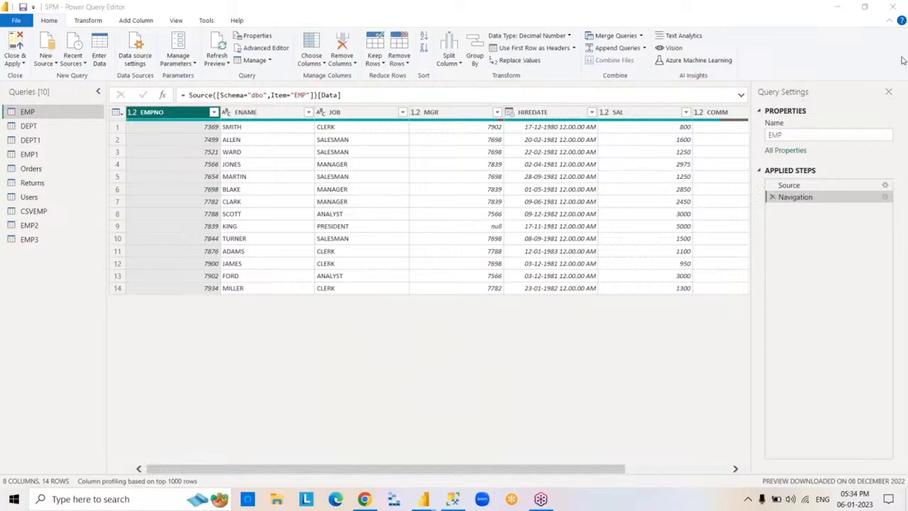
- Filter the EMP query's EMPNO column to only 7369 and 7788, and remove the Filtered Rows step
click(213, 112)
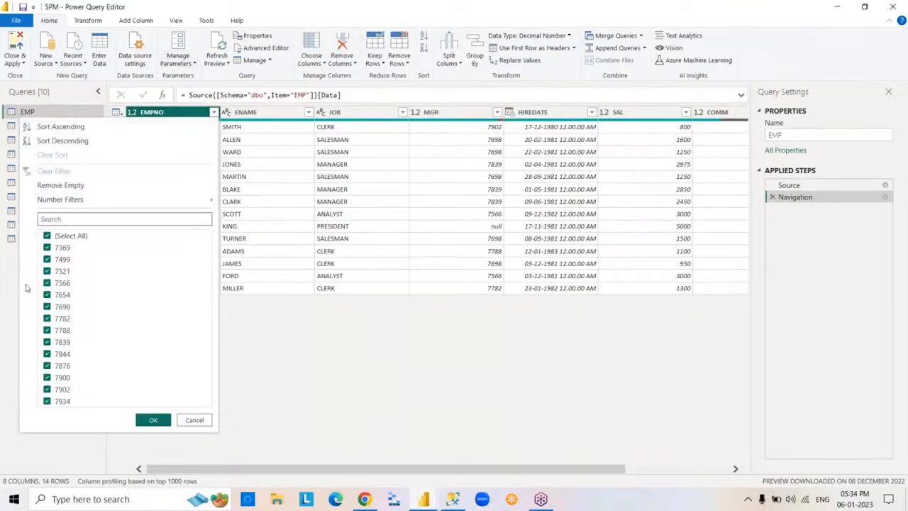
click(48, 237)
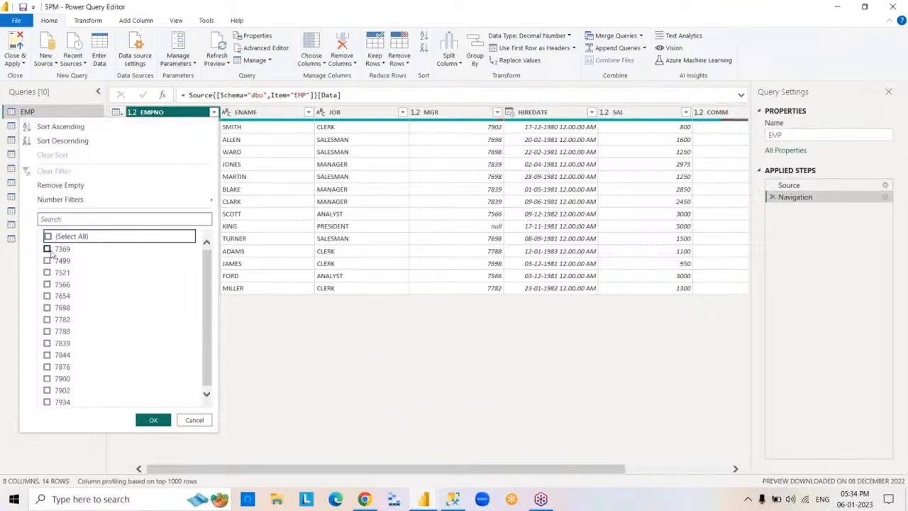
click(48, 249)
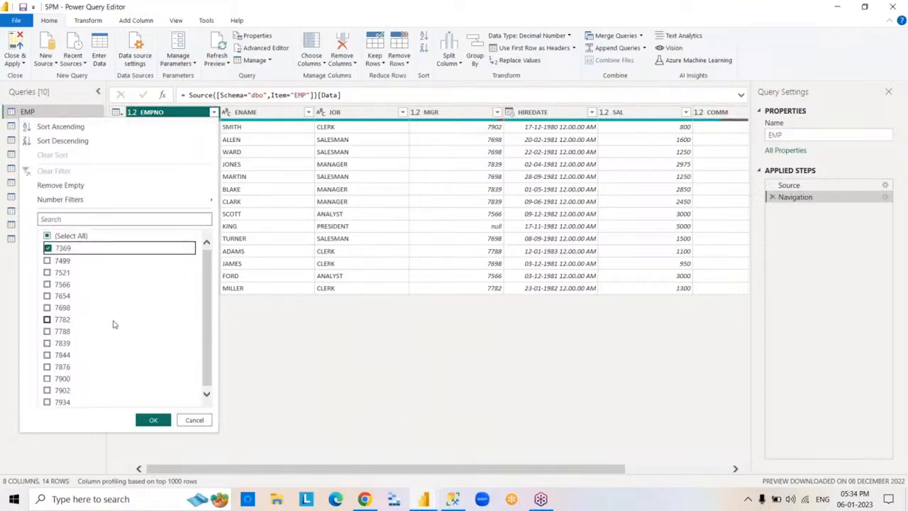
click(46, 332)
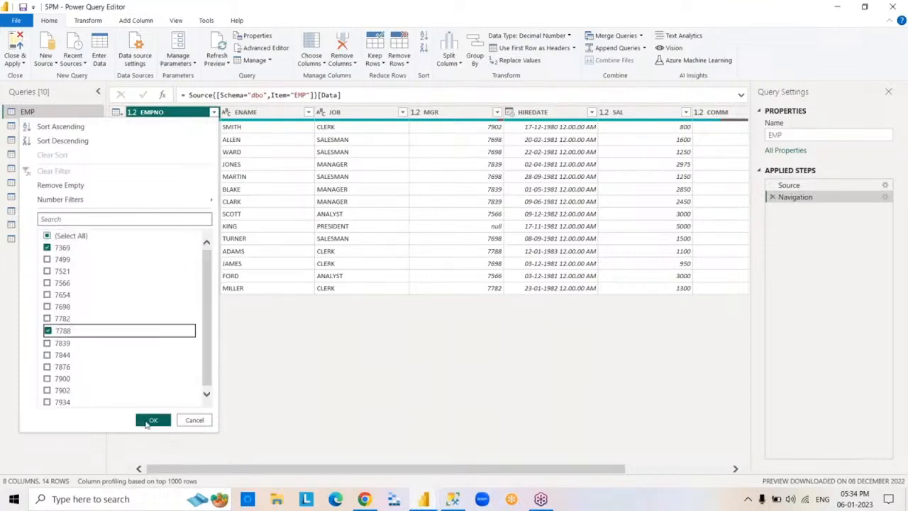
click(150, 421)
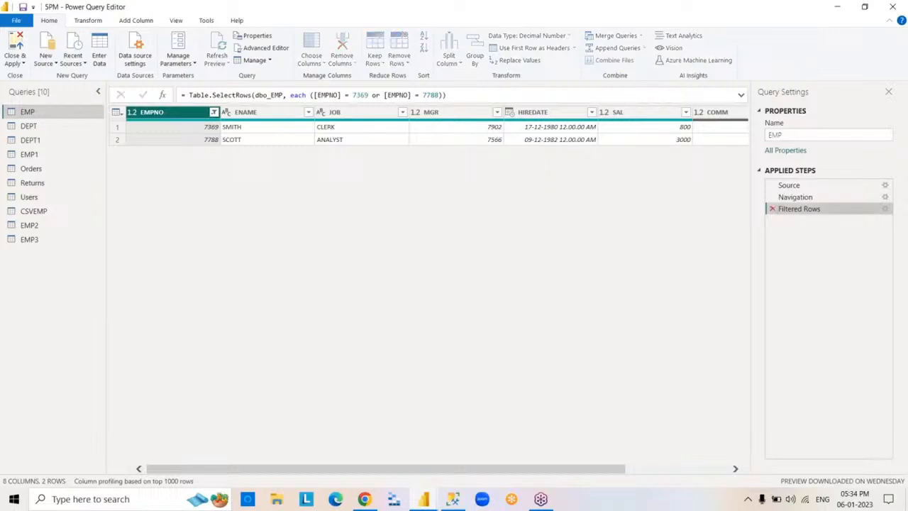
click(773, 210)
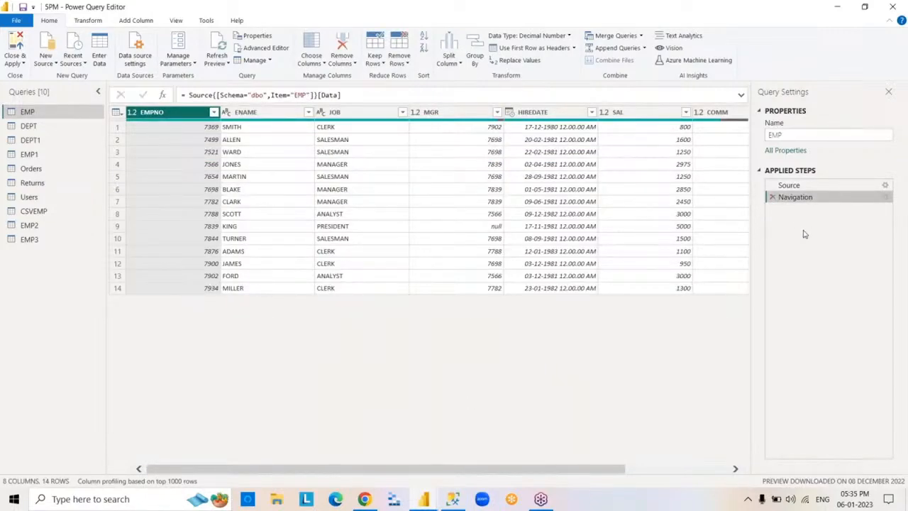
- Sort the EMP query by EMPNO in ascending order and remove the Sorted Rows step
click(213, 112)
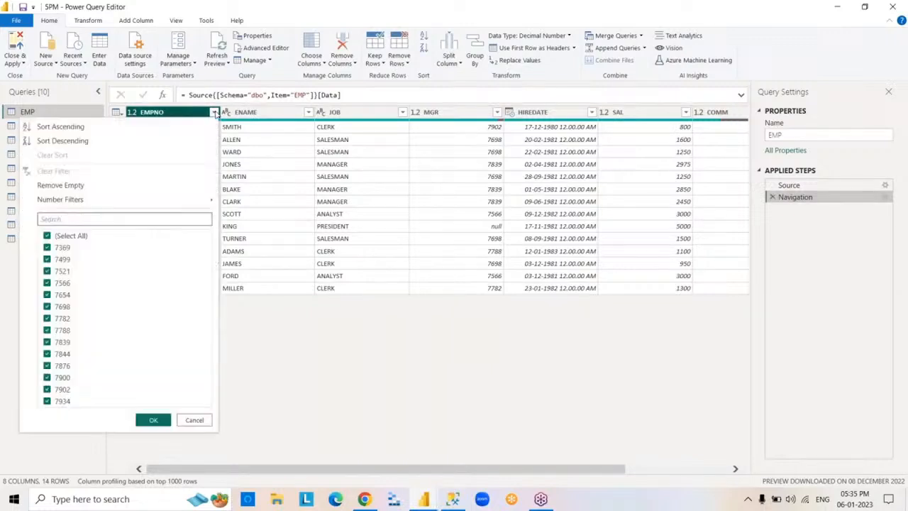
click(111, 130)
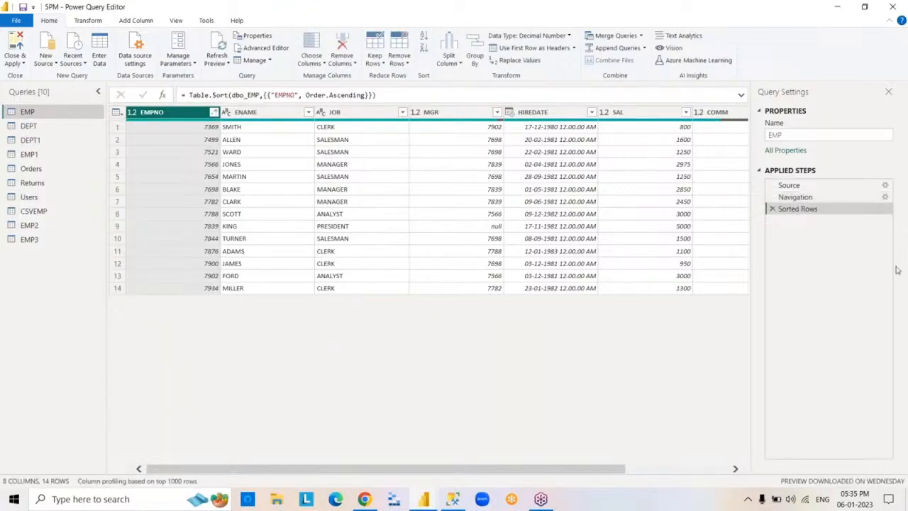
click(773, 210)
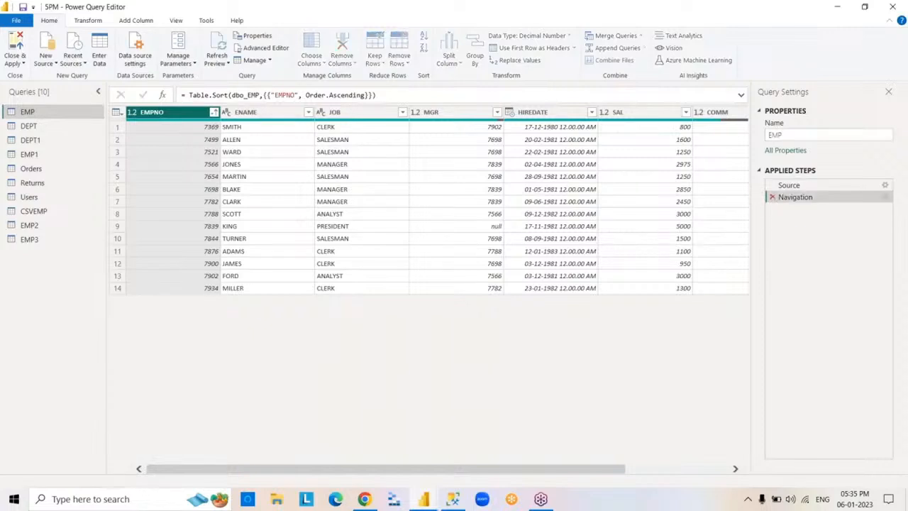
- Sort the EMP query by EMPNO in descending order and remove the Sorted Rows step
click(213, 113)
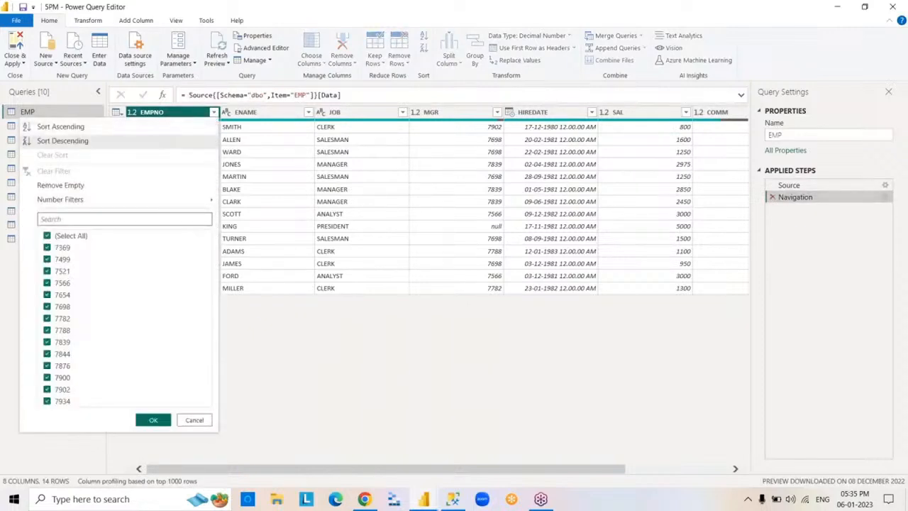
click(63, 140)
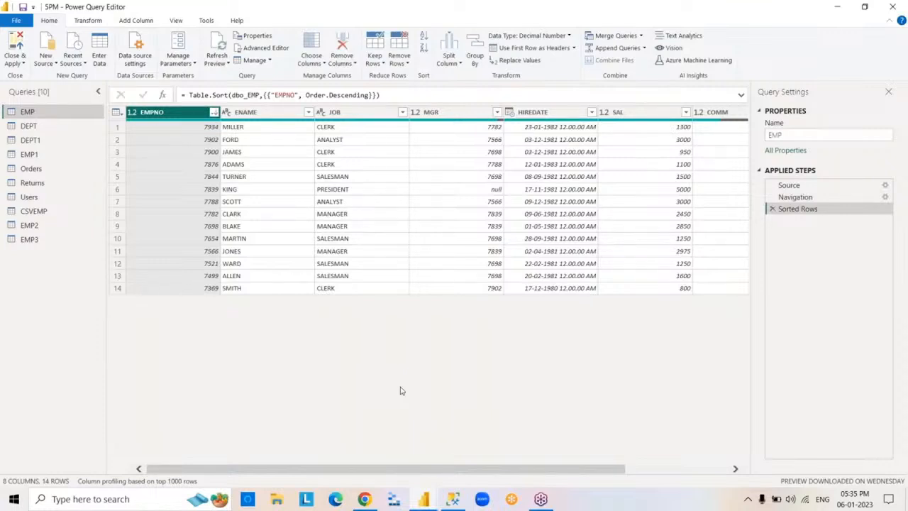
click(774, 210)
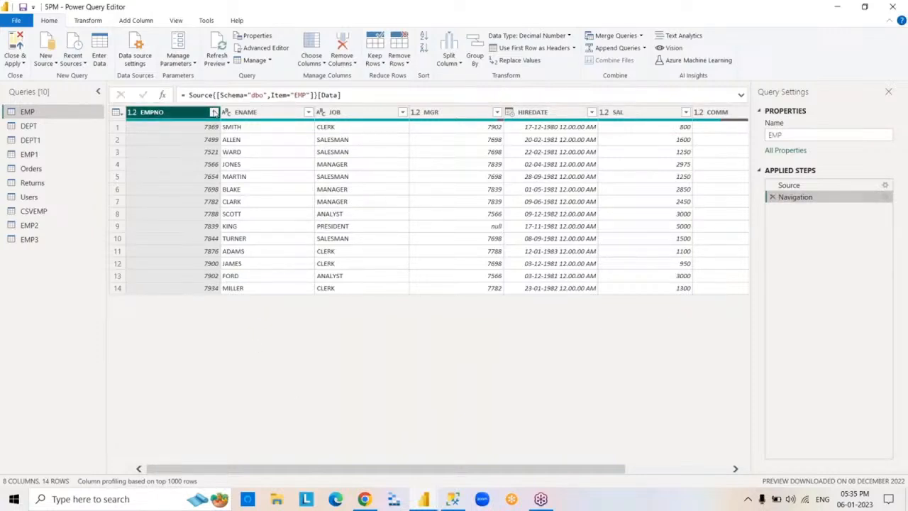
- Remove the empty values from the EMP query's COMM column, and delete the resulting Filtered Rows step
click(214, 113)
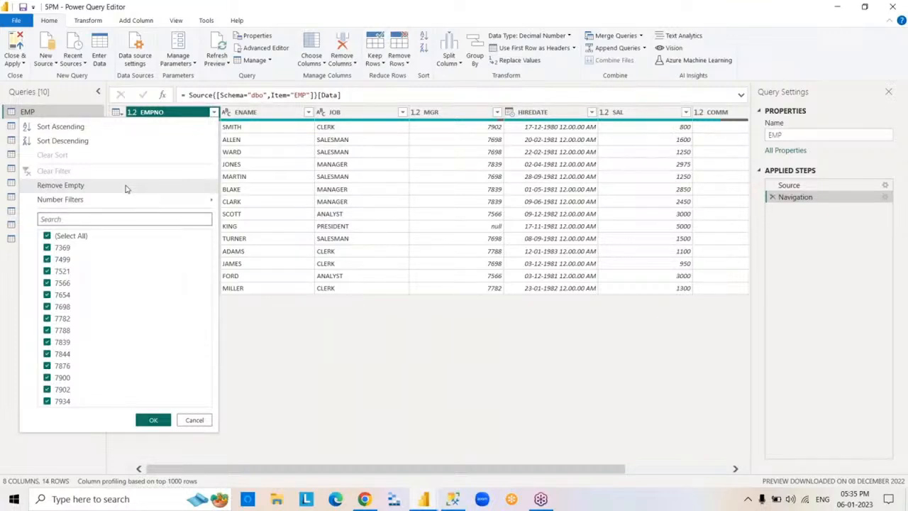
click(518, 436)
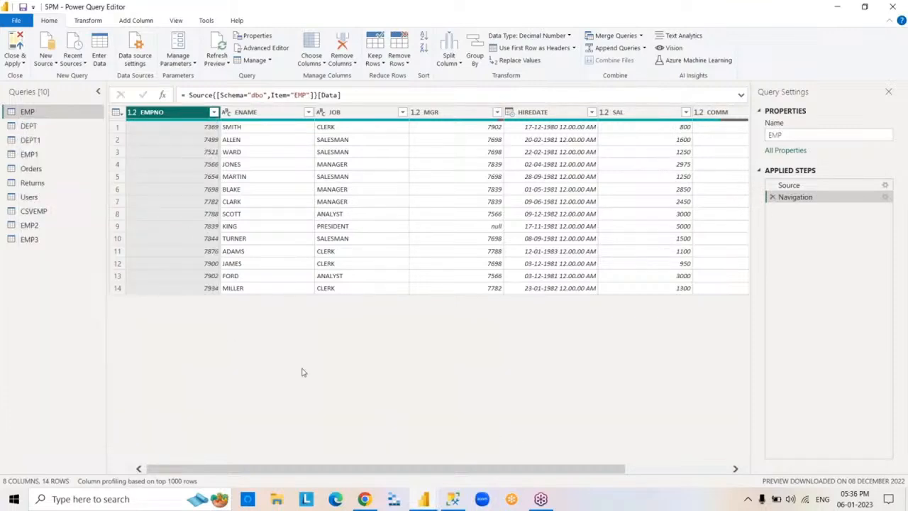
click(736, 469)
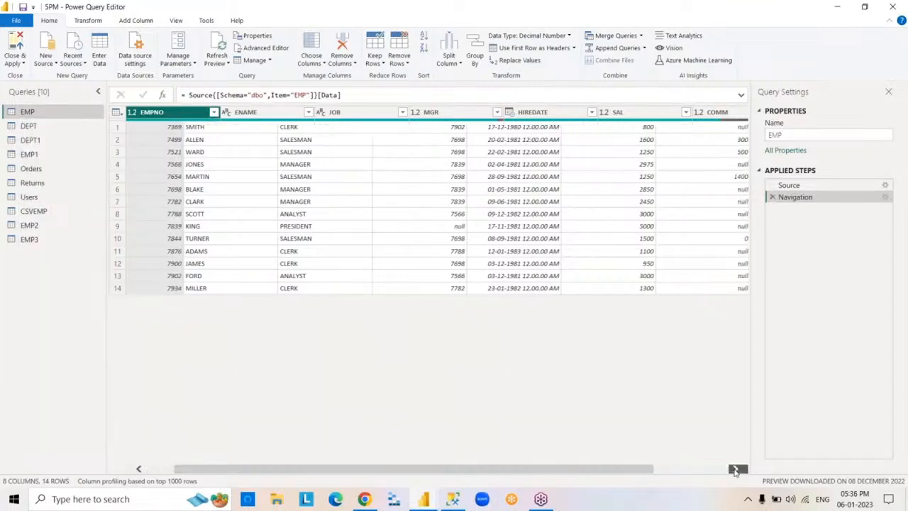
click(736, 469)
click(736, 469)
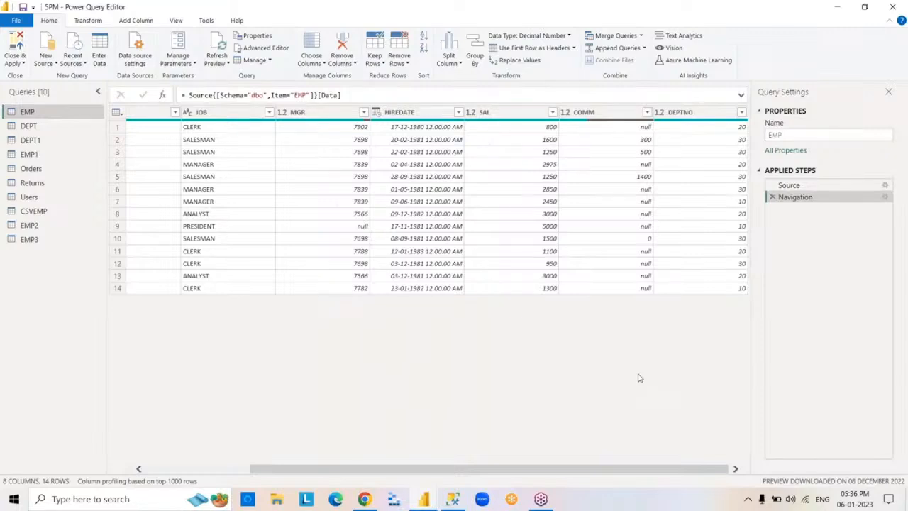
click(607, 115)
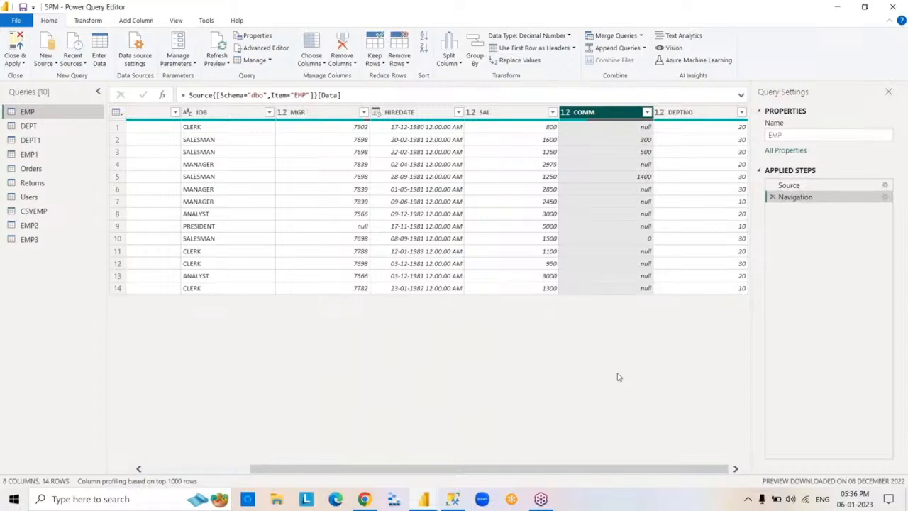
click(648, 114)
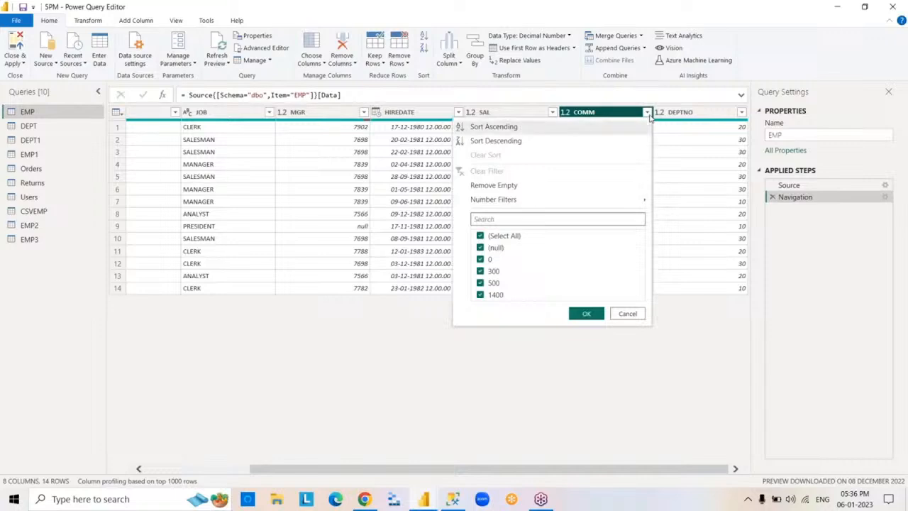
click(625, 313)
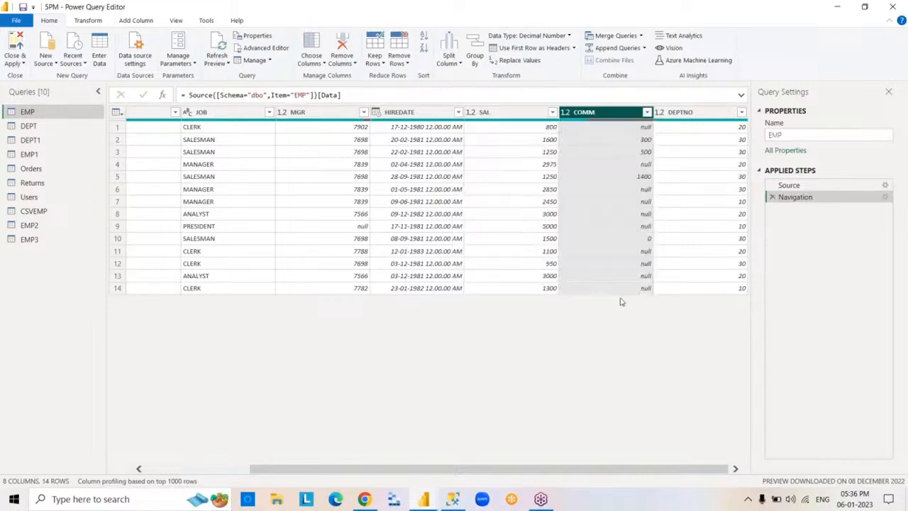
click(647, 113)
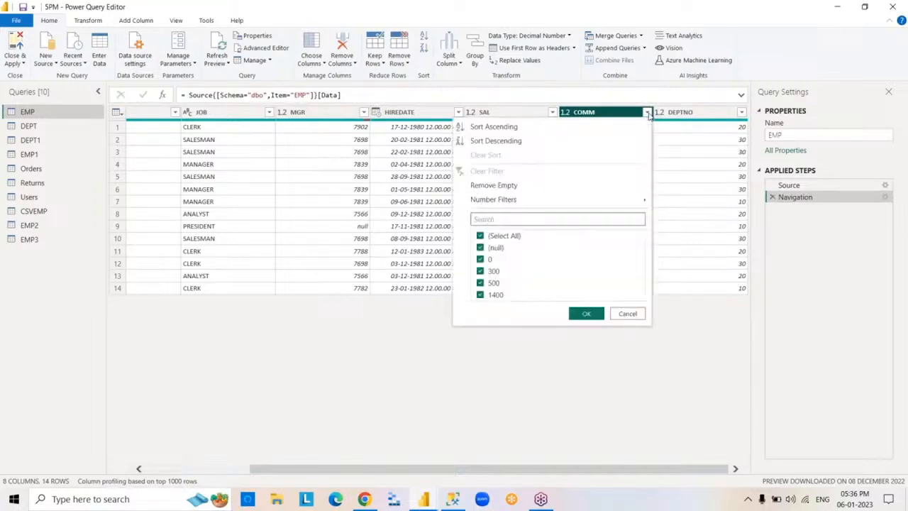
click(494, 185)
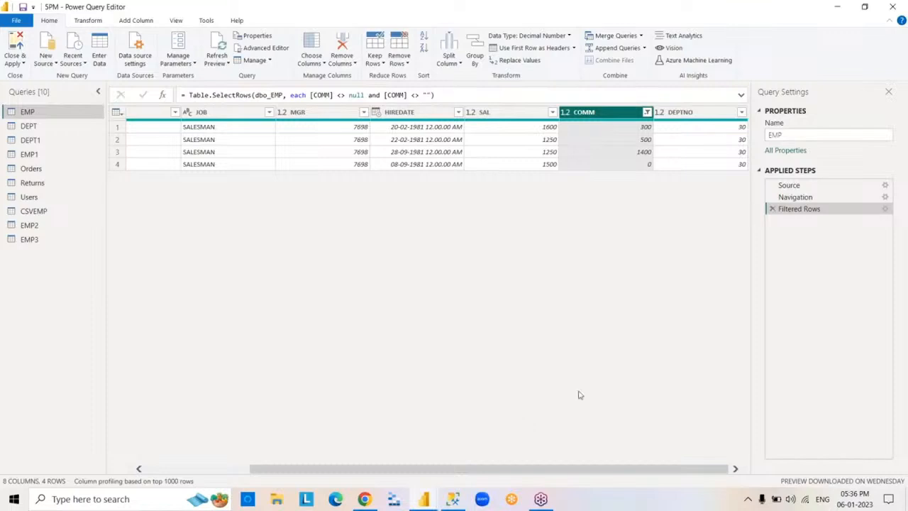
click(773, 210)
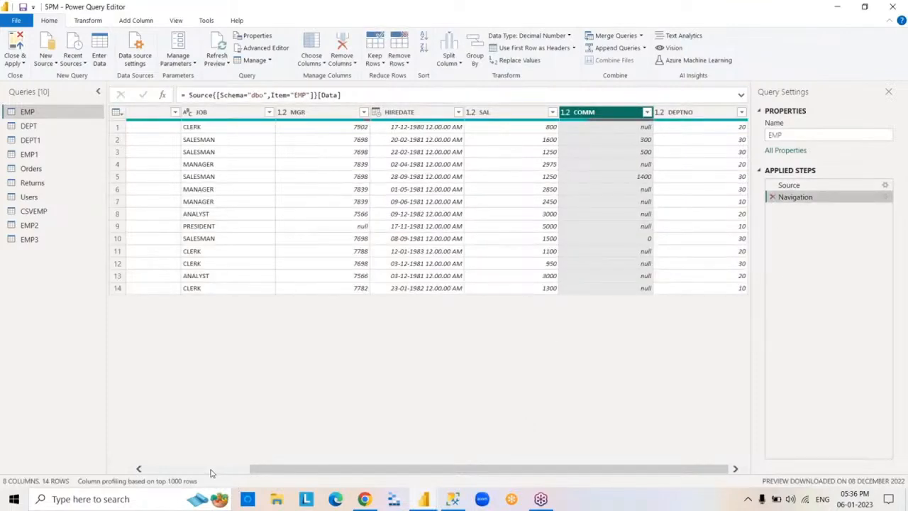
- Apply a number filter to the EMPNO column that keeps rows equal to 7369 And equal to 7788
click(212, 469)
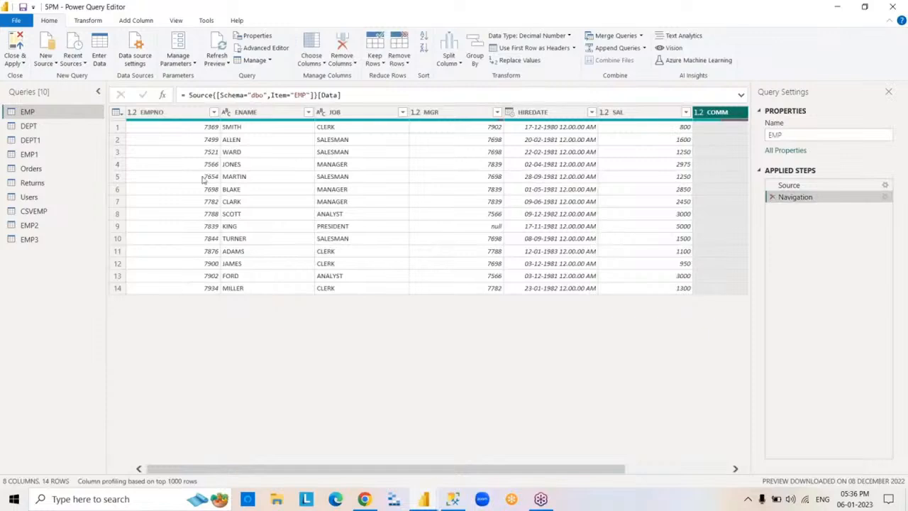
click(190, 117)
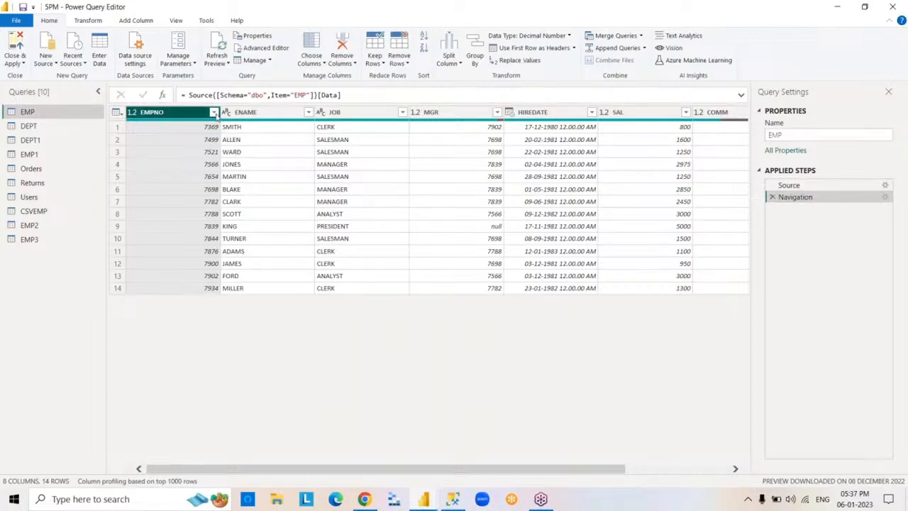
click(214, 112)
mouse_move(139, 206)
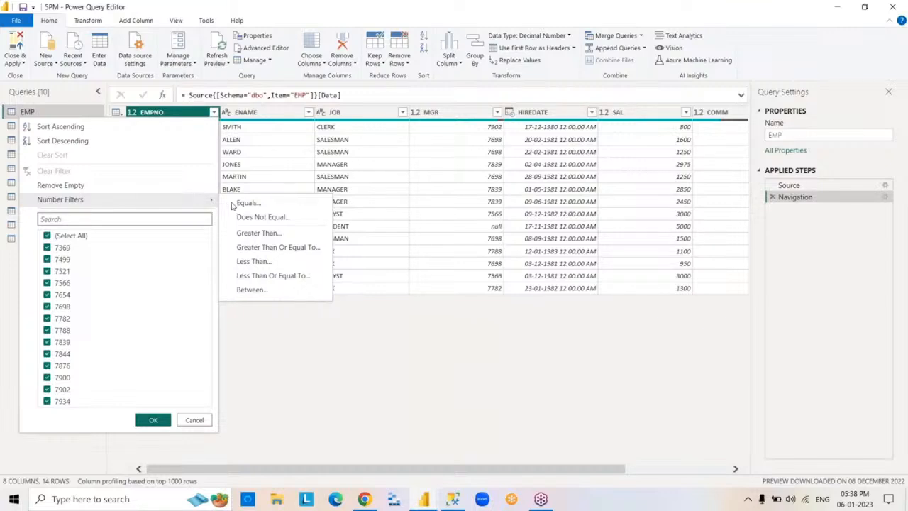
click(305, 290)
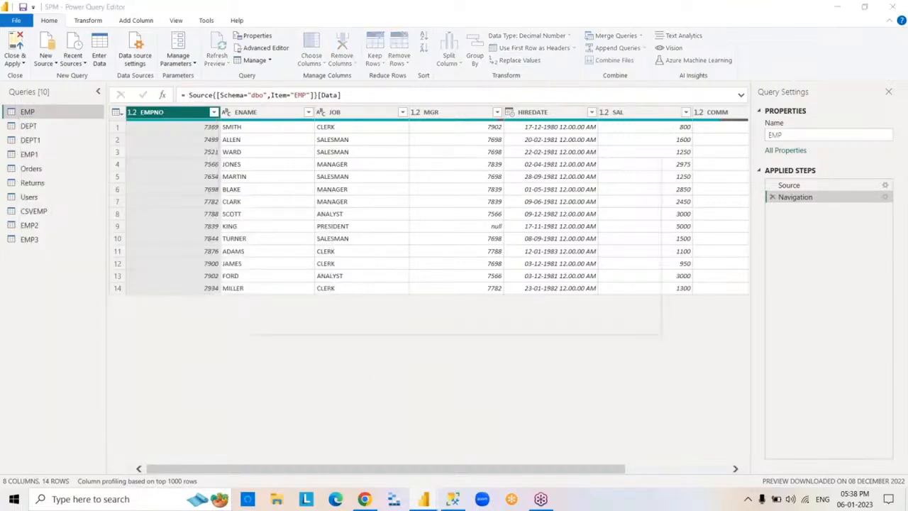
click(383, 246)
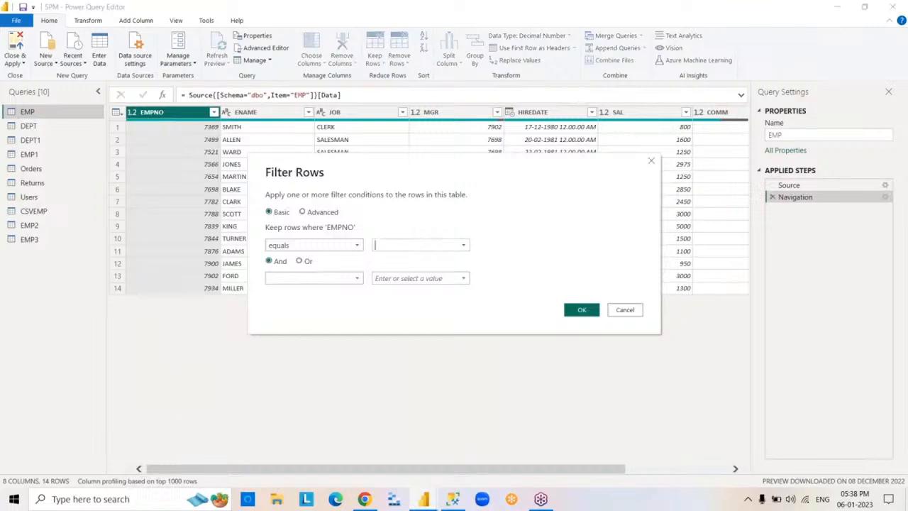
text(7369)
click(355, 278)
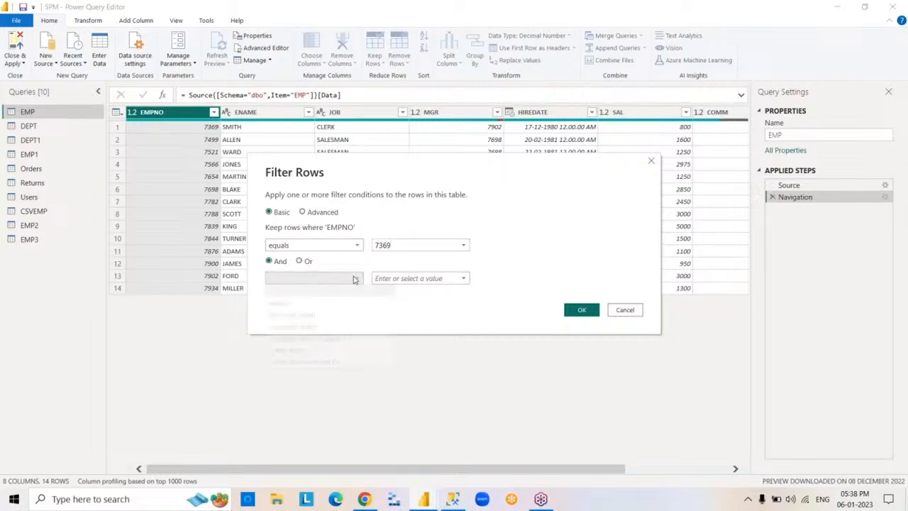
click(331, 302)
click(380, 278)
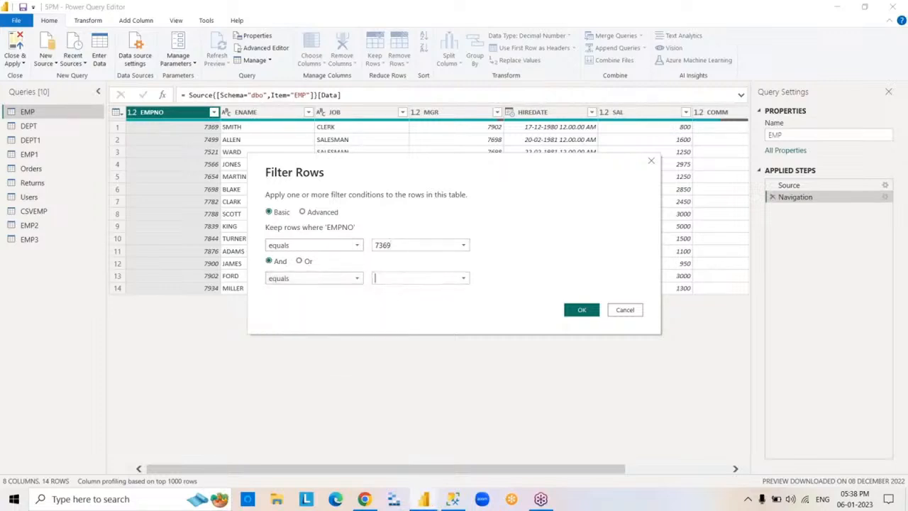
text(7788)
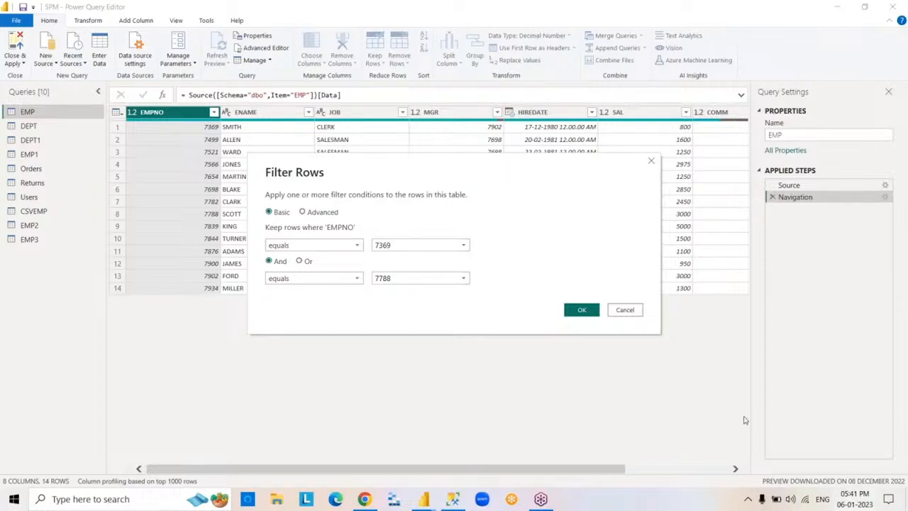
click(588, 311)
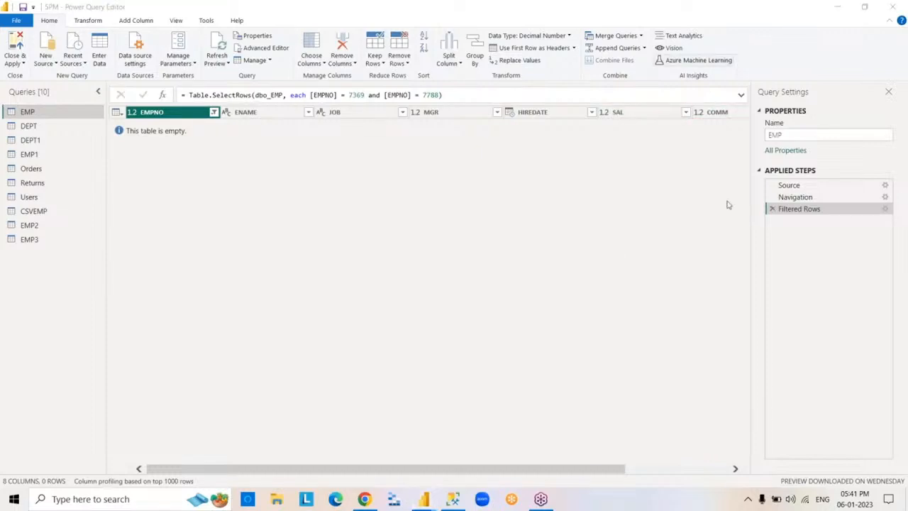
- Edit the EMPNO filter to combine its two conditions with Or, and delete the Filtered Rows step
double_click(800, 210)
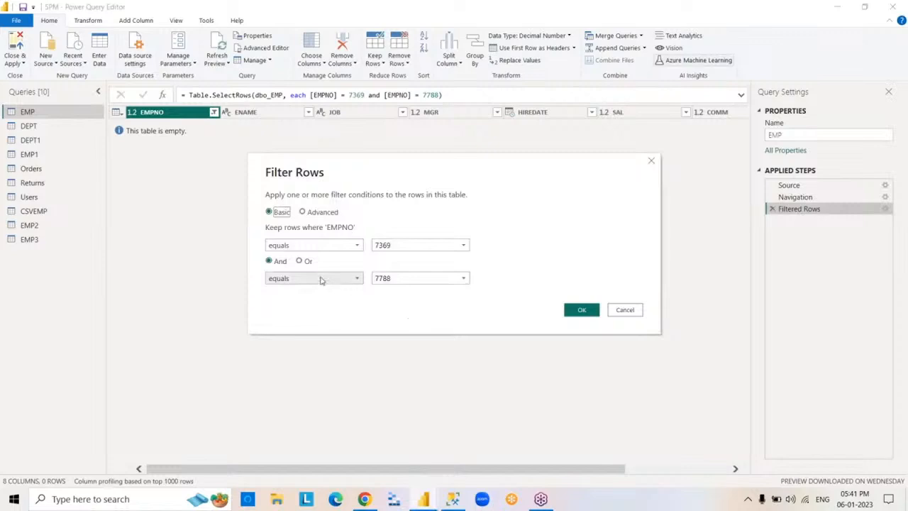
click(300, 262)
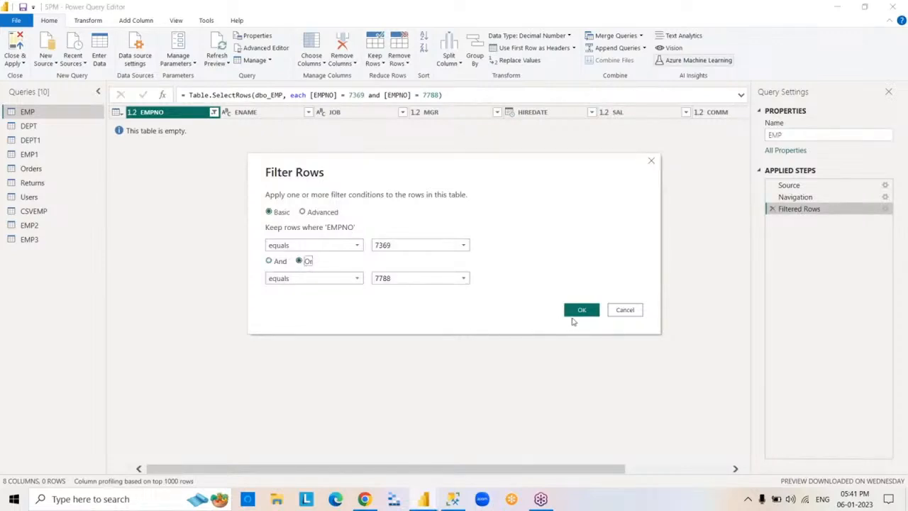
click(579, 310)
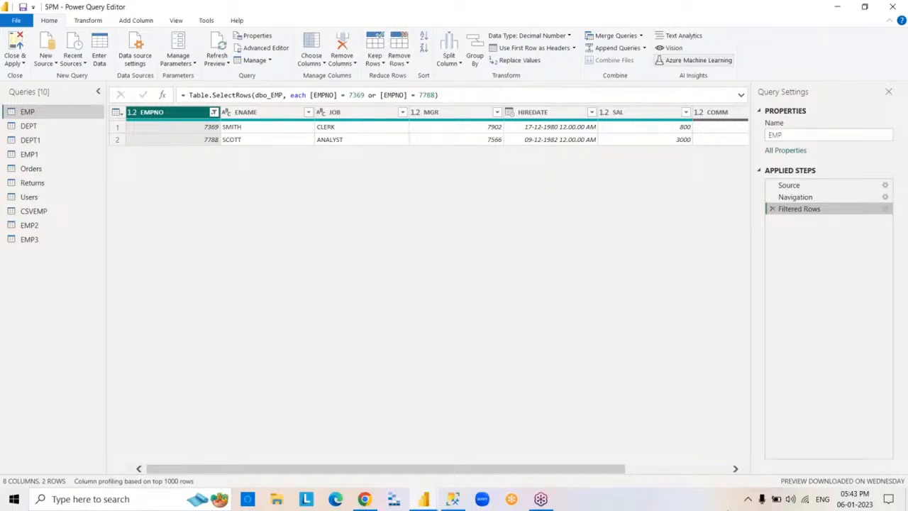
click(773, 209)
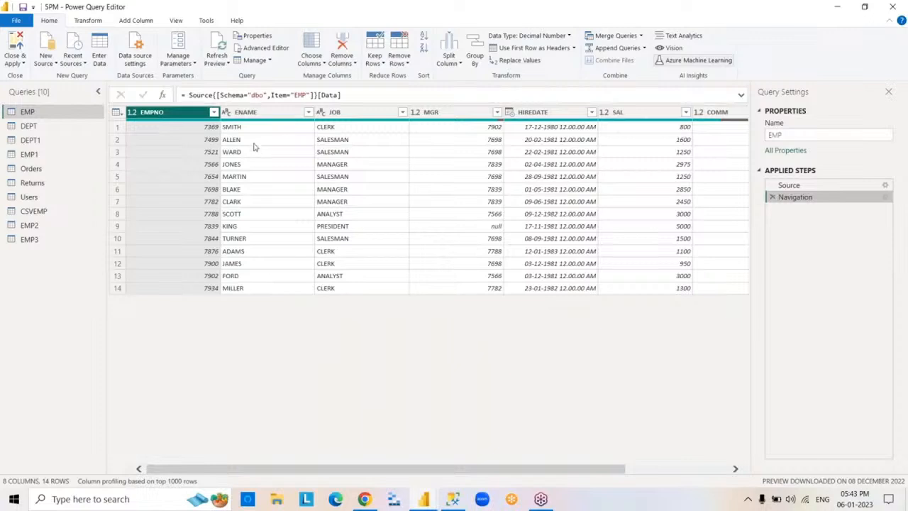
- Apply a text filter to the ENAME column that keeps rows beginning with S And containing T
click(285, 113)
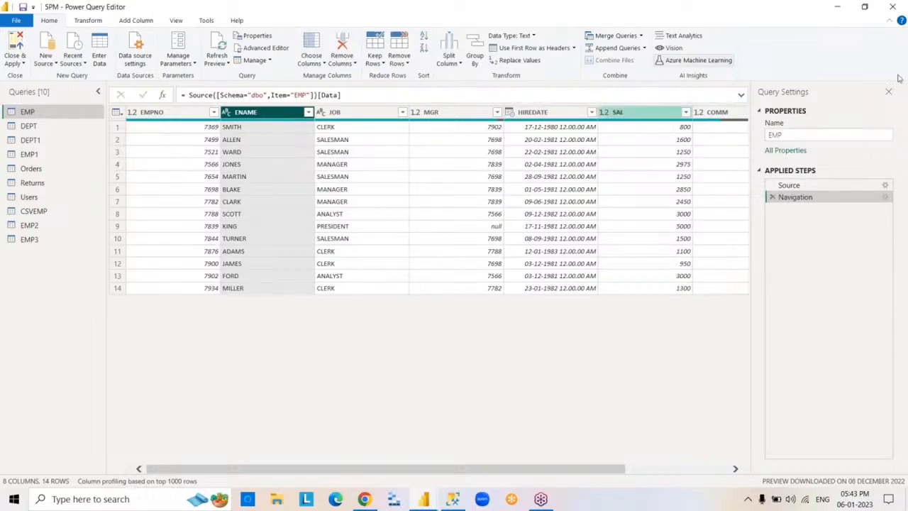
click(893, 6)
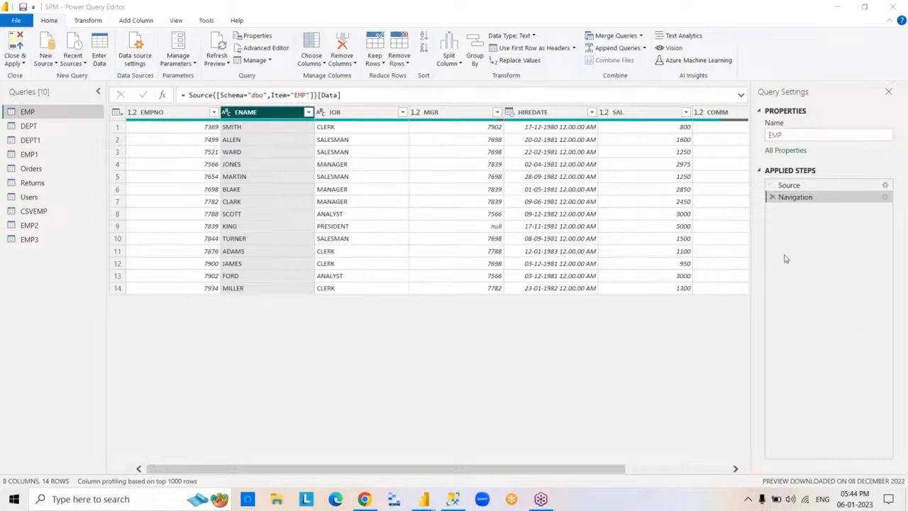
click(308, 113)
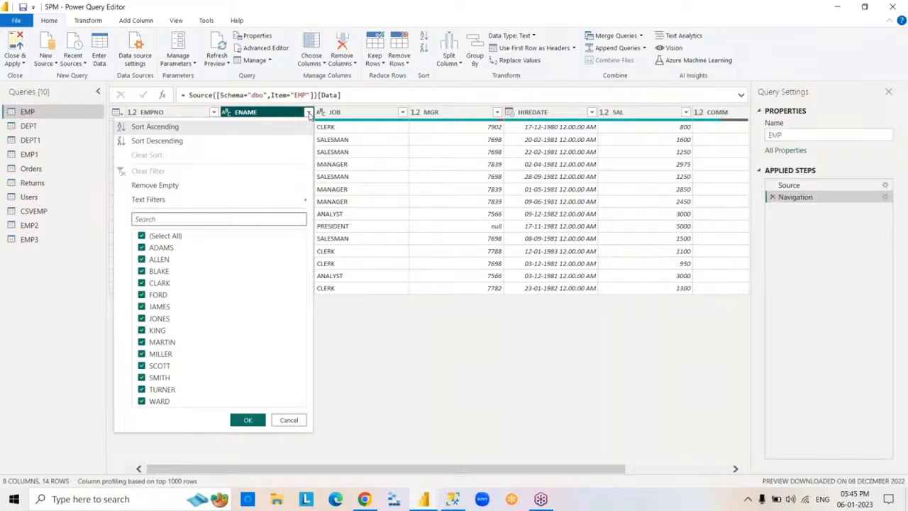
mouse_move(276, 204)
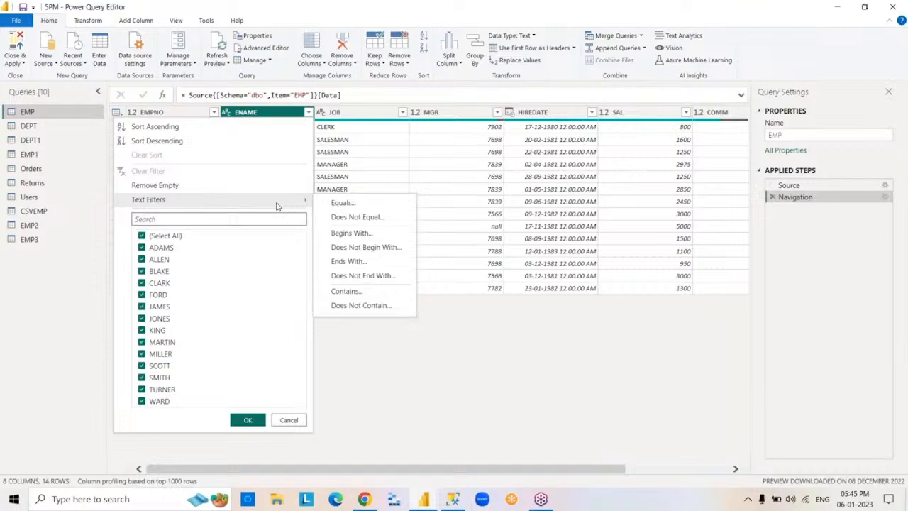
click(377, 236)
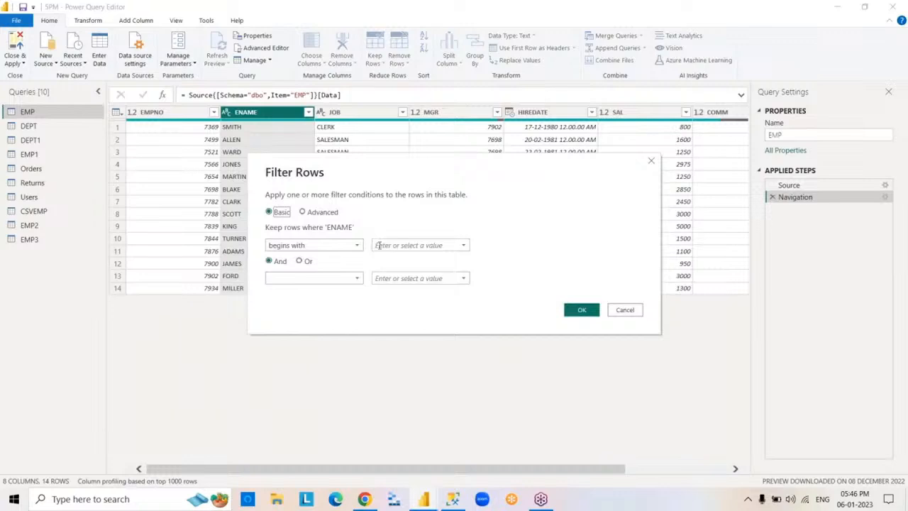
click(377, 245)
text(S)
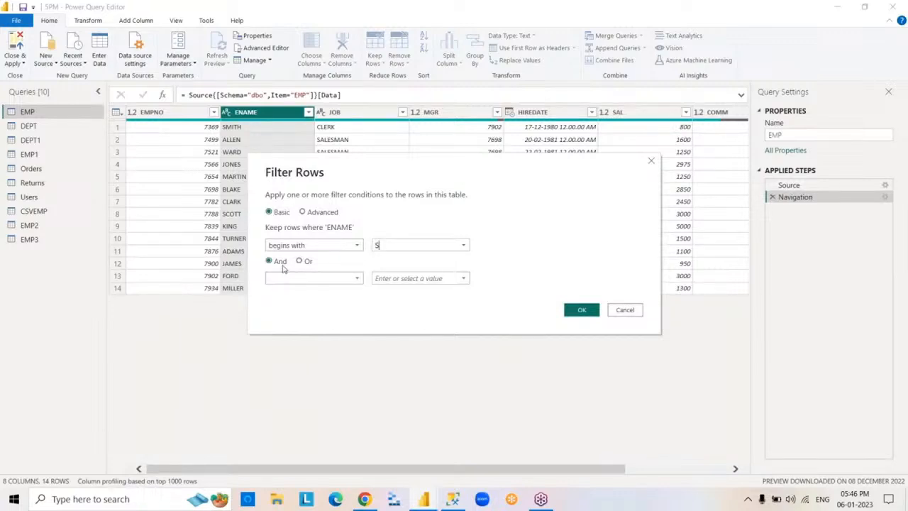
click(357, 280)
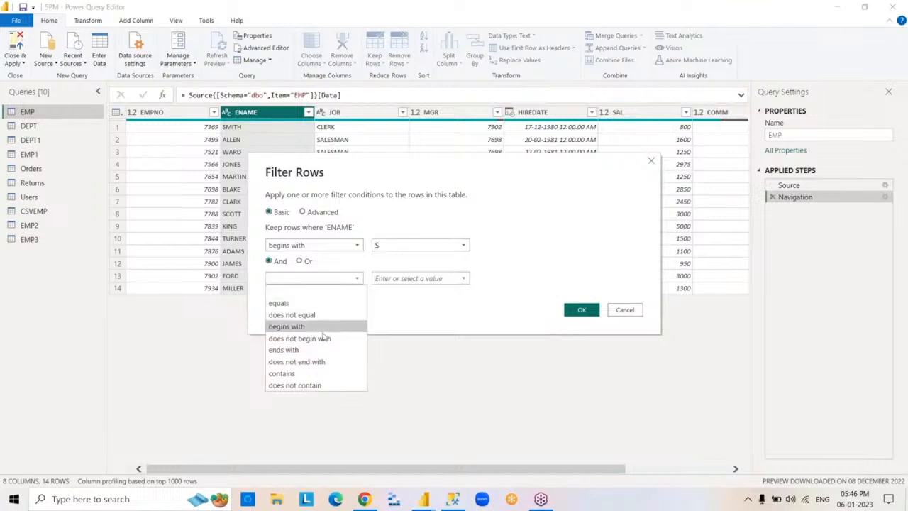
click(310, 375)
key(Tab)
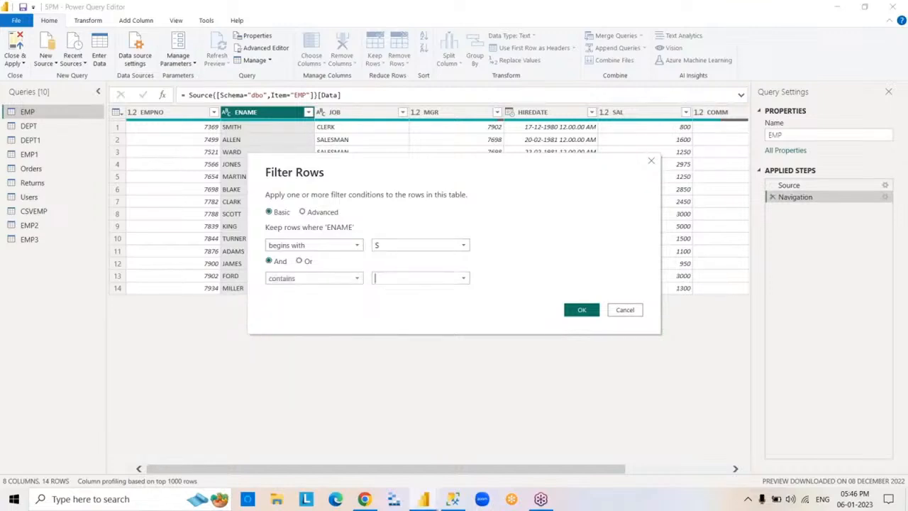
text(T)
click(579, 310)
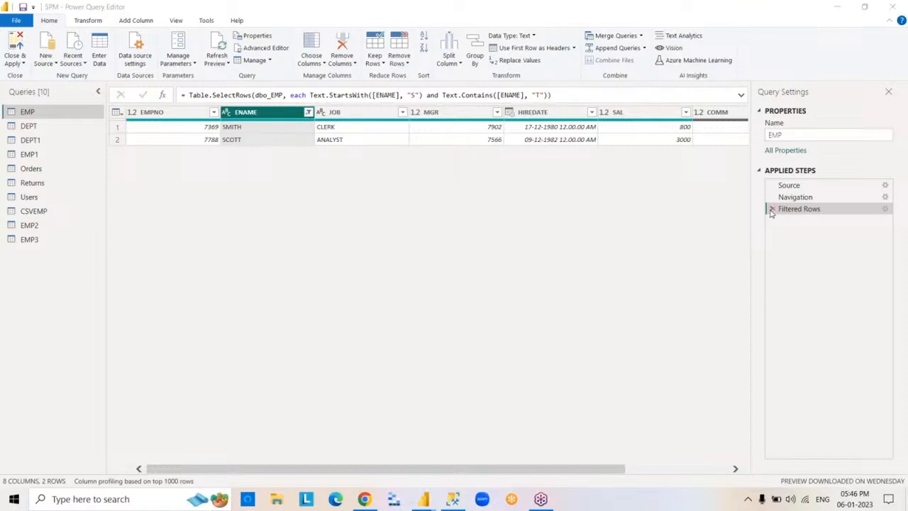
- Edit the ENAME filter's Filtered Rows step so that its two conditions are combined with Or
double_click(799, 210)
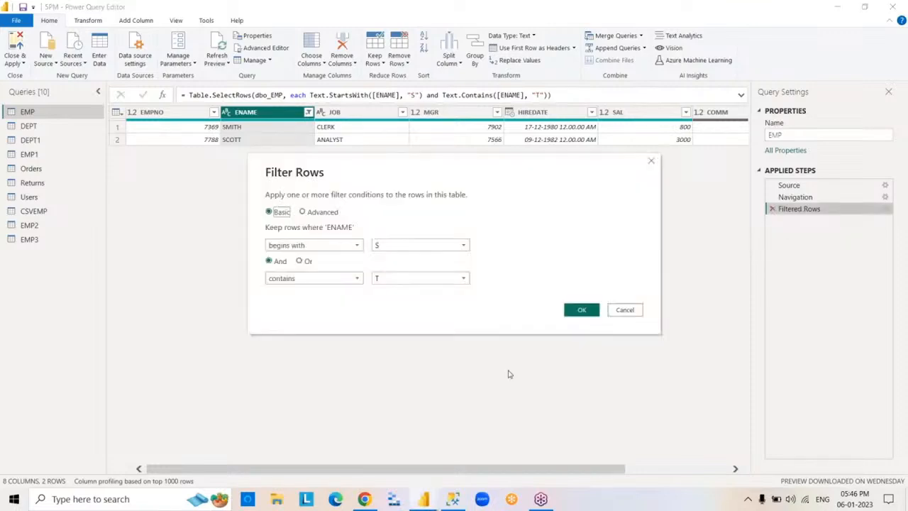
click(295, 263)
click(300, 261)
click(580, 310)
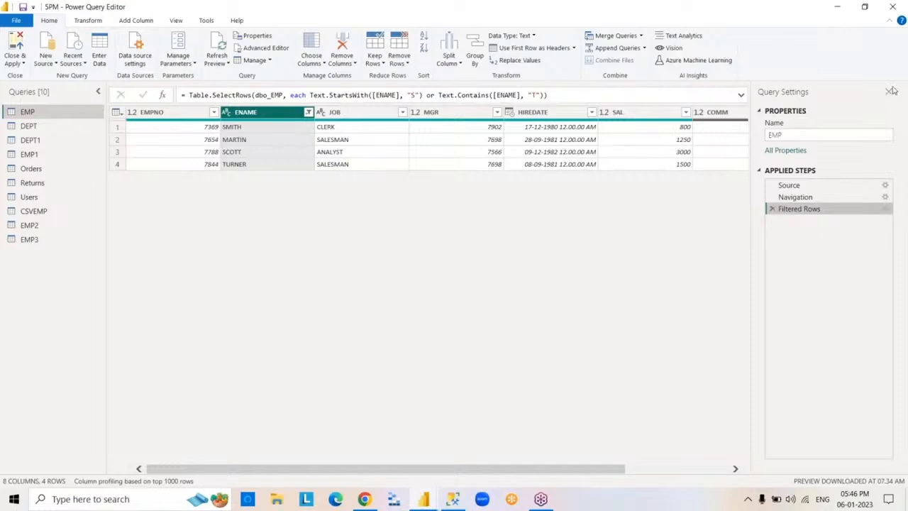
click(901, 61)
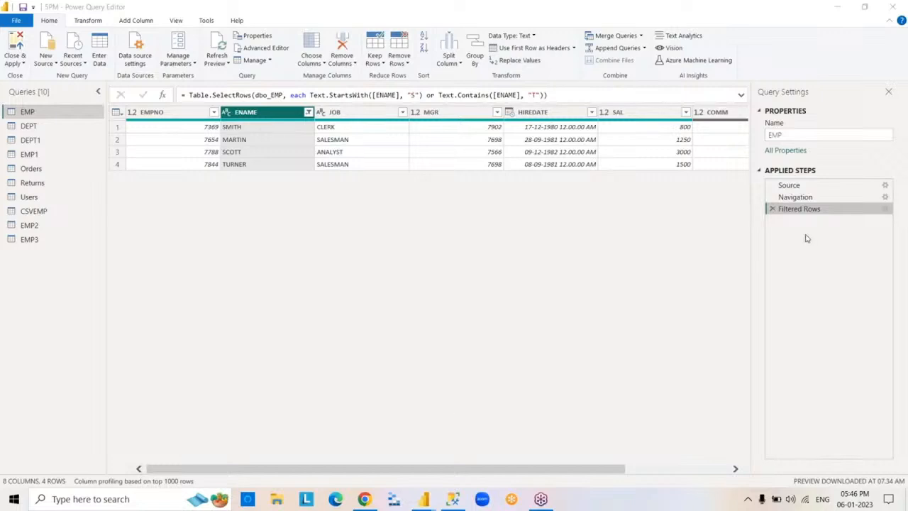
- Delete the ENAME Filtered Rows step, and apply a date filter to the HIREDATE column that keeps rows in Quarter 1
click(773, 209)
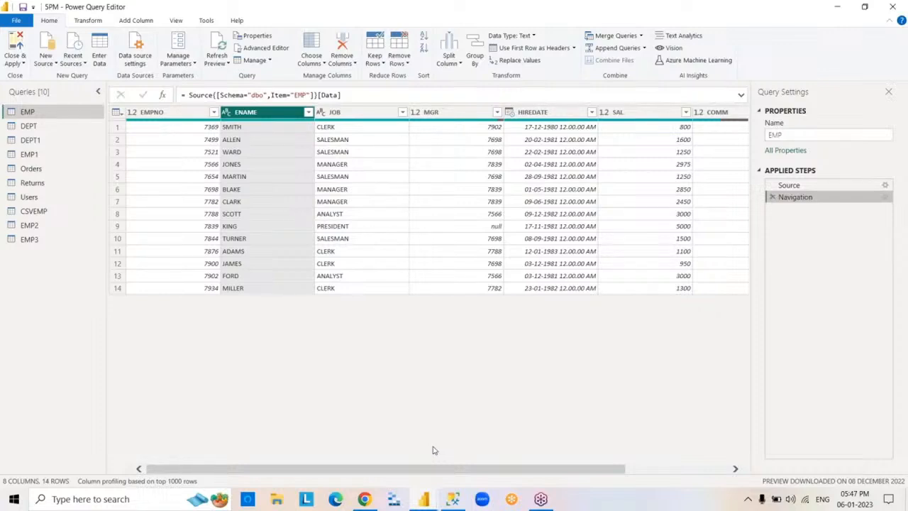
click(569, 115)
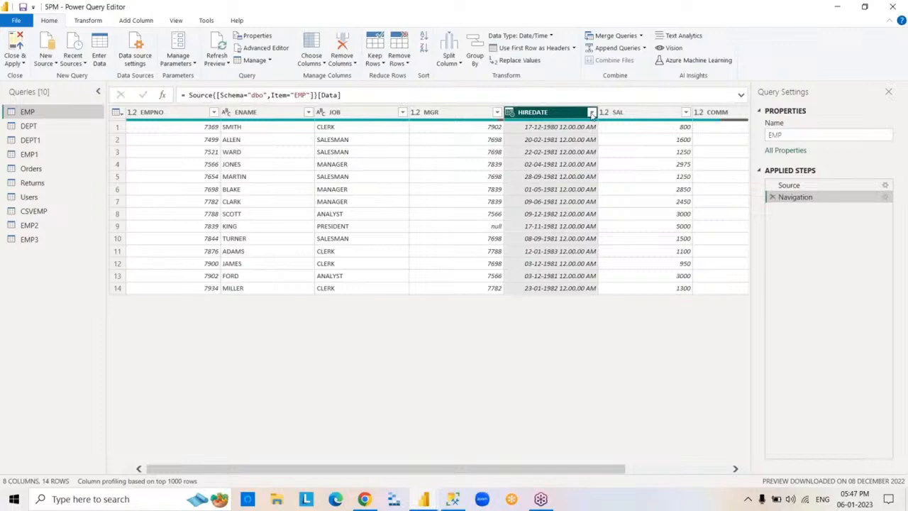
click(593, 113)
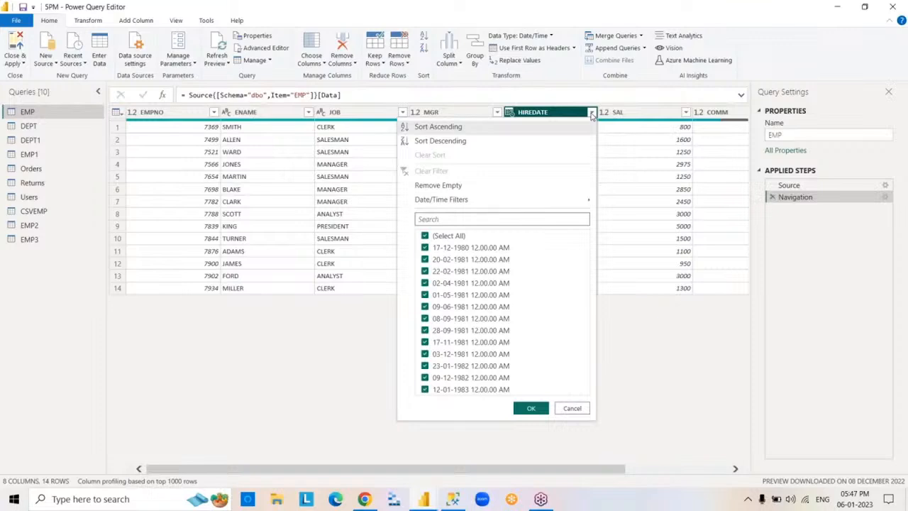
mouse_move(533, 202)
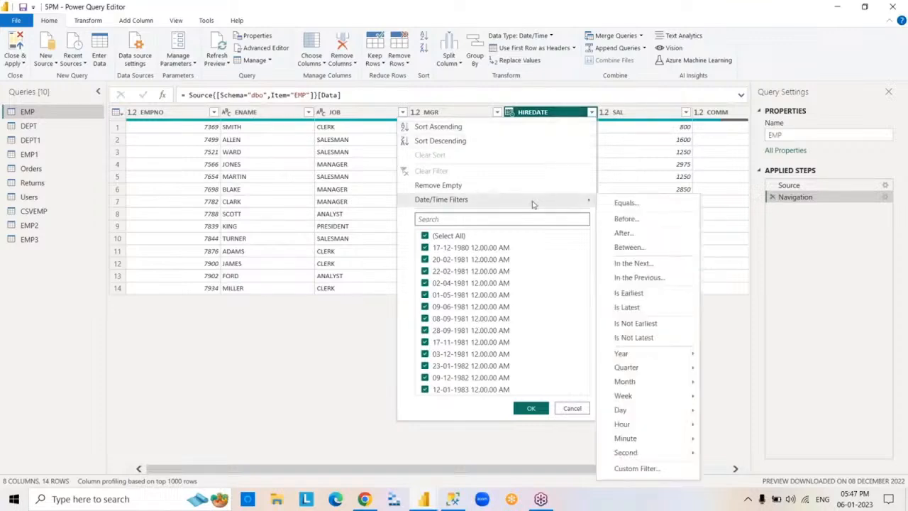
mouse_move(660, 360)
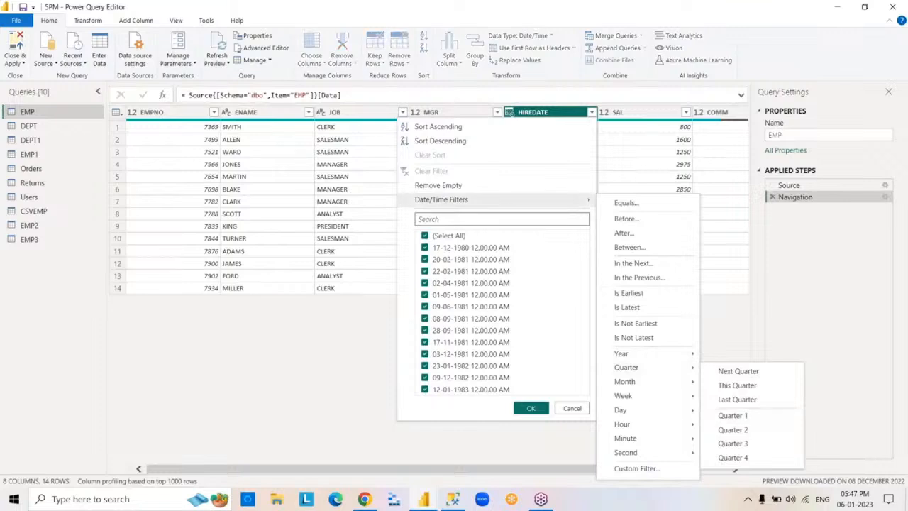
click(765, 415)
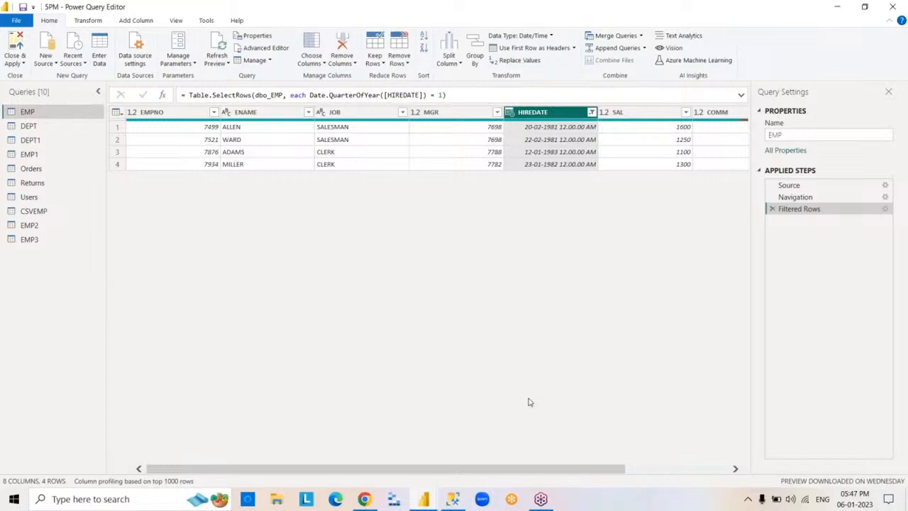
- Review the conditions of the HIREDATE quarter filter without changing them, and delete its Filtered Rows step
double_click(797, 211)
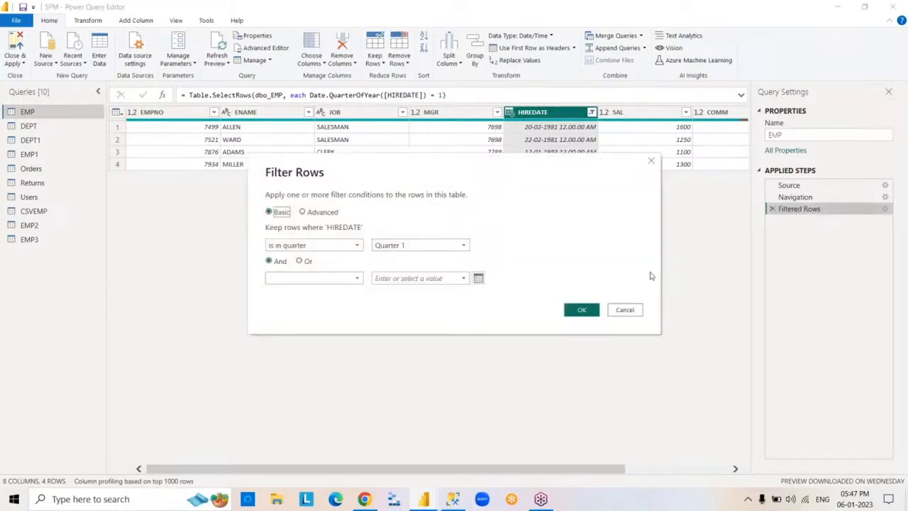
click(623, 310)
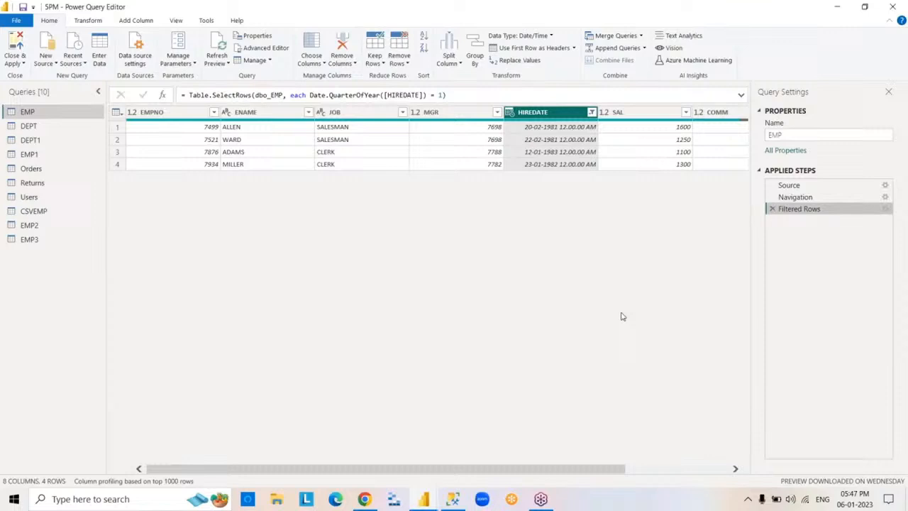
click(773, 208)
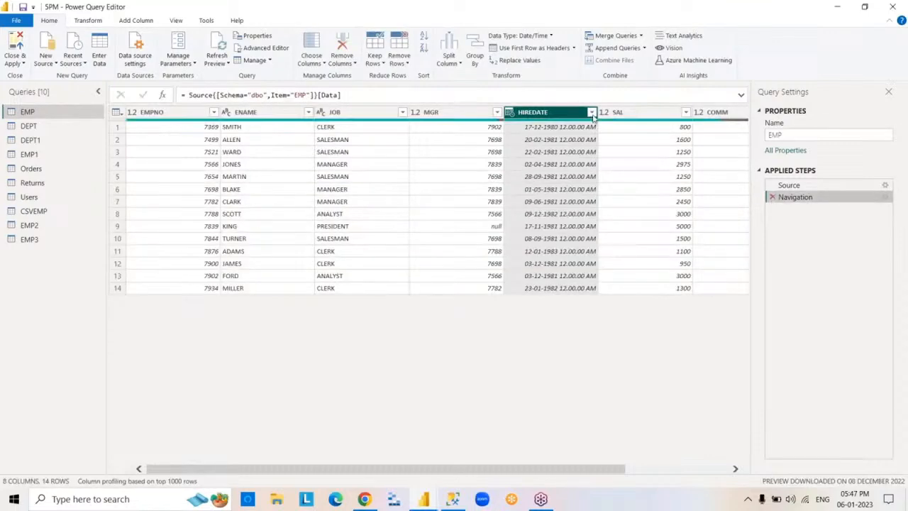
- Apply a date filter to the HIREDATE column that keeps rows in the month of June, and delete its Filtered Rows step
click(592, 113)
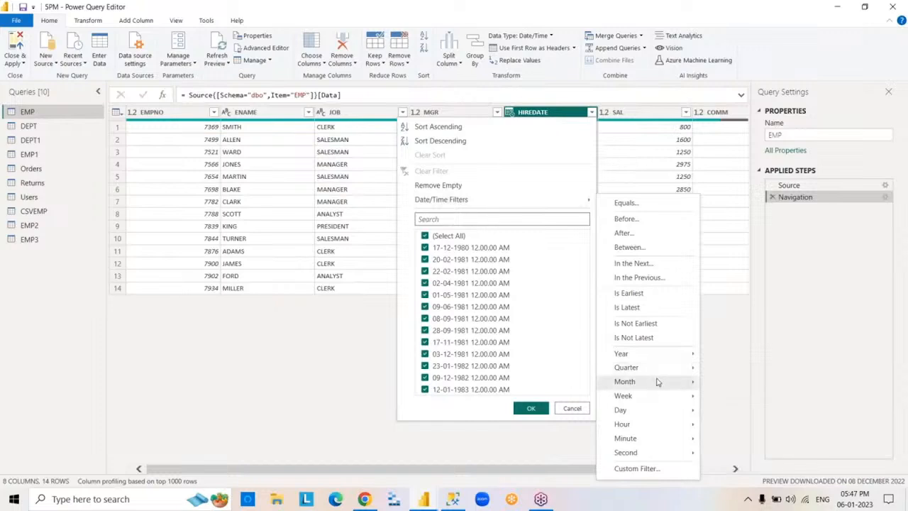
mouse_move(657, 381)
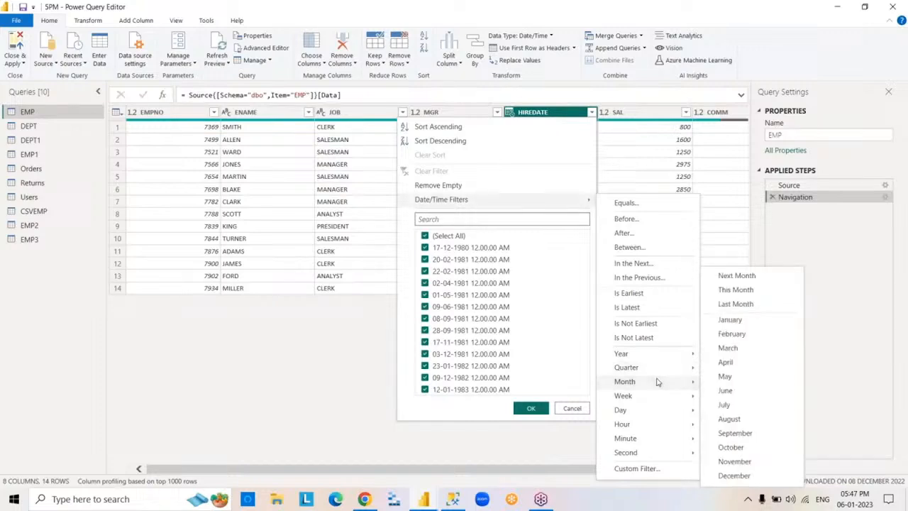
click(736, 393)
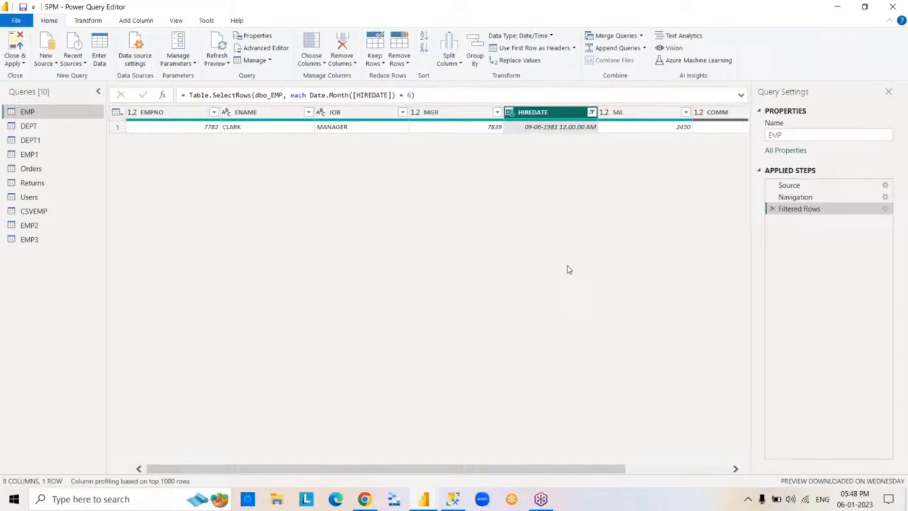
click(773, 209)
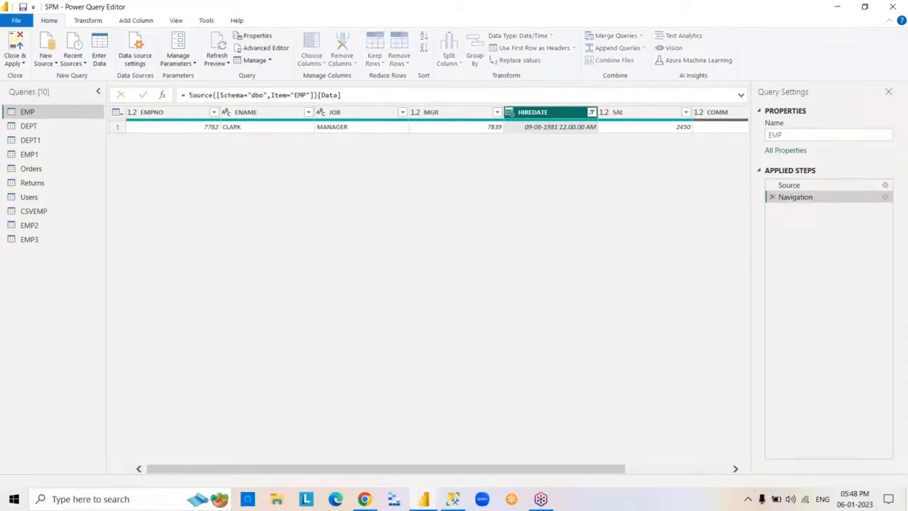
click(592, 113)
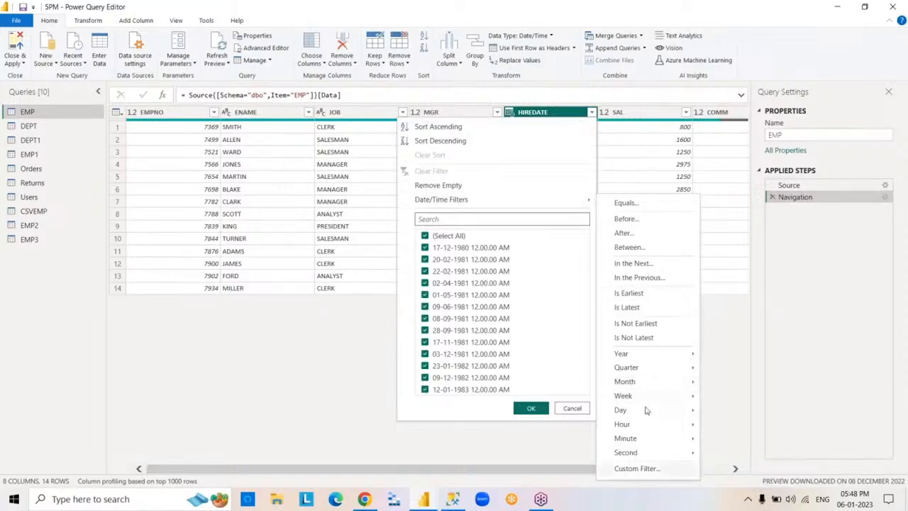
click(720, 412)
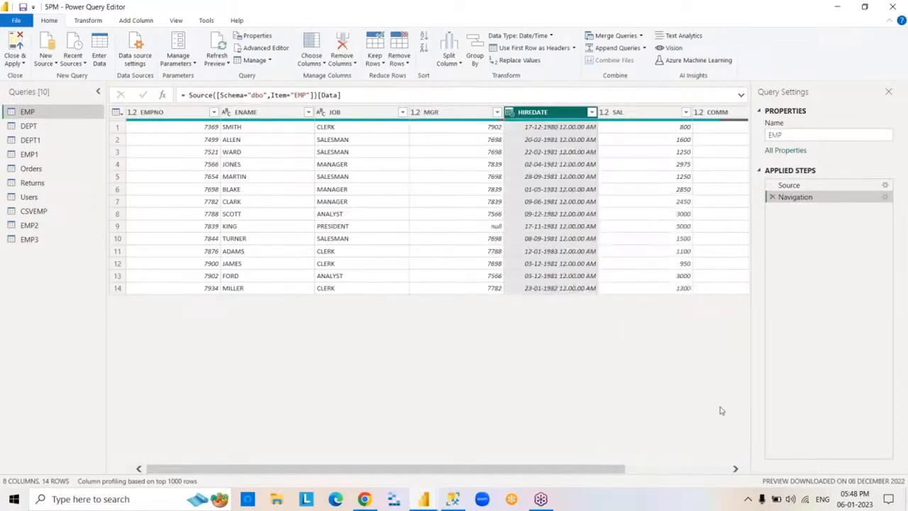
click(197, 113)
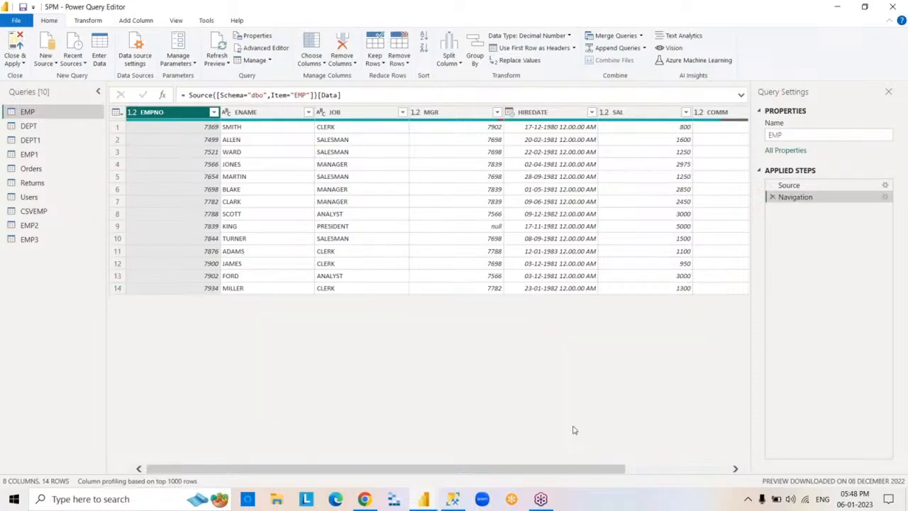
- Close Power Query Editor with its changes applied, and close Power BI Desktop with the report changes saved
click(893, 6)
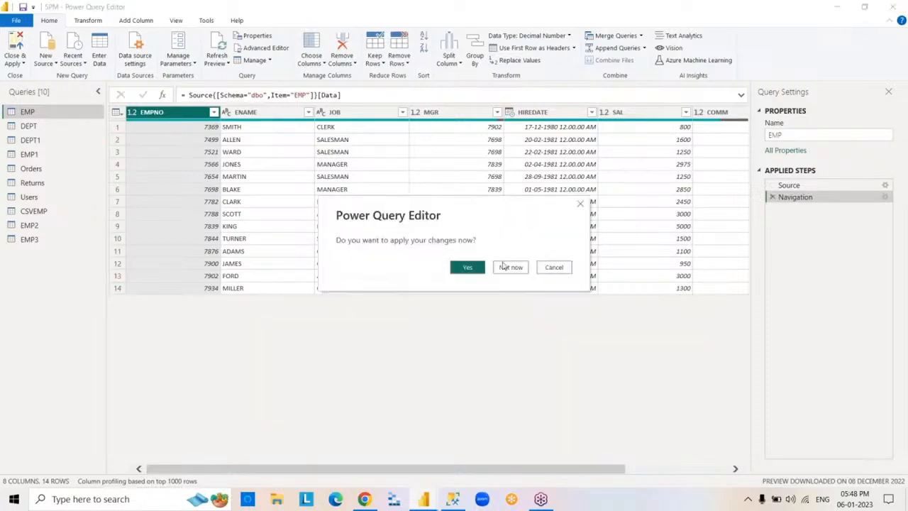
click(469, 268)
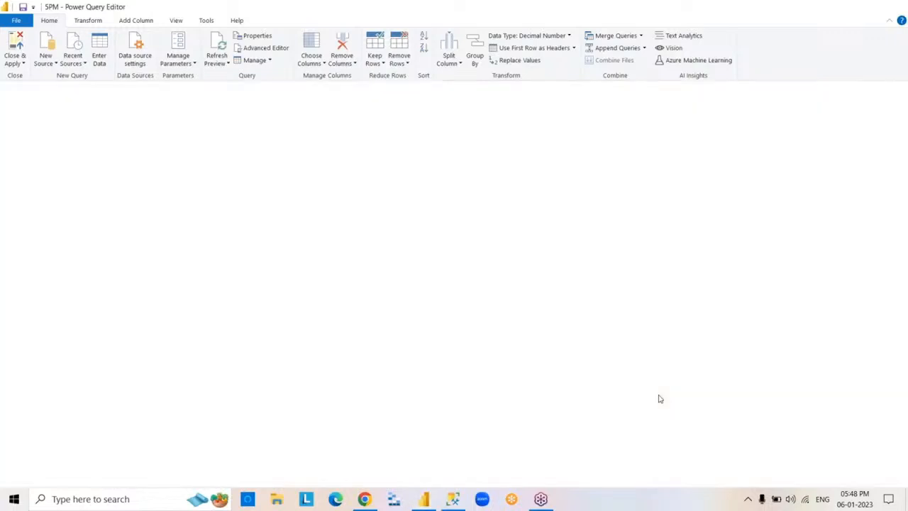
click(897, 10)
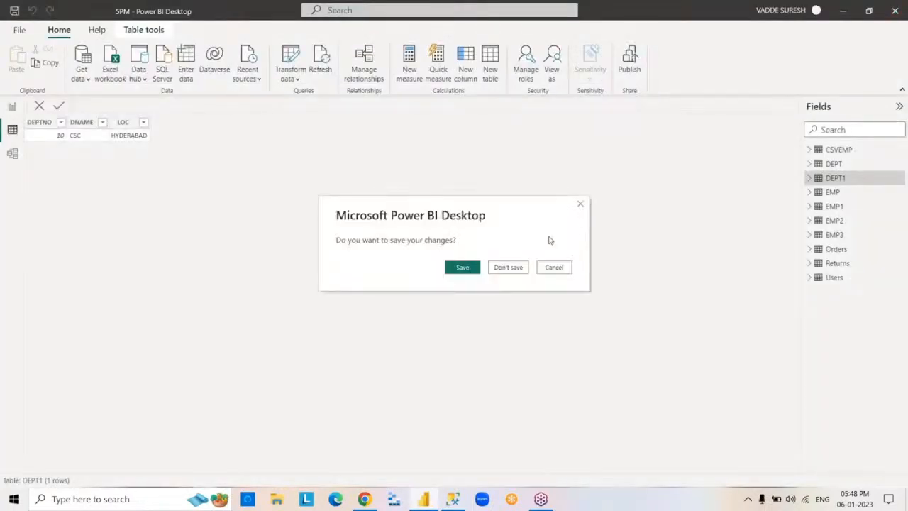
click(462, 267)
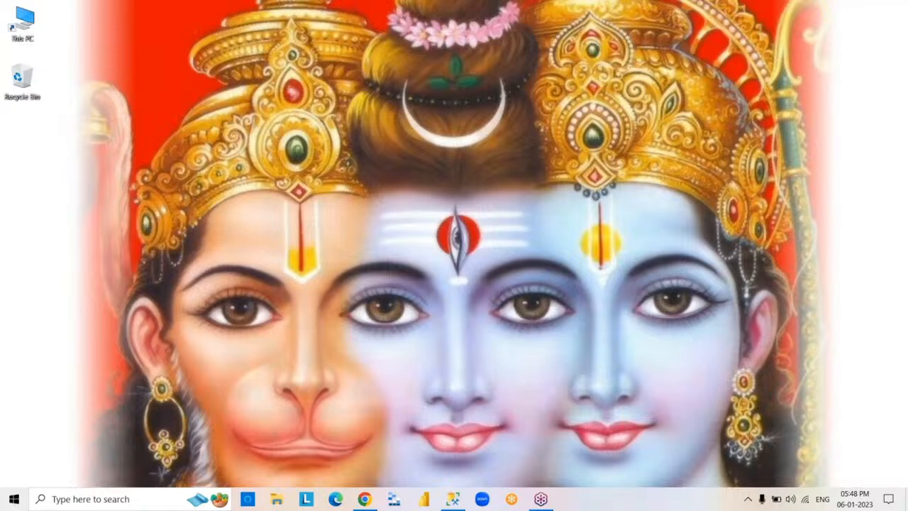
- Close SQL Server Management Studio without saving the changes to SQLQuery2.sql
click(453, 500)
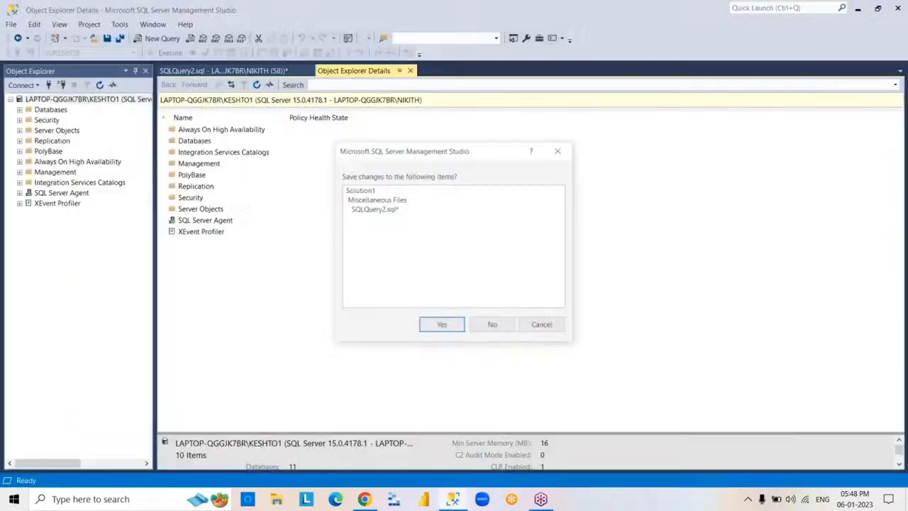
click(492, 325)
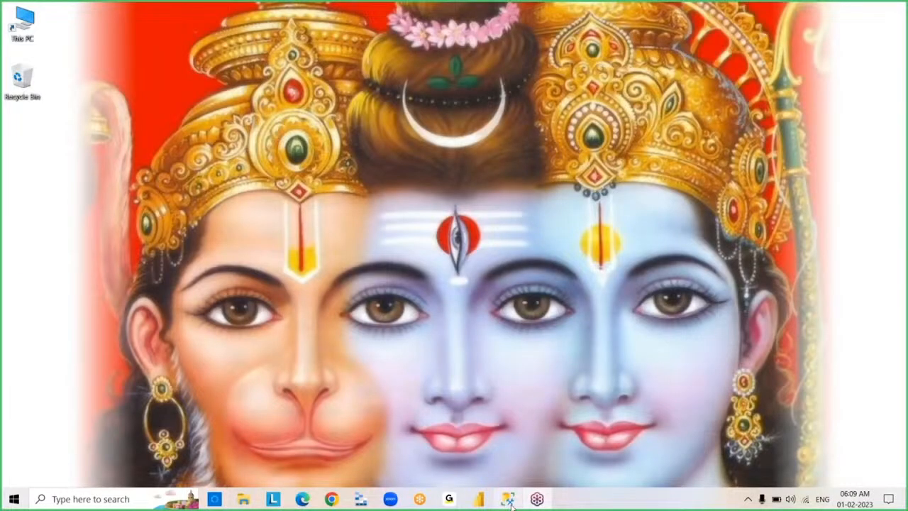
- Launch SQL Server Management Studio and connect to the LAPTOP-QGGJK7BR\KESHTO1 database engine with Windows Authentication
click(508, 499)
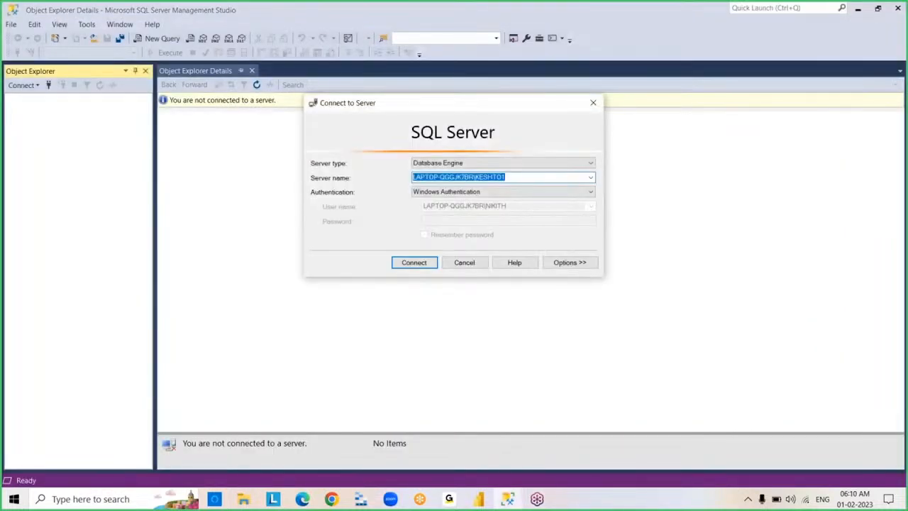
key(Return)
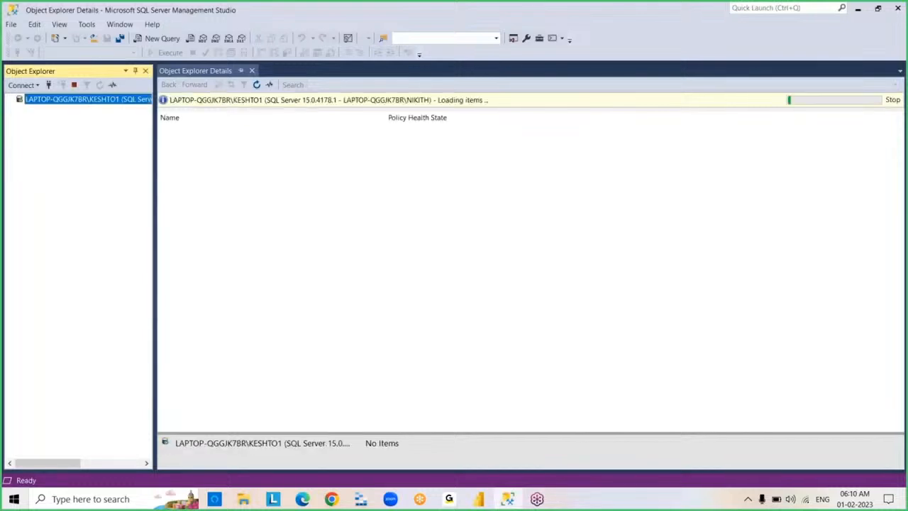
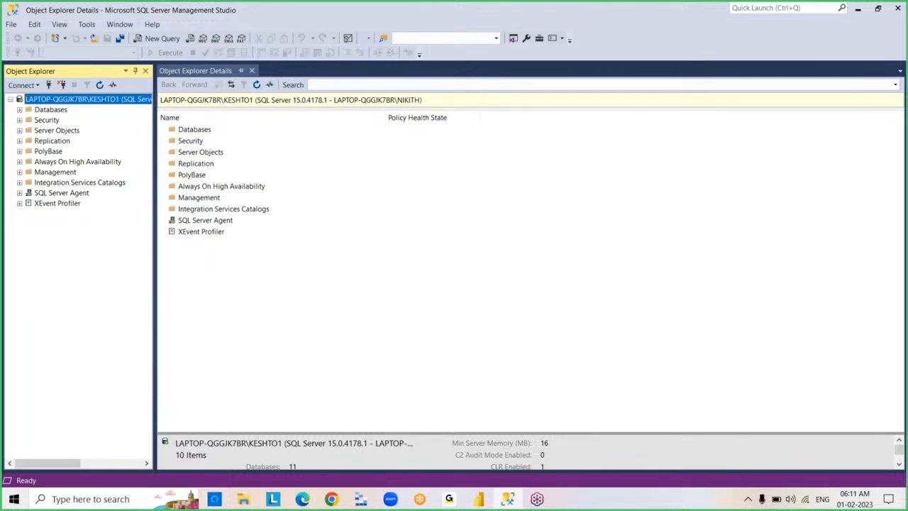
- Open two new query windows and close SQLQuery1.sql, keeping SQLQuery2.sql for the session
click(897, 184)
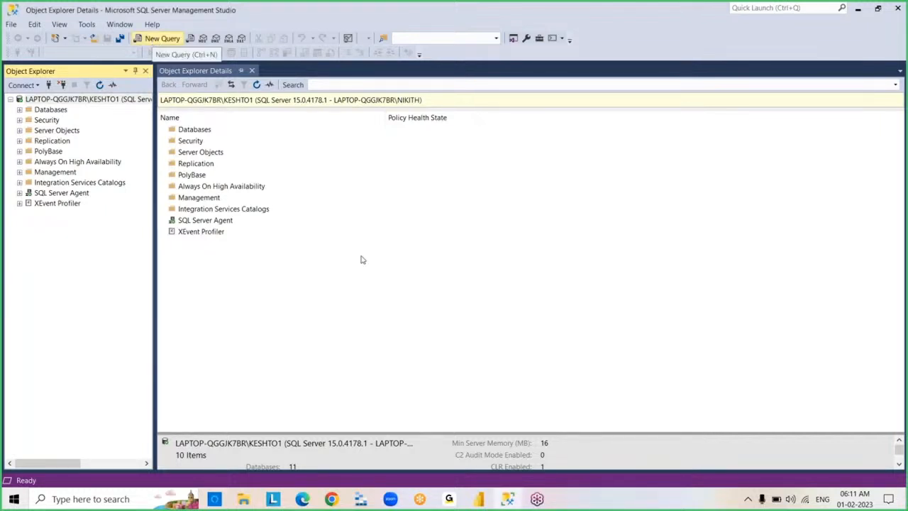
key(ctrl+n)
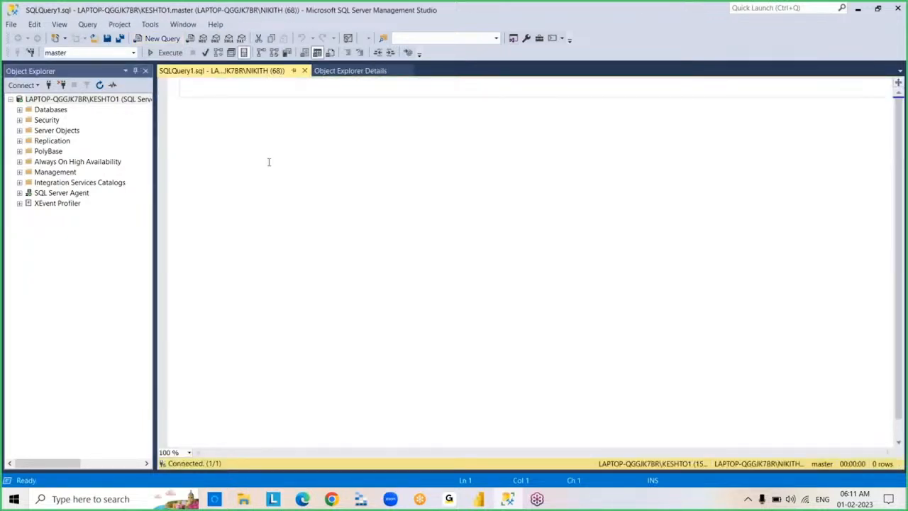
click(156, 40)
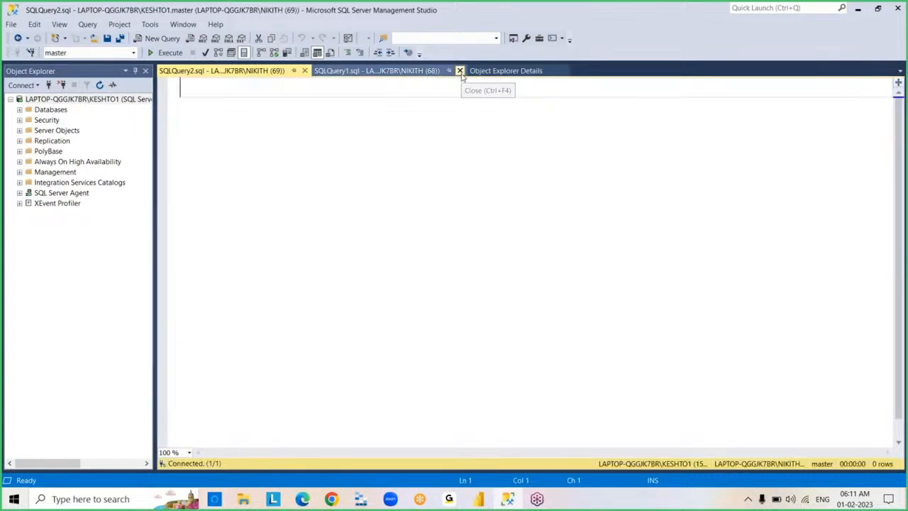
click(462, 71)
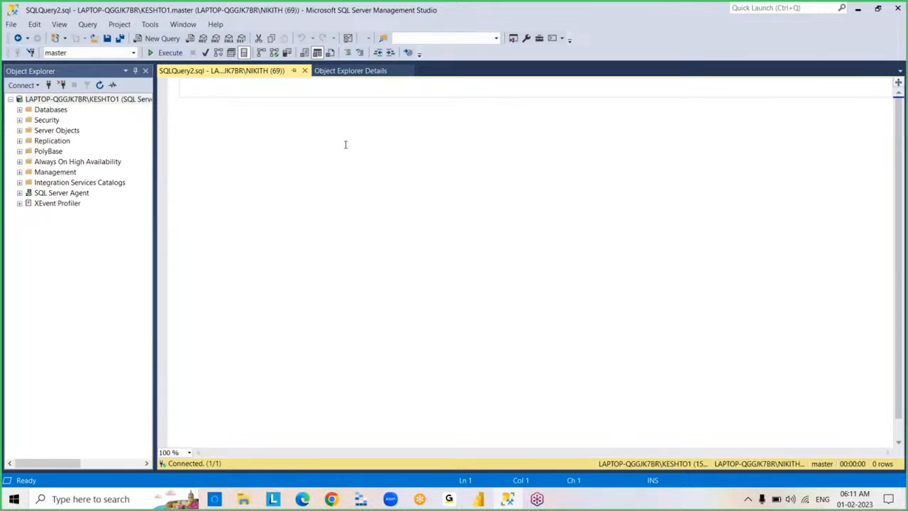
- Execute USE SURESHDB in the empty query to switch to the SURESHDB database
key(Caps_Lock)
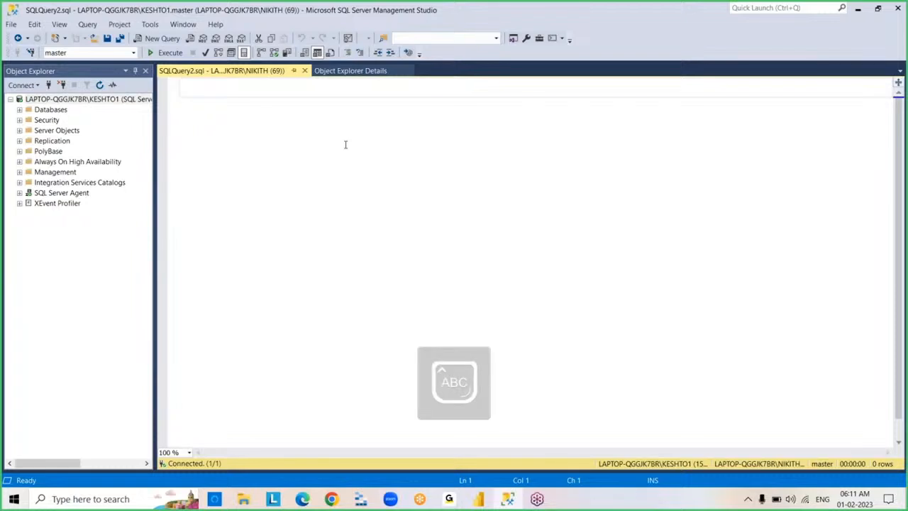
text(USE )
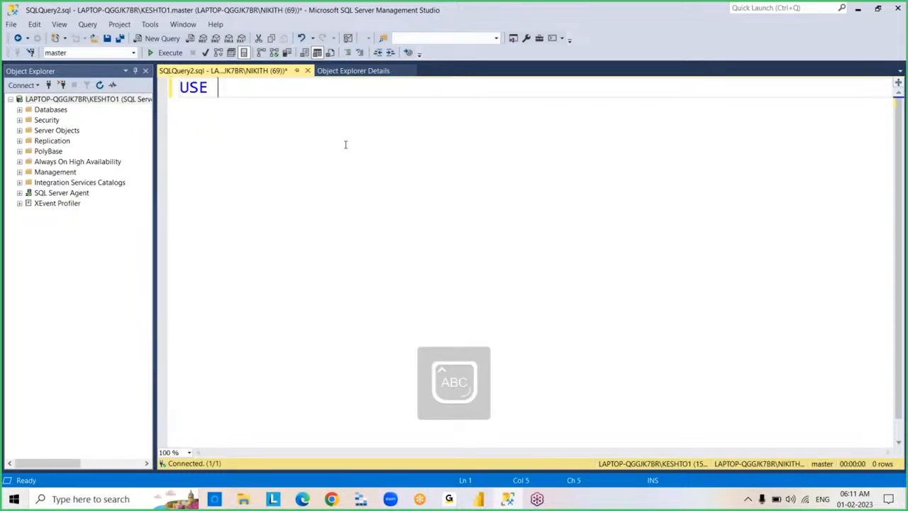
text(SURESHDB)
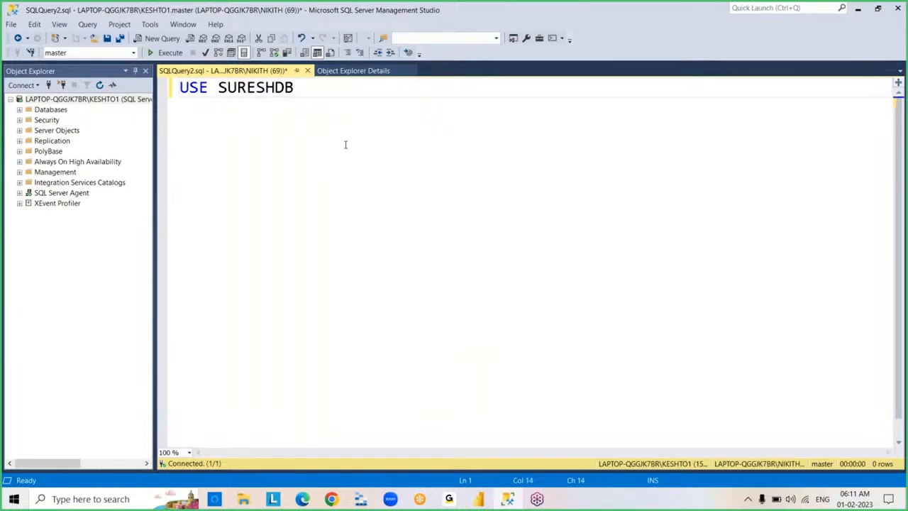
click(168, 53)
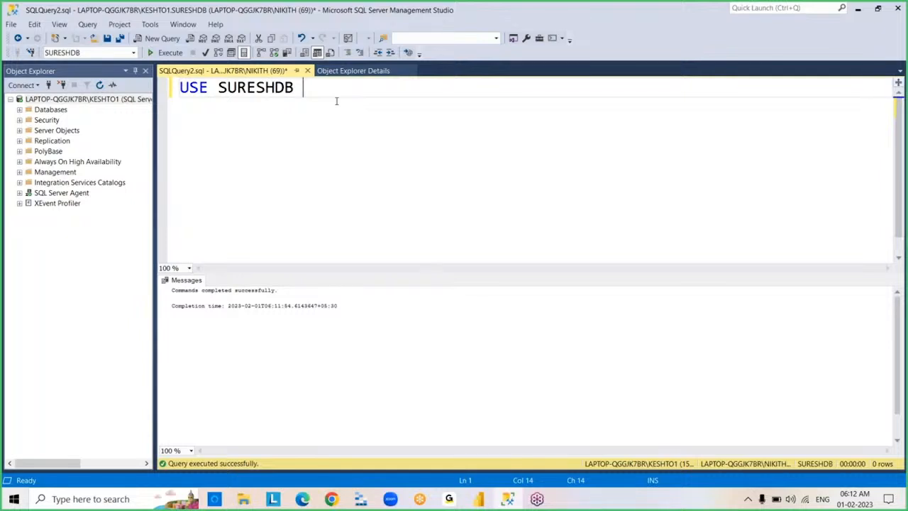
- Clear the query, write the note DDL, and replace it with the keyword CREATE
key(ctrl+a)
key(Delete)
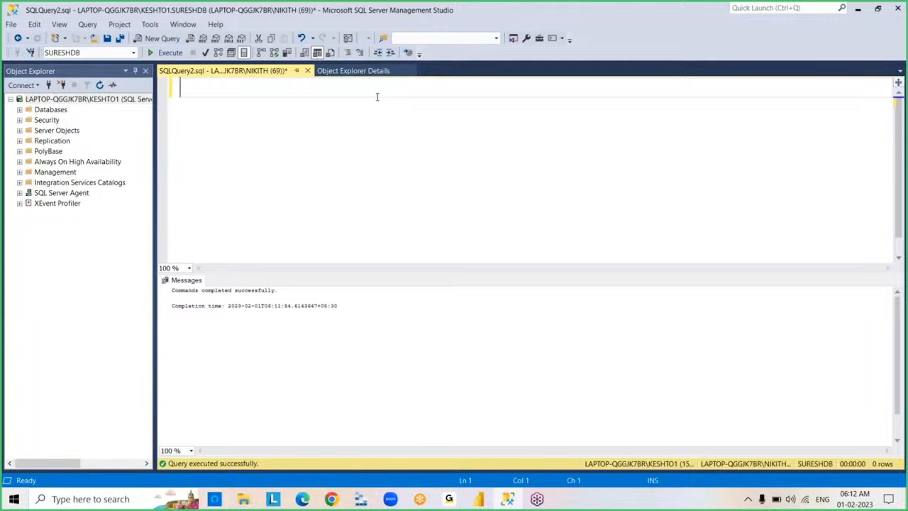
text(DDL)
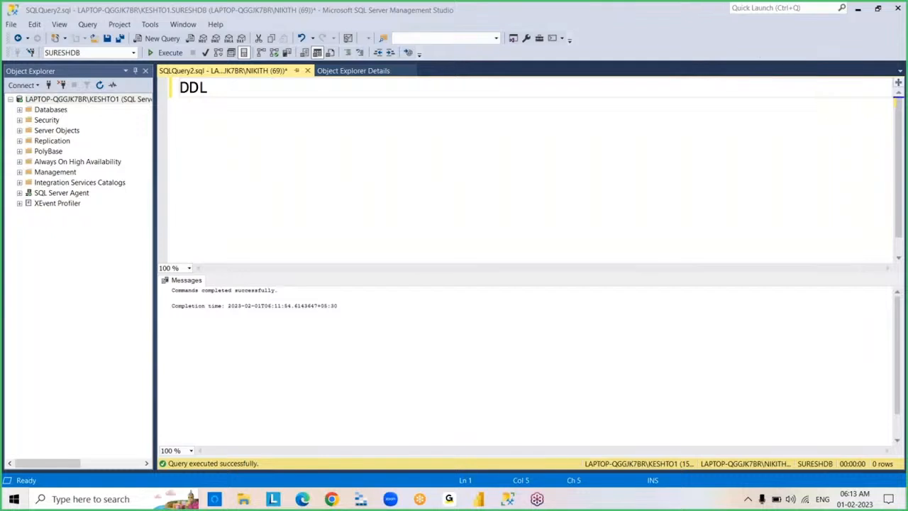
click(730, 47)
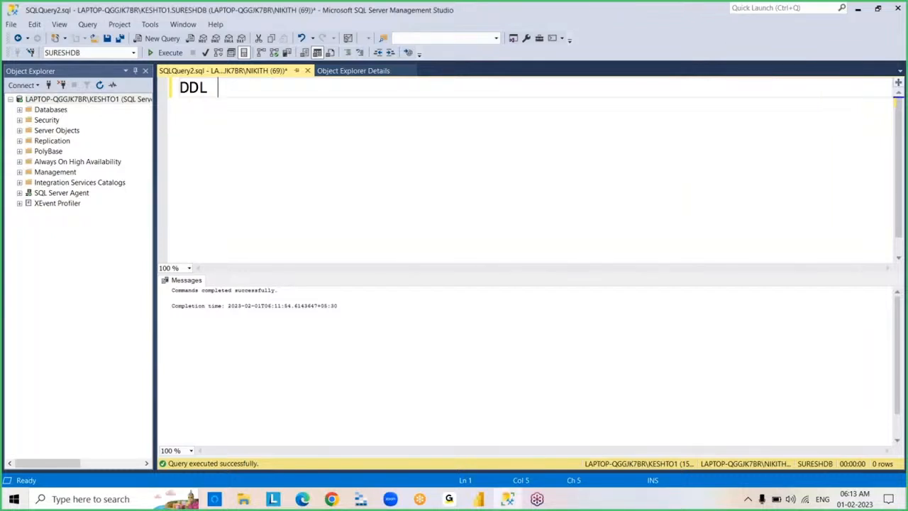
key(ctrl+a)
key(BackSpace)
text(CREATE)
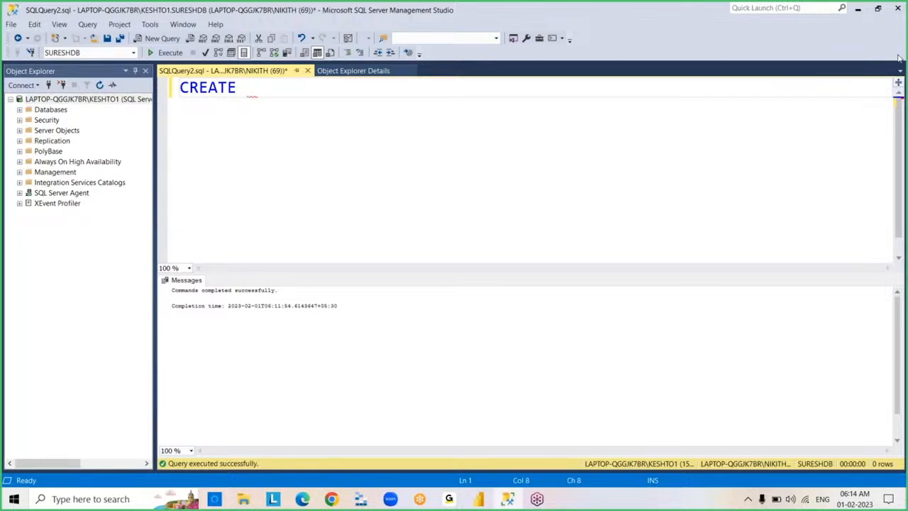
- Switch to the GoTo meeting, turn the microphone on, and return to SQL Server Management Studio
click(448, 500)
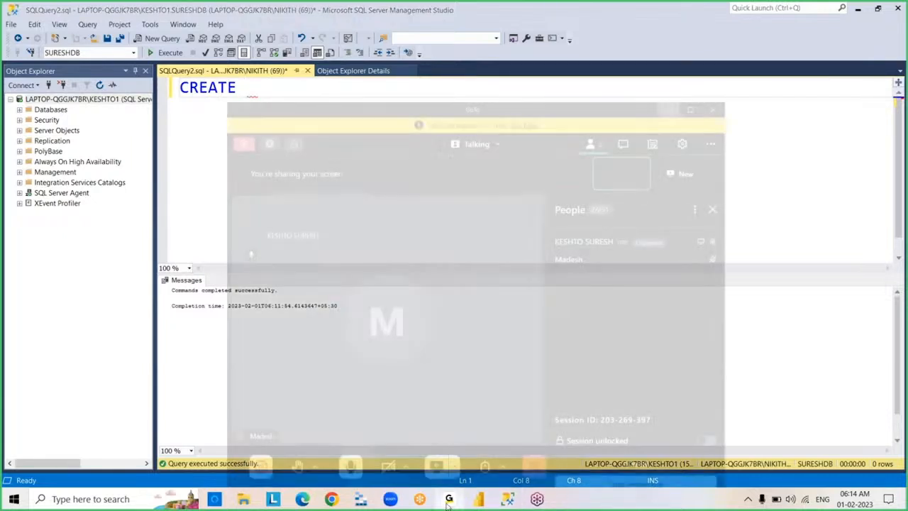
click(320, 442)
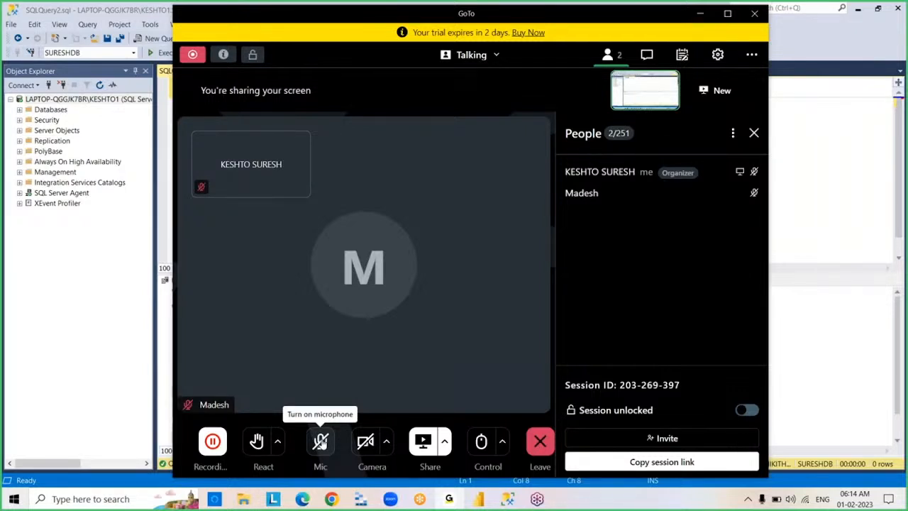
click(320, 441)
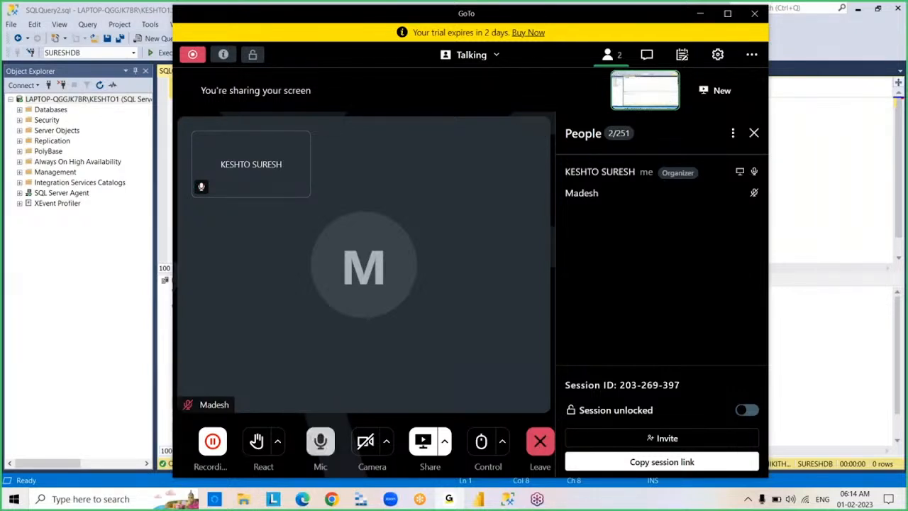
click(700, 14)
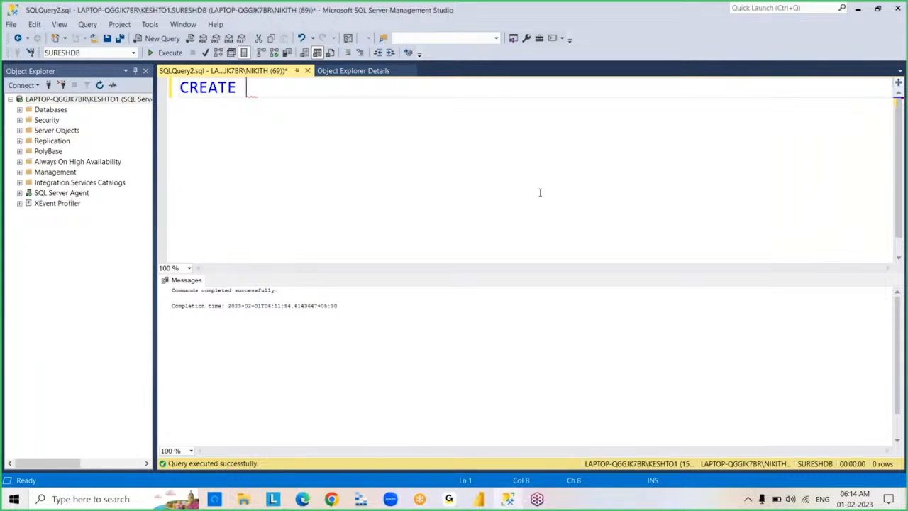
- Extend the CREATE statement to define a table named PRODUCTS with a first column PID of type INT
text(TABLE )
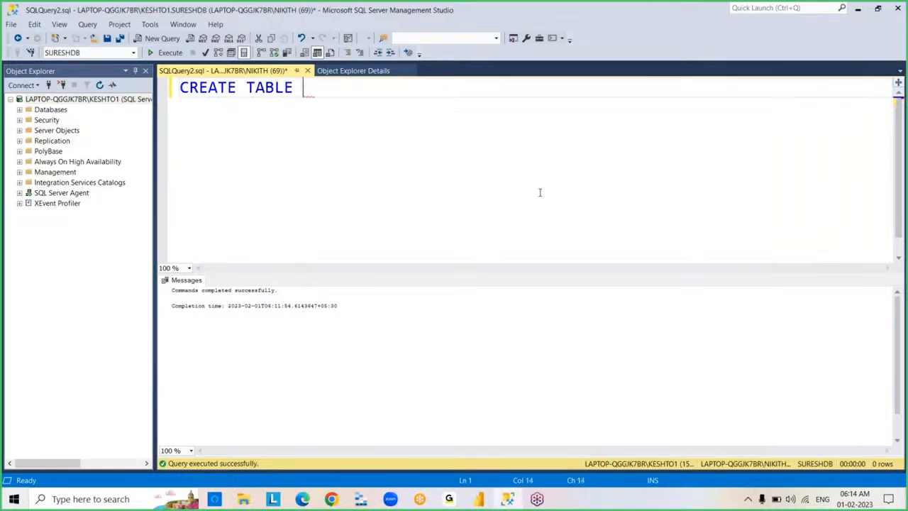
text(PRODUC)
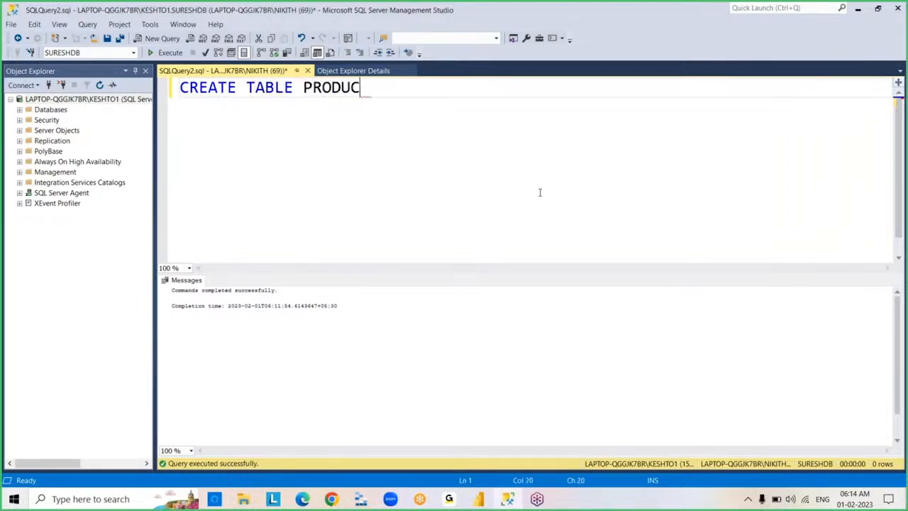
text(TS)
text(()
text(PID )
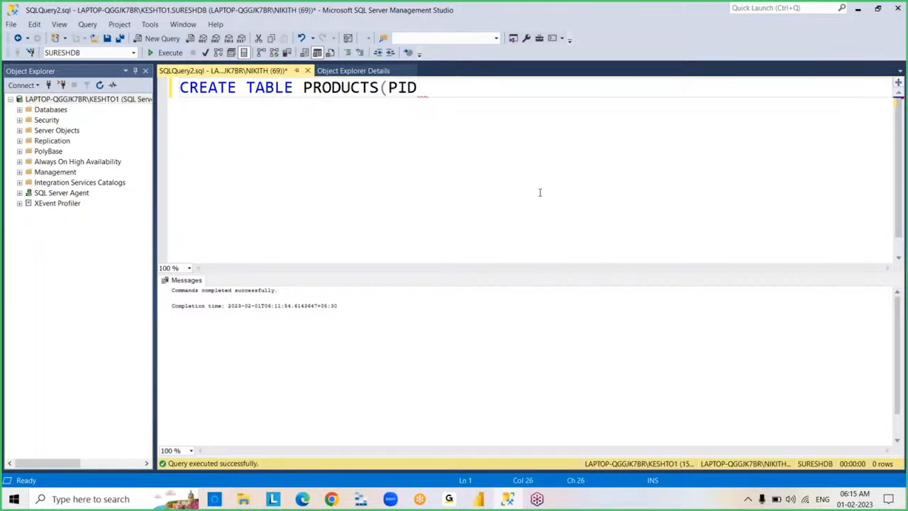
text(INT,)
- Add the columns PNAME VARCHAR(20) and ORDERDATE DATETIME to the PRODUCTS table definition
text(PNAME VA)
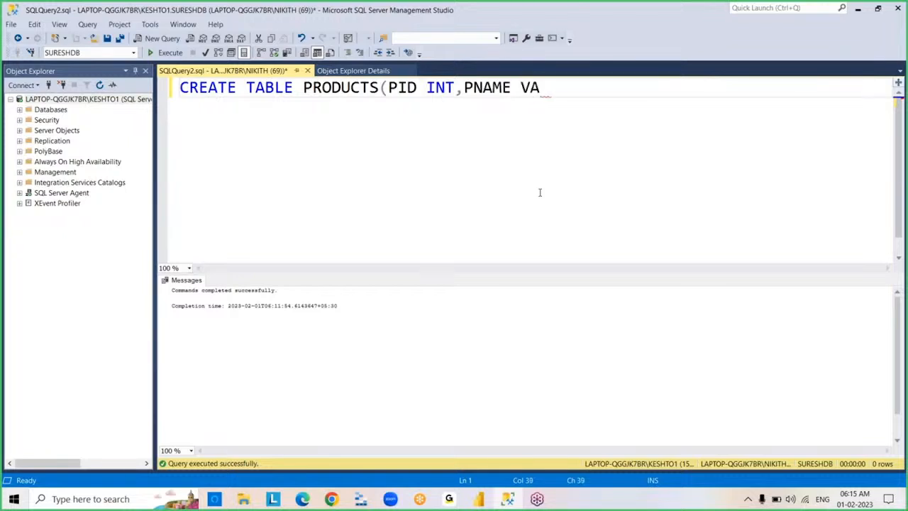
text(RCHAR(2)
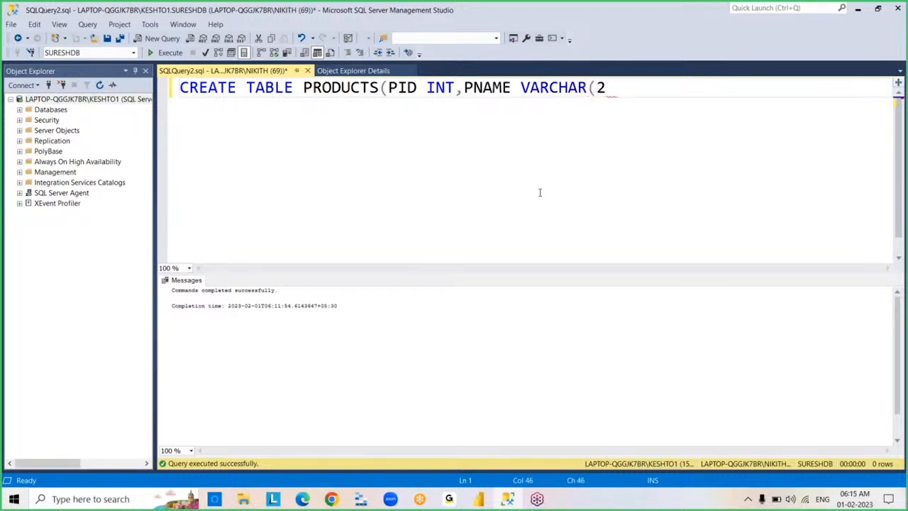
text(0),)
text(ORDERDAT)
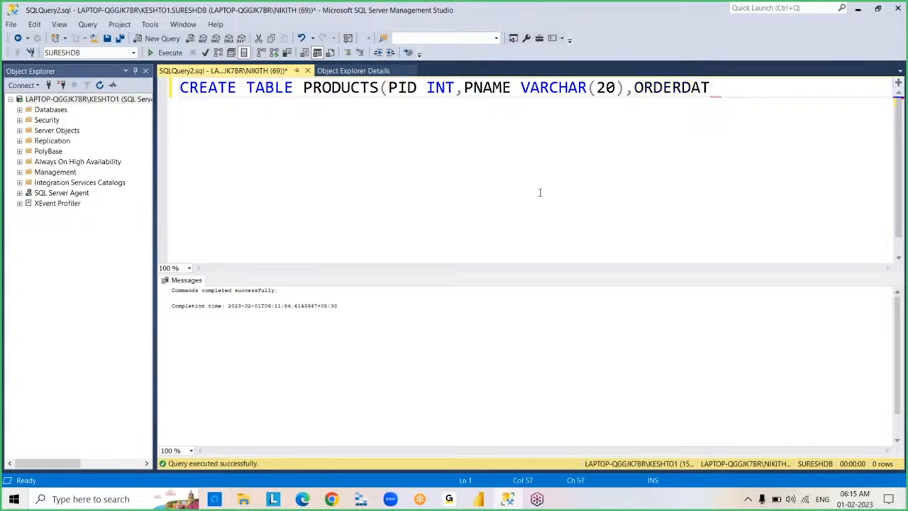
text(E DATETIME,)
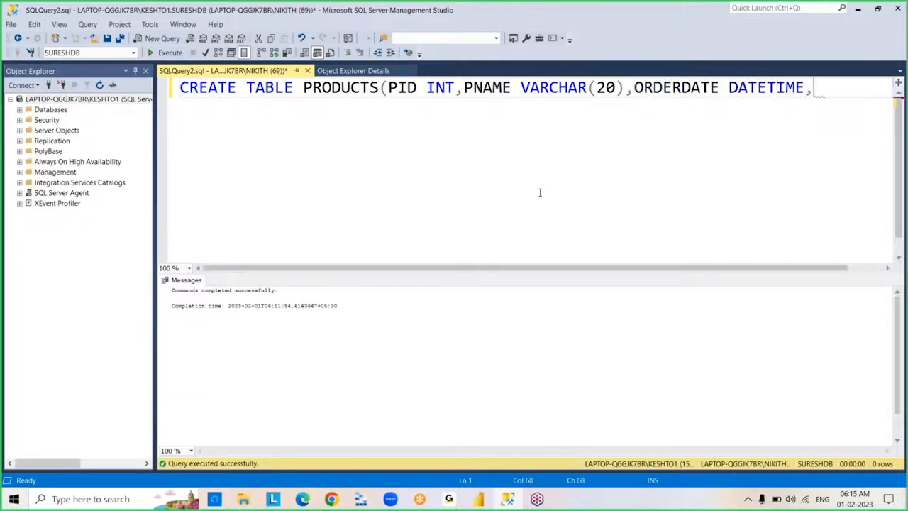
key(Return)
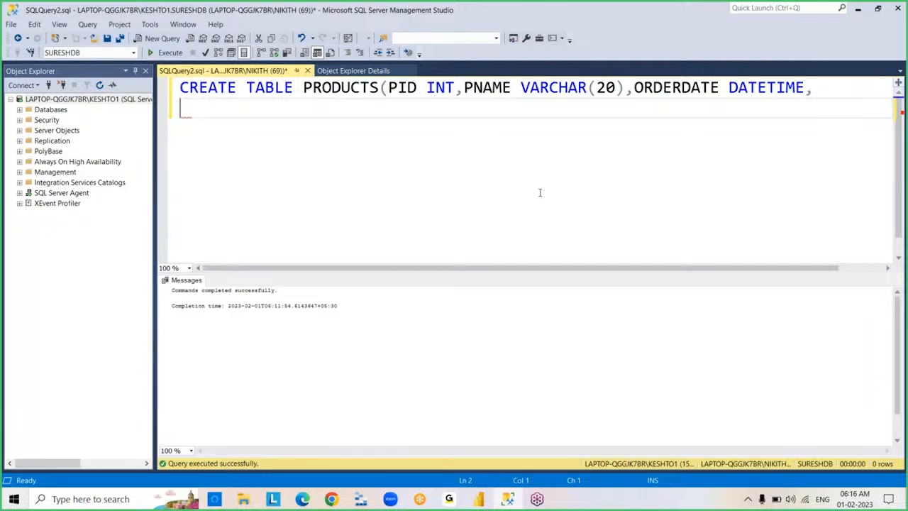
- Finish the definition on a second line with COLOR VARCHAR(20), and execute it to create the PRODUCTS table
text(COLOR )
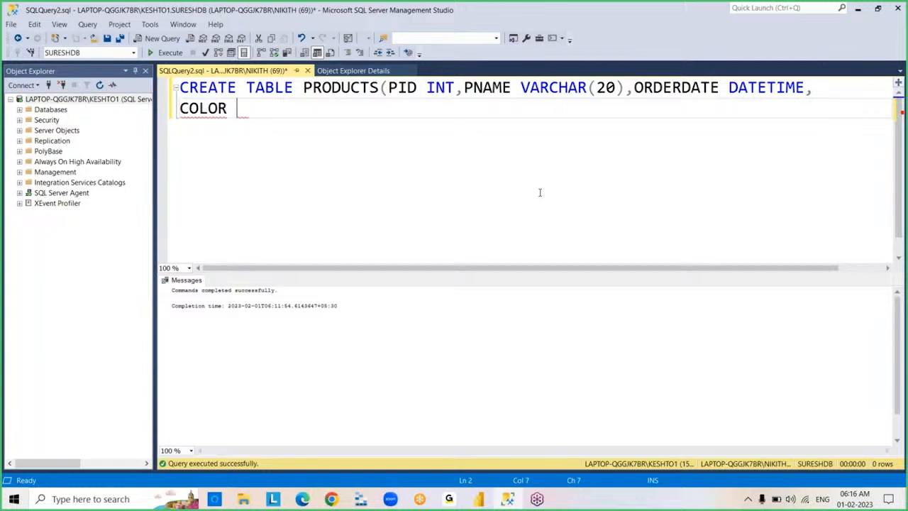
text(VARCHAR(20)))
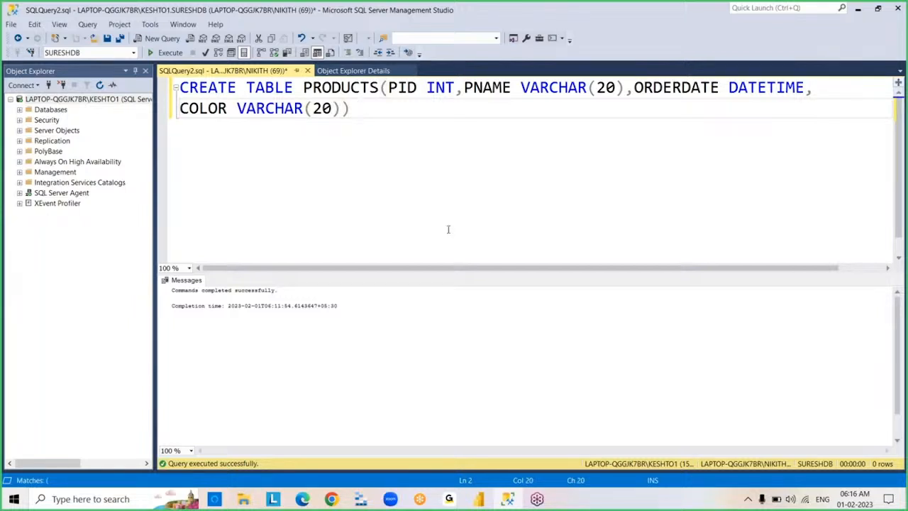
click(169, 53)
- Replace the query with SP_HELP PRODUCTS and execute it to inspect the table's structure
key(ctrl+a)
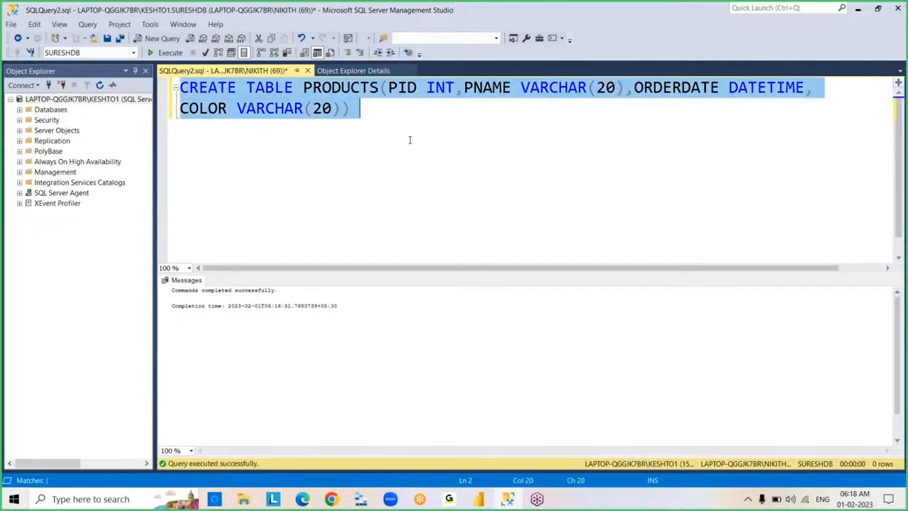
key(Delete)
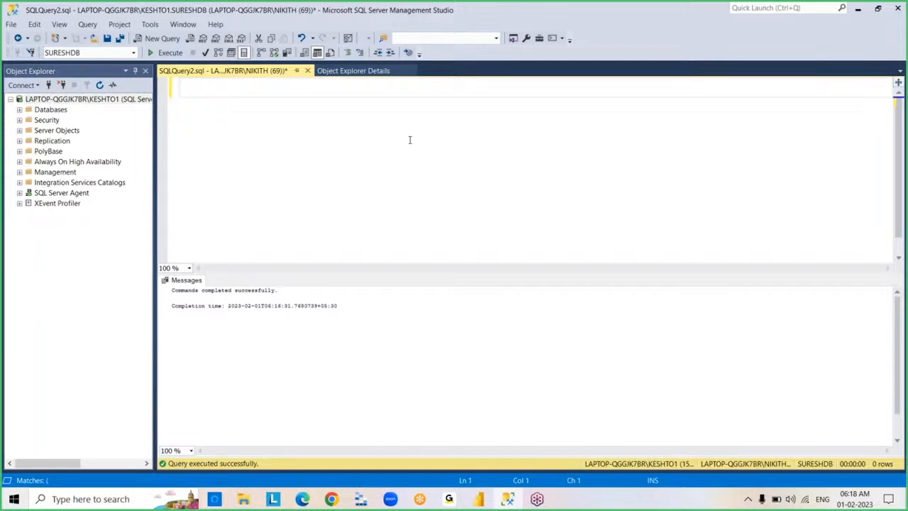
text(SP_HELP )
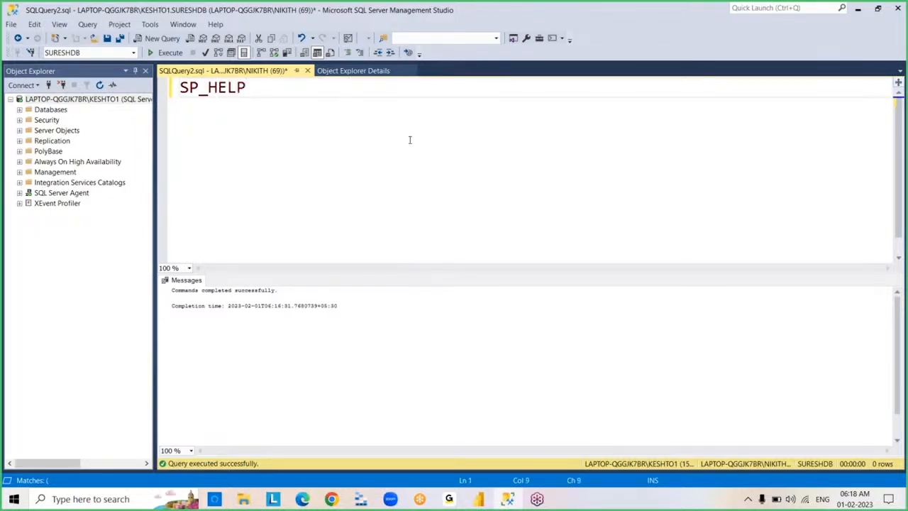
text(PRODUCTS)
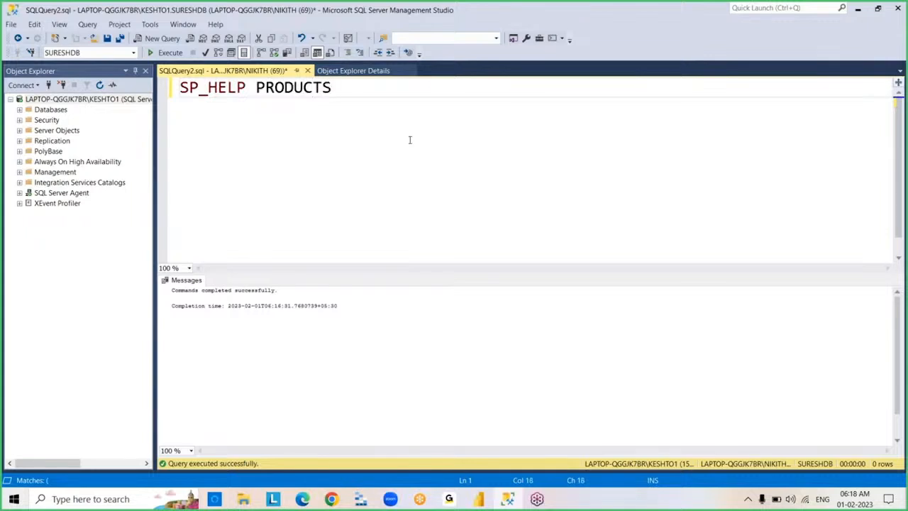
key(F5)
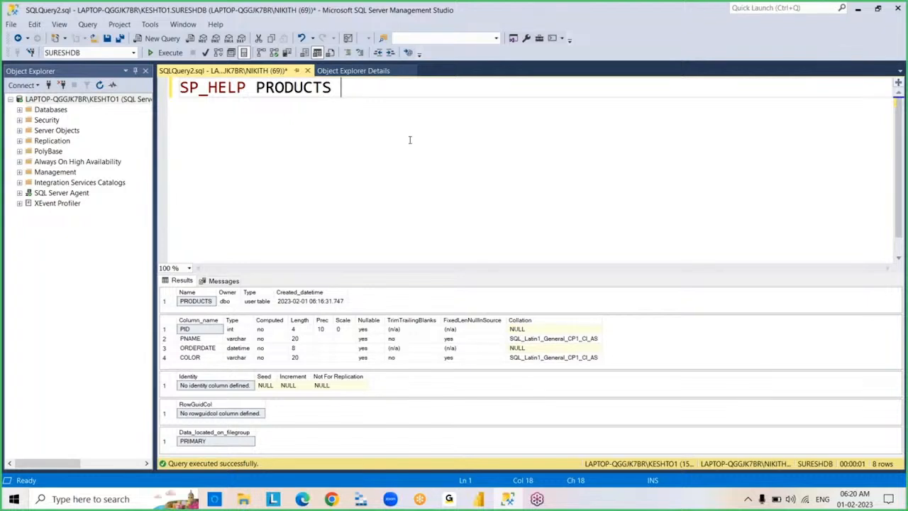
- Replace the query with an ALTER TABLE PRODUCTS ADD statement whose first new column is SALESAMOUNT of type INT
key(ctrl+a)
key(Delete)
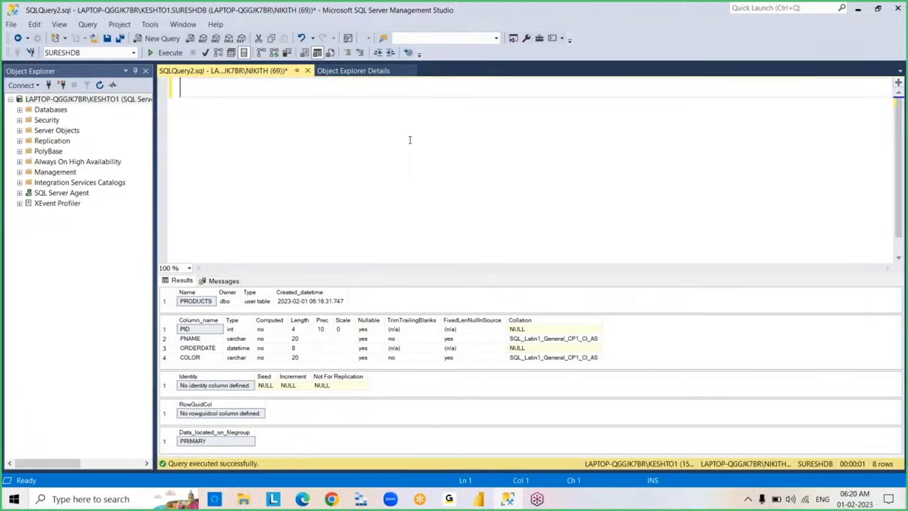
text(ALTER TABLE)
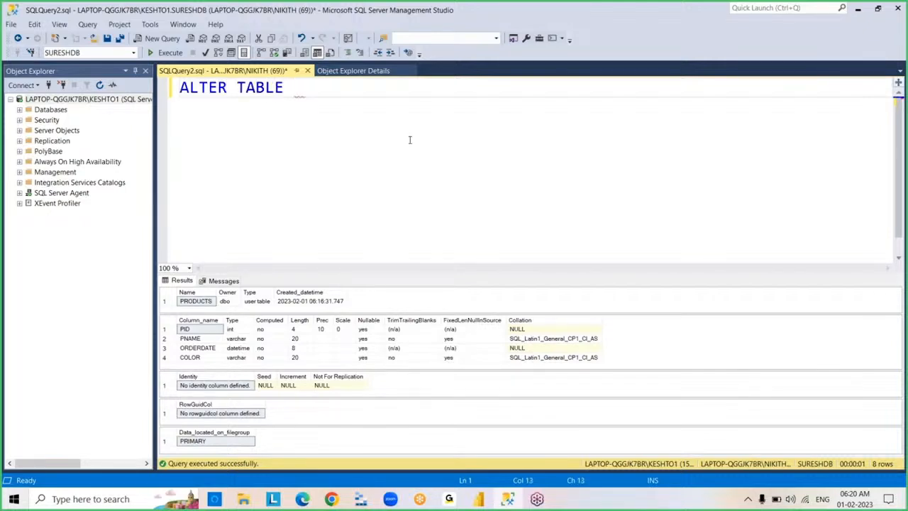
text( PRODUCTS ADD)
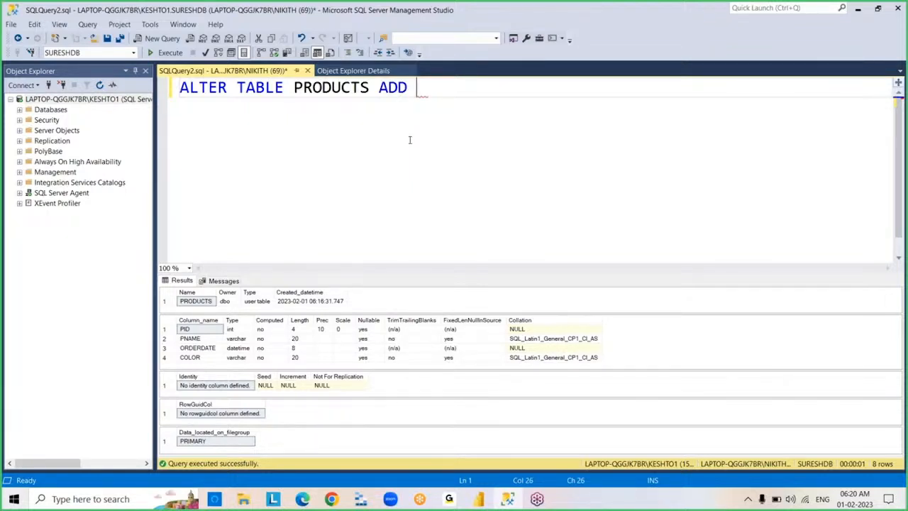
text(SALESAMOUNT INT,)
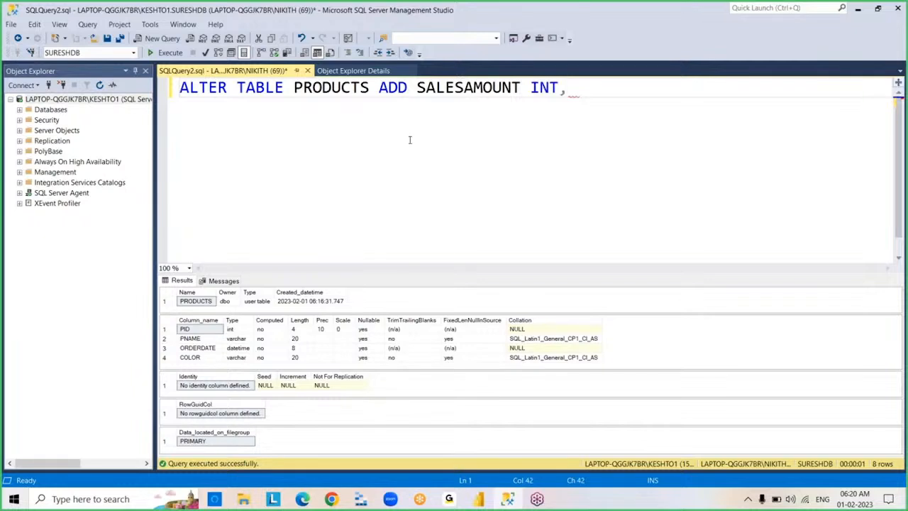
- Append the column CATEGORY VARCHAR(10) to the ALTER TABLE statement and execute it
text(CATEGORY)
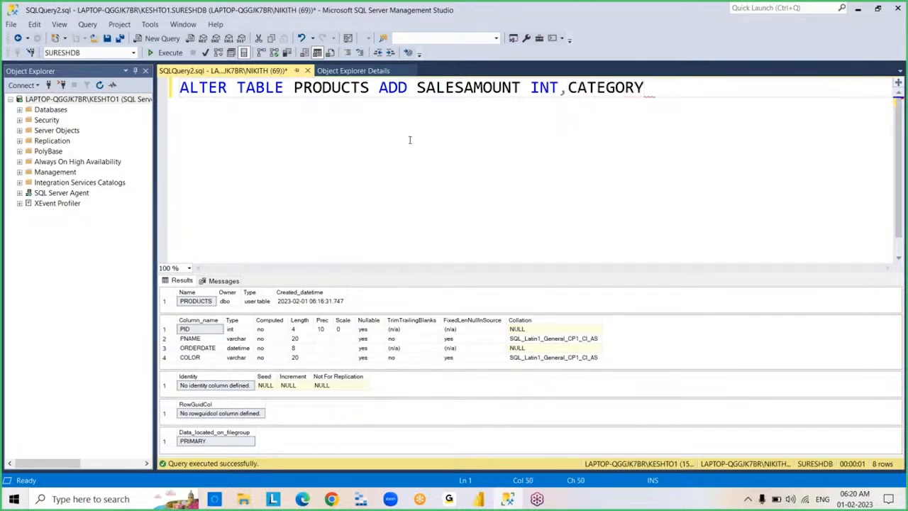
text( VARCHAR(10))
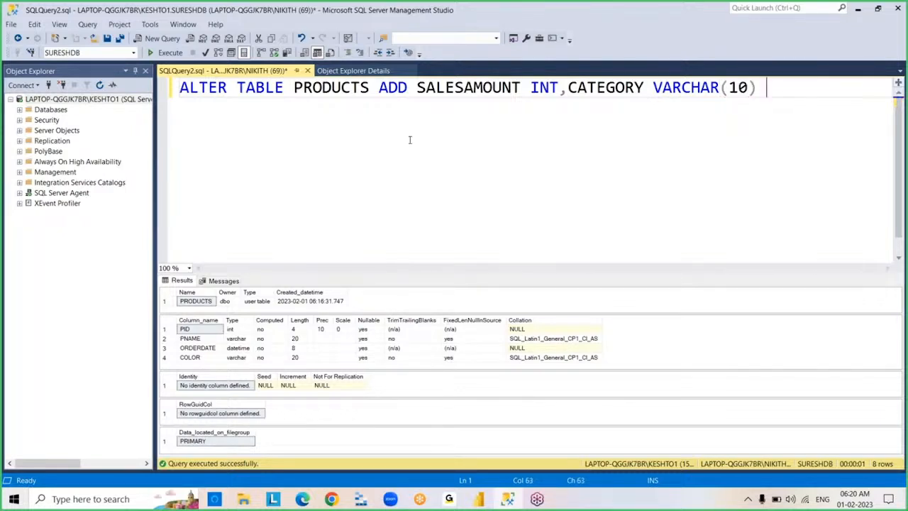
click(168, 52)
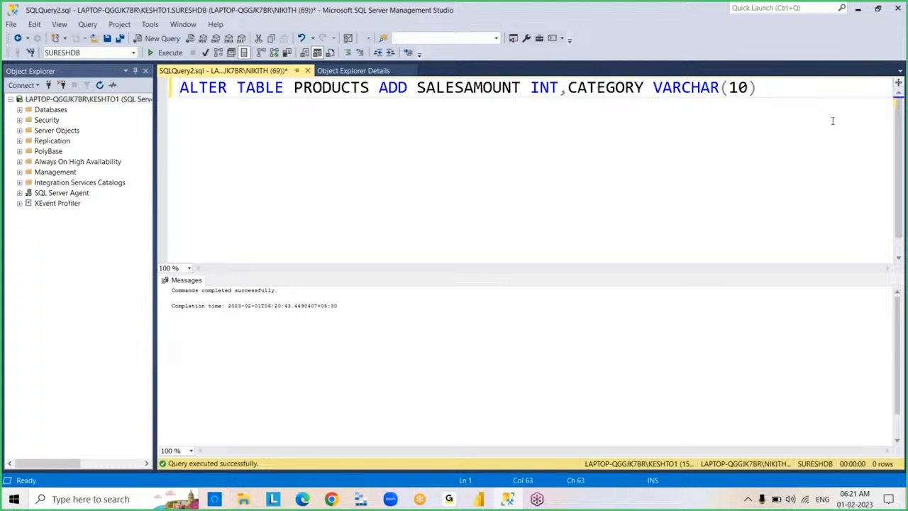
- Run SP_HELP PRODUCTS in place of the ALTER statement and highlight SALESAMOUNT and CATEGORY in the column list
key(ctrl+a)
key(BackSpace)
text(SP)
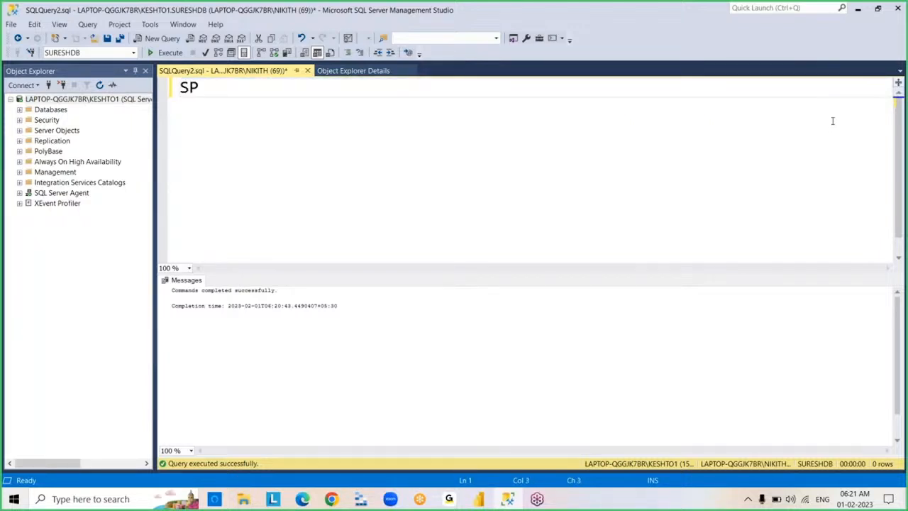
text(_HELP P)
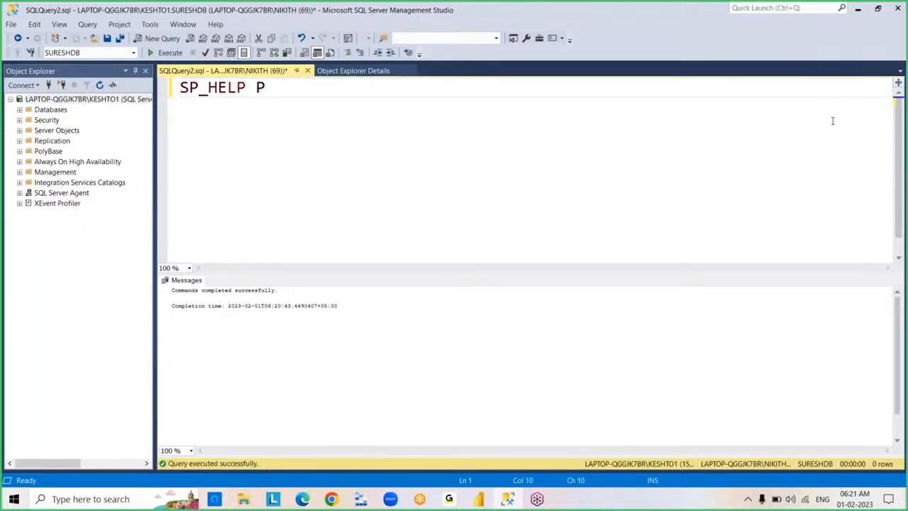
text(RODUCTS)
key(F5)
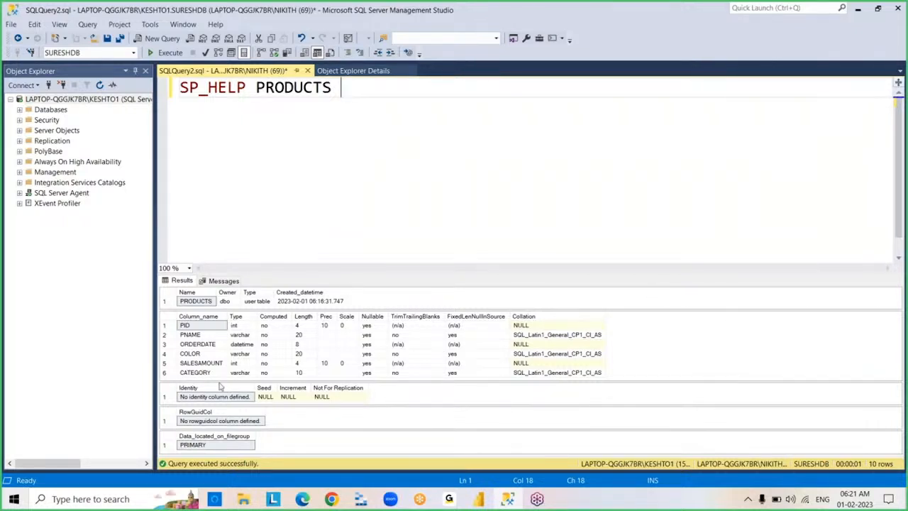
drag(218, 362, 210, 372)
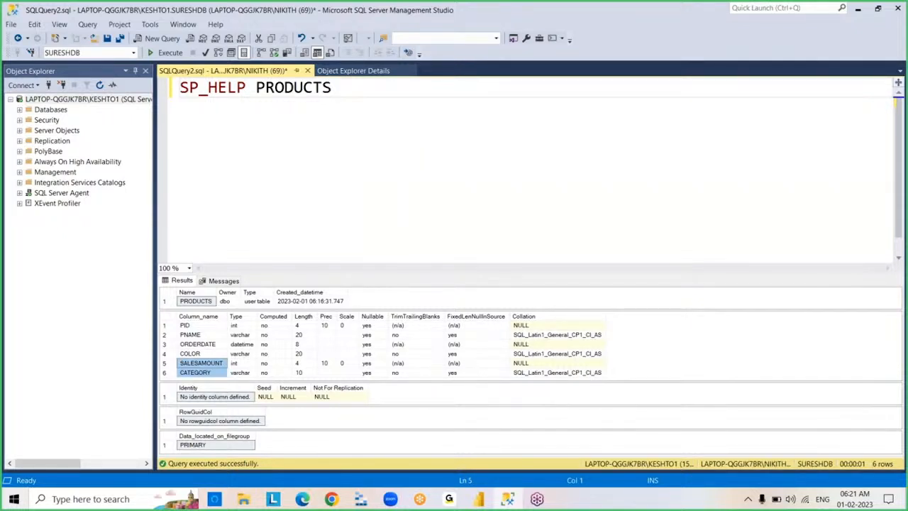
- Replace the query with ALTER TABLE PRODUCTS DROP COLUMN CATEGORY and execute it to remove that column
click(342, 88)
key(ctrl+a)
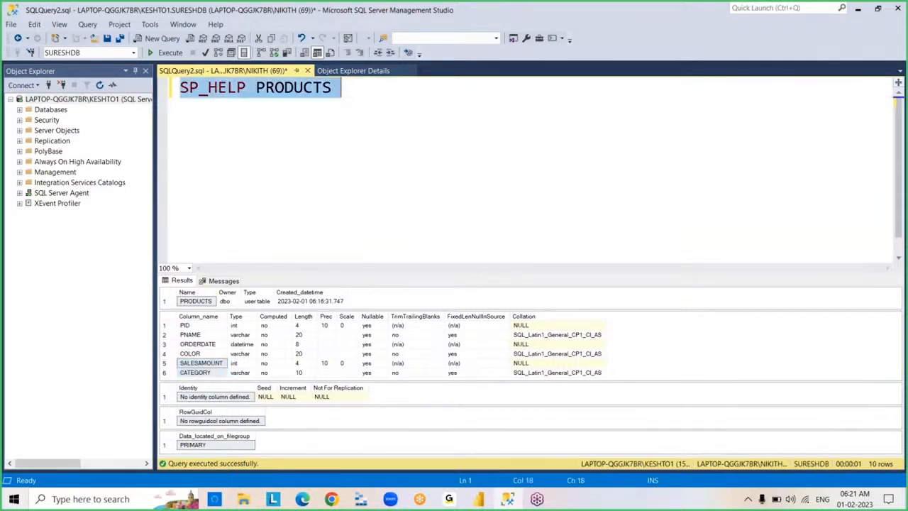
key(BackSpace)
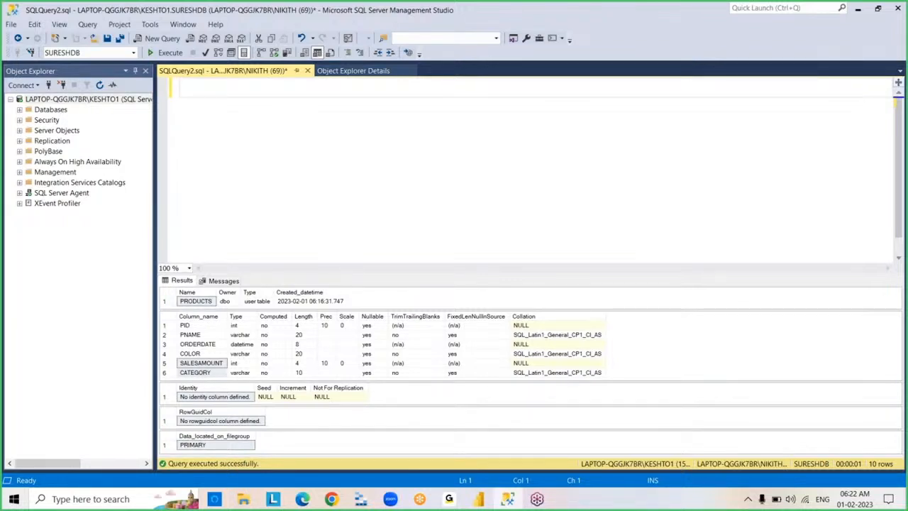
text(ALTER TABLE )
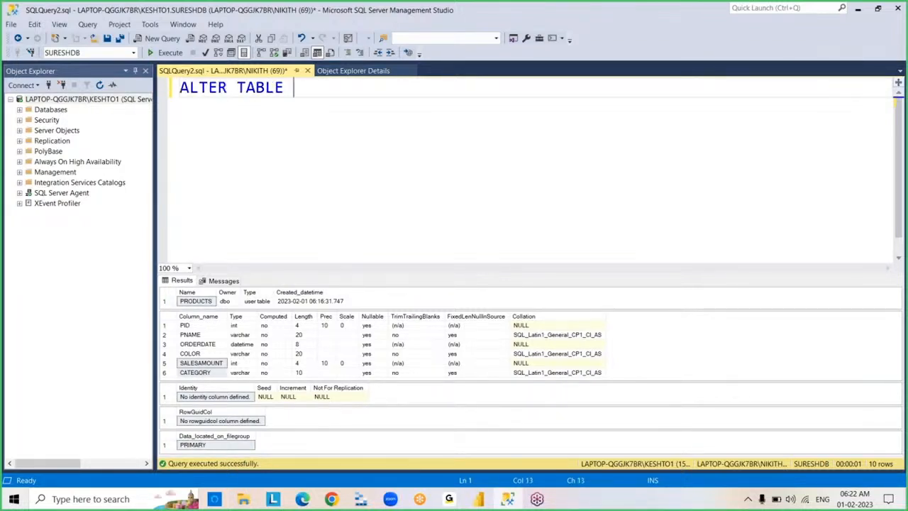
text(PRODUCTS )
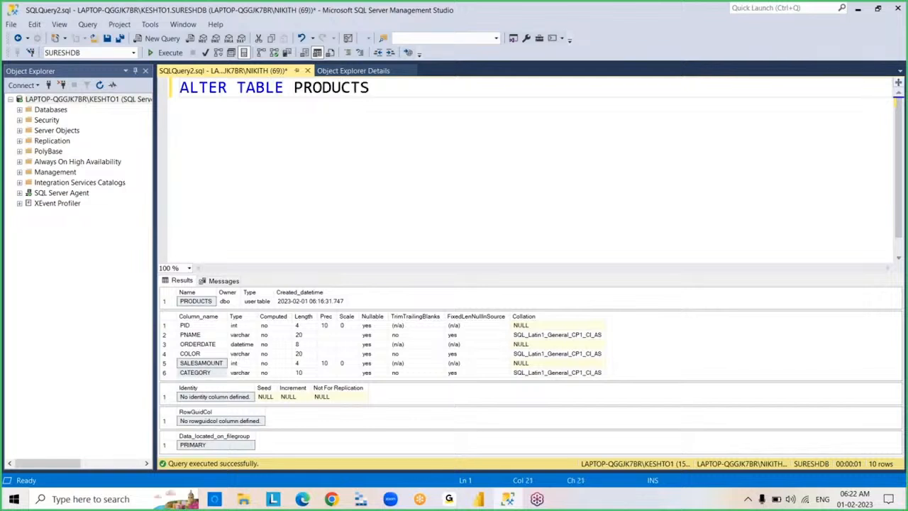
text(DROP C)
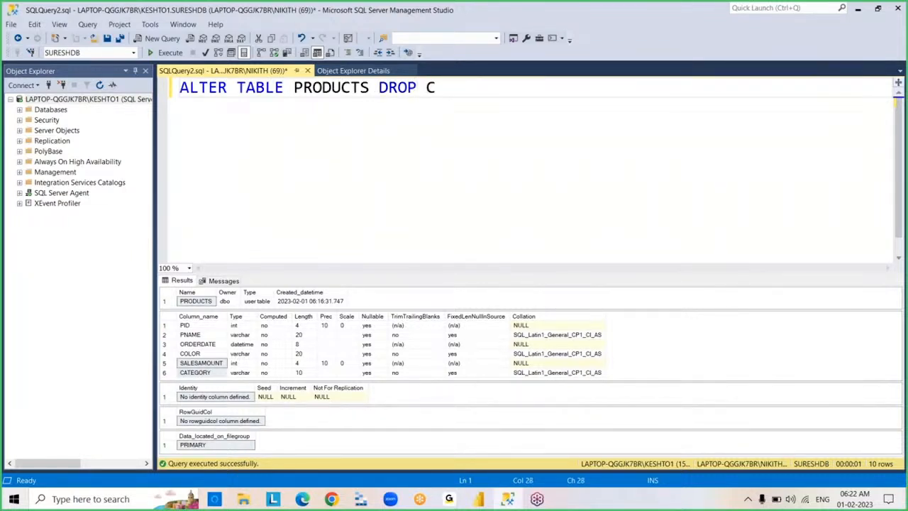
text(OLUMN CATEGORY)
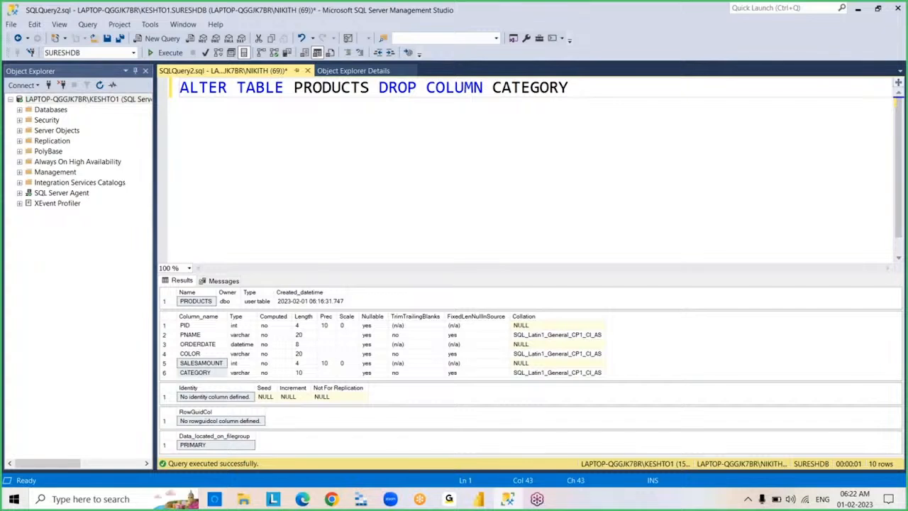
key(F5)
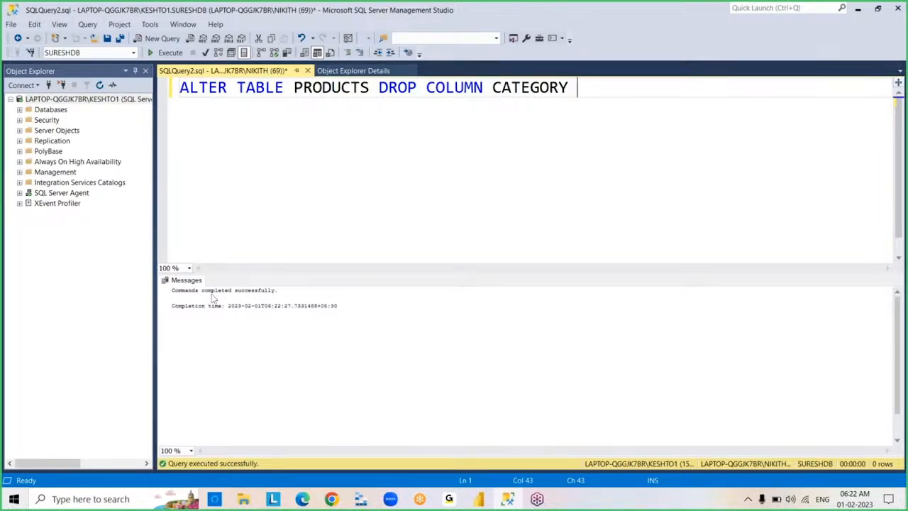
- Stop playback of the fullscreen tutorial video in VLC media player
right_click(319, 425)
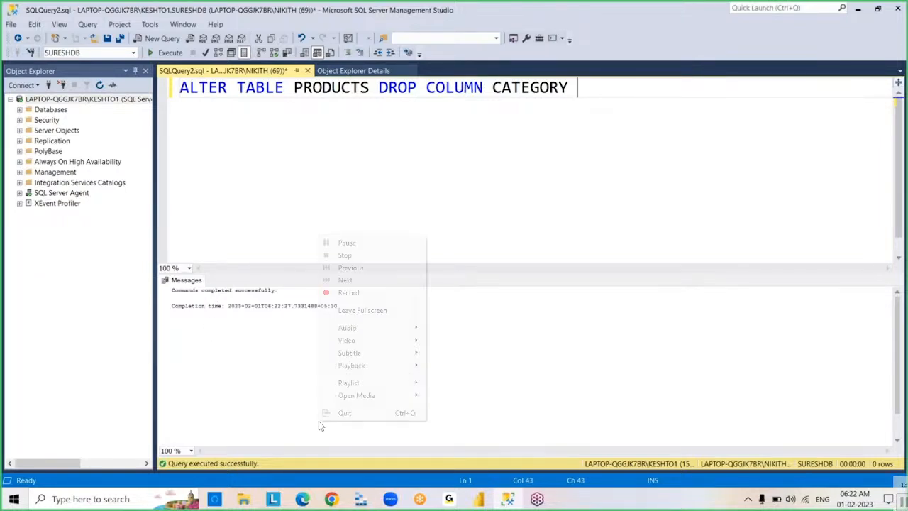
click(343, 292)
right_click(386, 331)
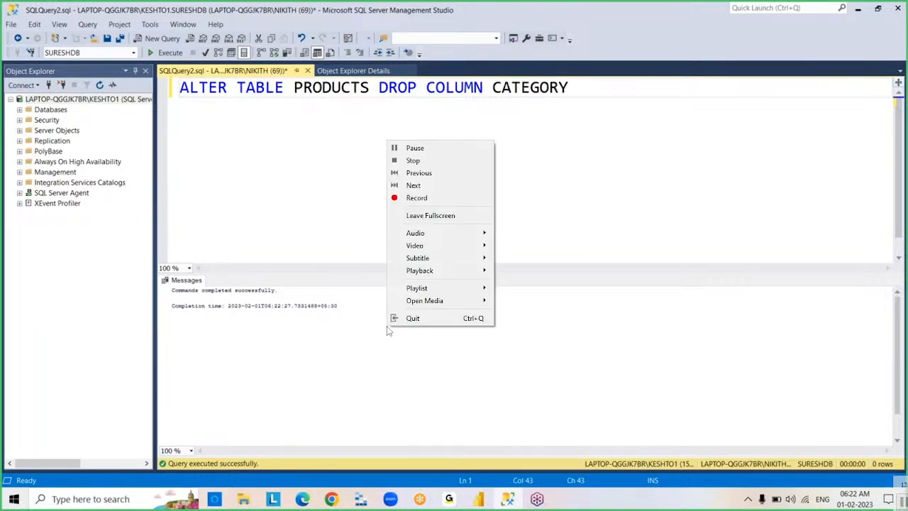
click(418, 161)
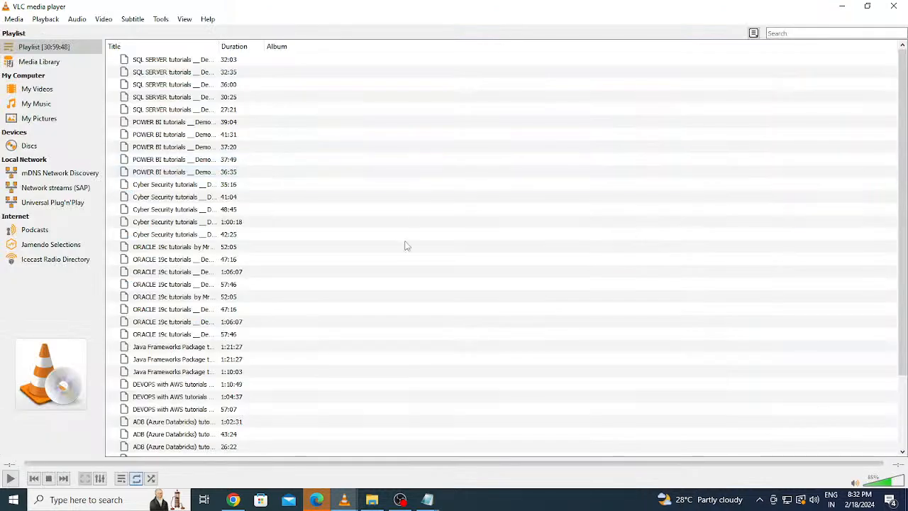
- Switch to YouTube Studio in Chrome and request the end of the live stream
click(233, 500)
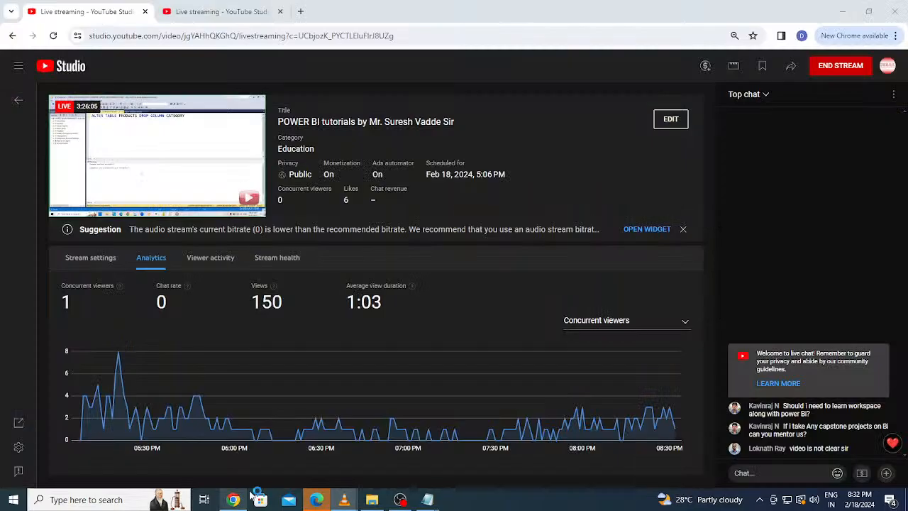
click(841, 66)
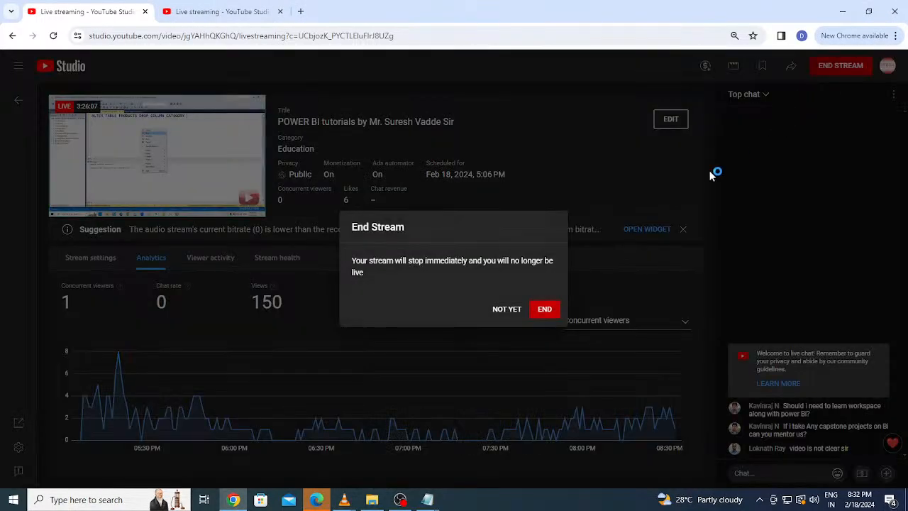